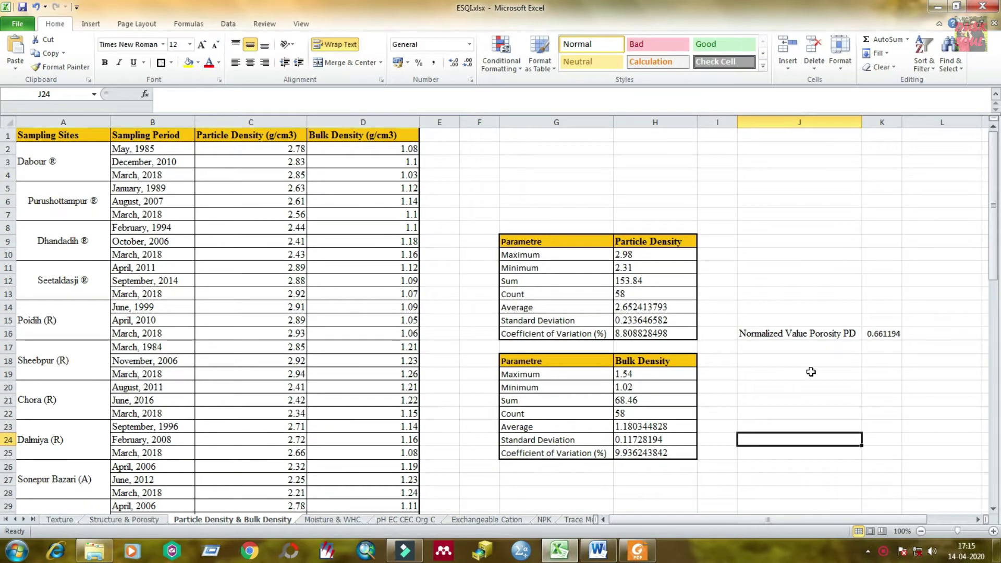
Step: Enter the label "Normalized value BD" in cell J25, beside the bulk density statistics table
{"action": "left_click", "coordinate": [797, 387]}
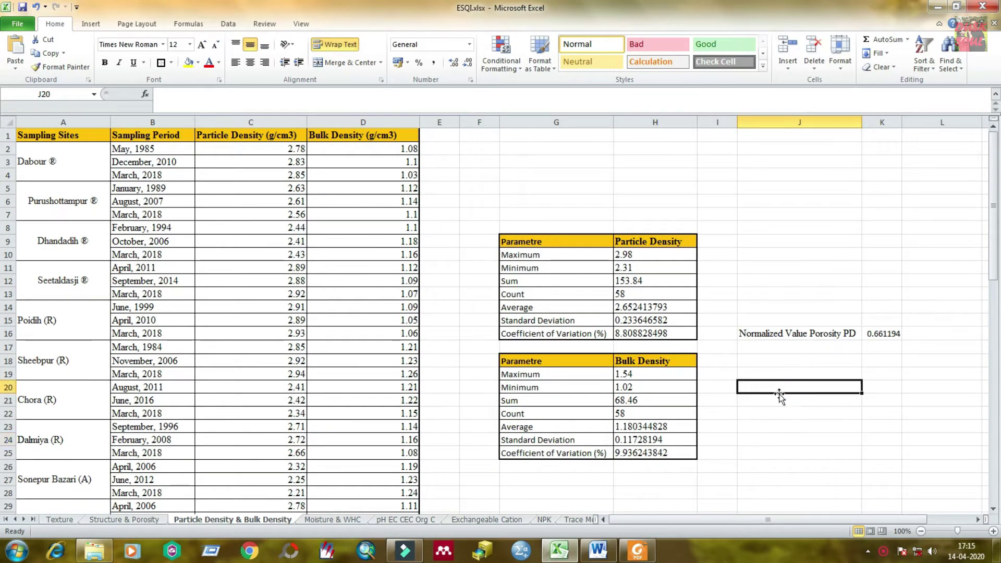
{"action": "double_click", "coordinate": [348, 135]}
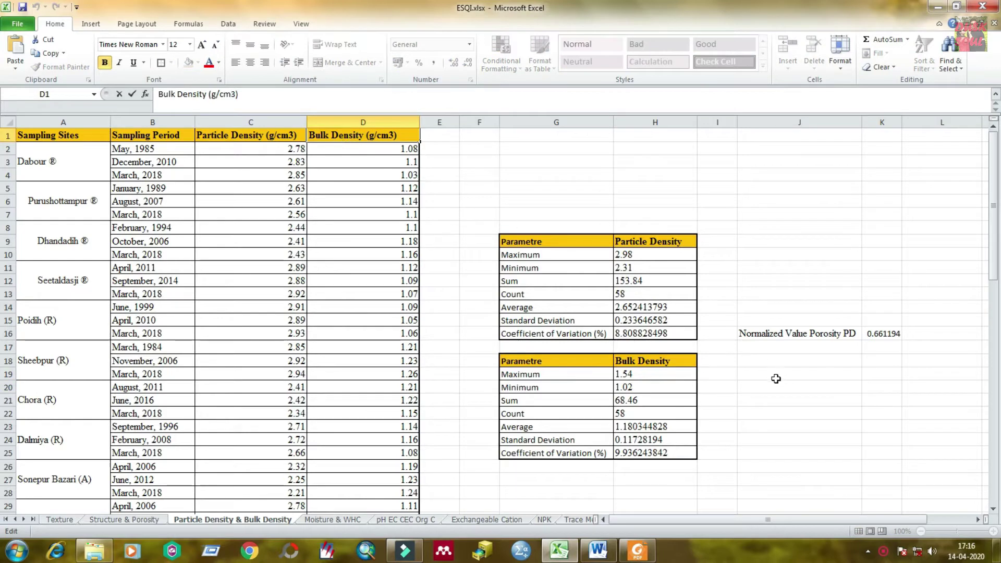
{"action": "left_click", "coordinate": [761, 454]}
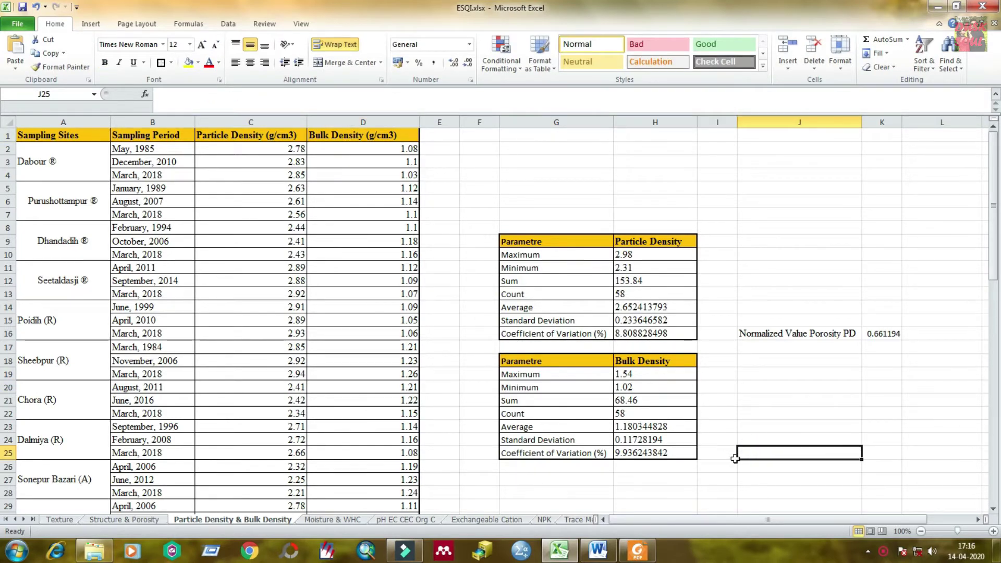
{"action": "type", "text": "N"}
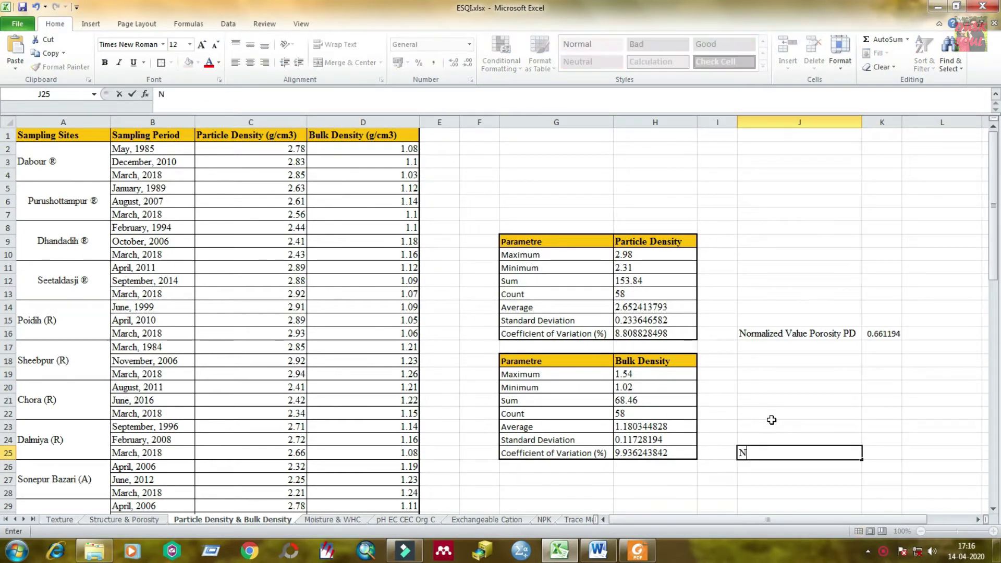
{"action": "type", "text": "orma"}
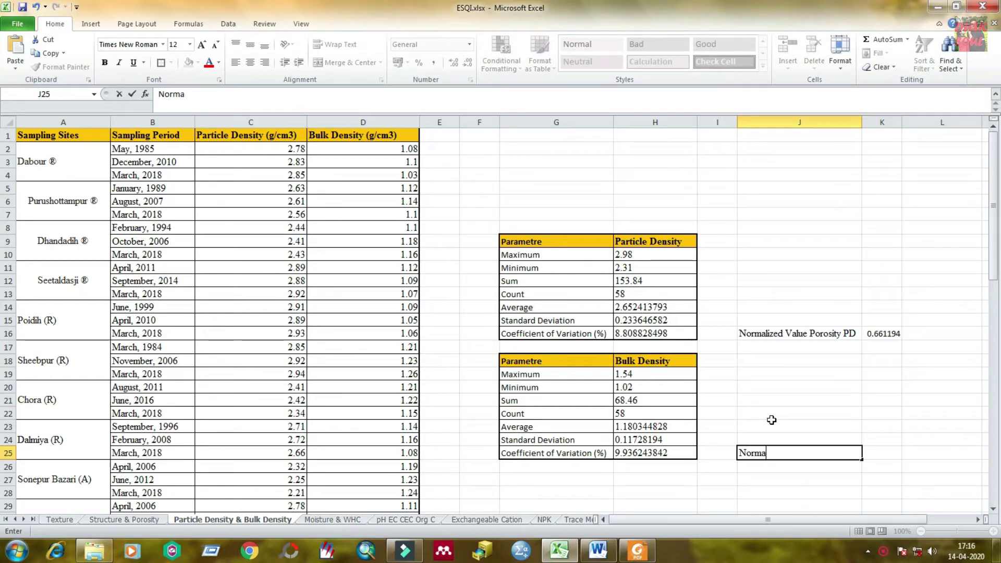
{"action": "type", "text": "lized"}
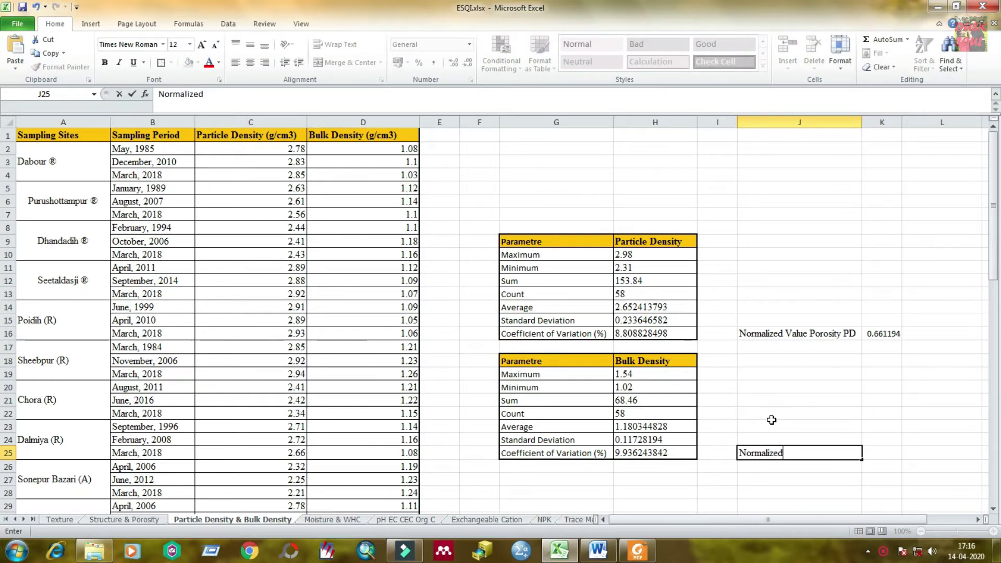
{"action": "type", "text": " Va"}
{"action": "key", "text": "BackSpace"}
{"action": "key", "text": "BackSpace"}
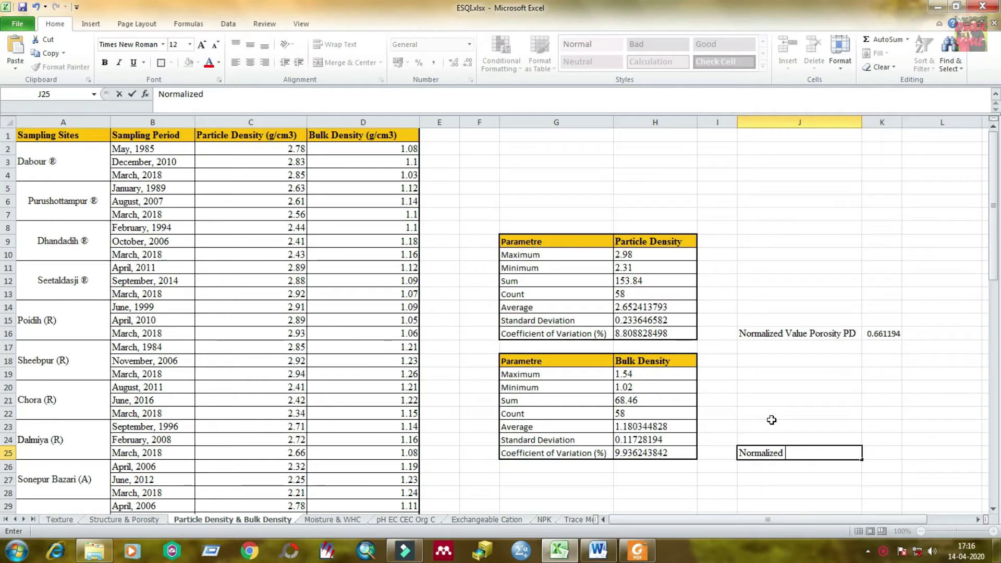
{"action": "type", "text": "value  BD"}
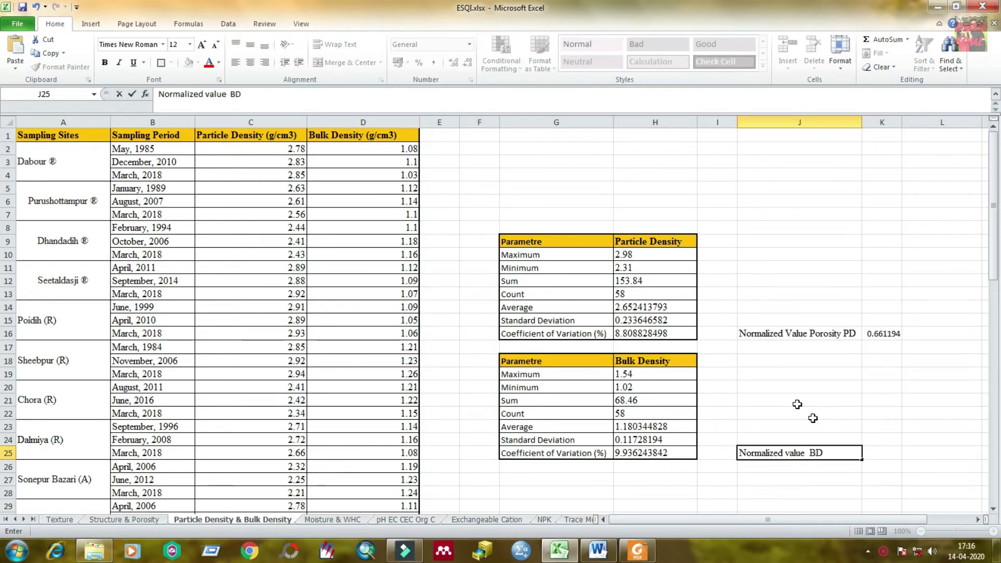
{"action": "left_click", "coordinate": [831, 477]}
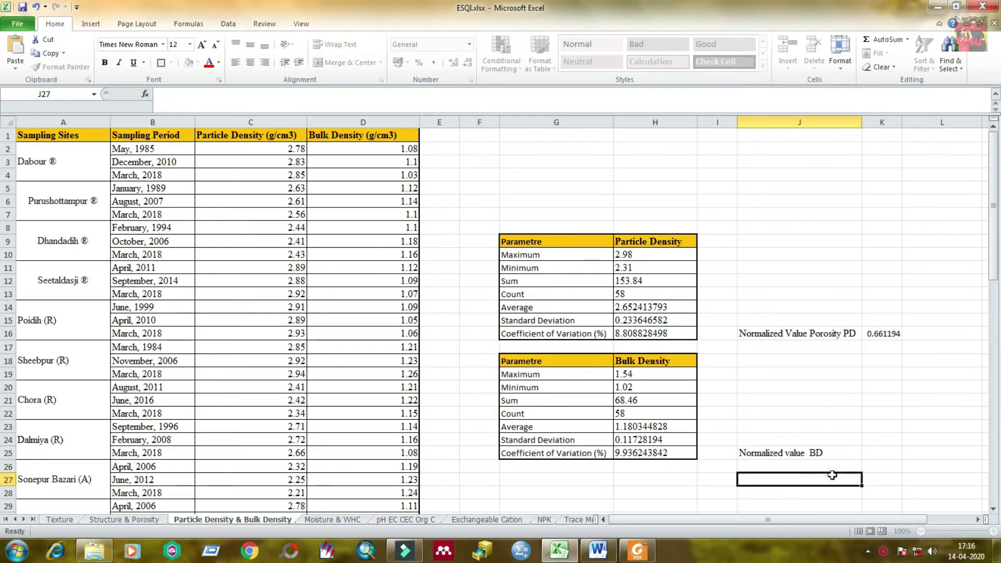
{"action": "left_click", "coordinate": [850, 454]}
{"action": "scroll", "coordinate": [876, 418], "scroll_direction": "down", "scroll_amount": 2}
{"action": "left_click", "coordinate": [875, 397]}
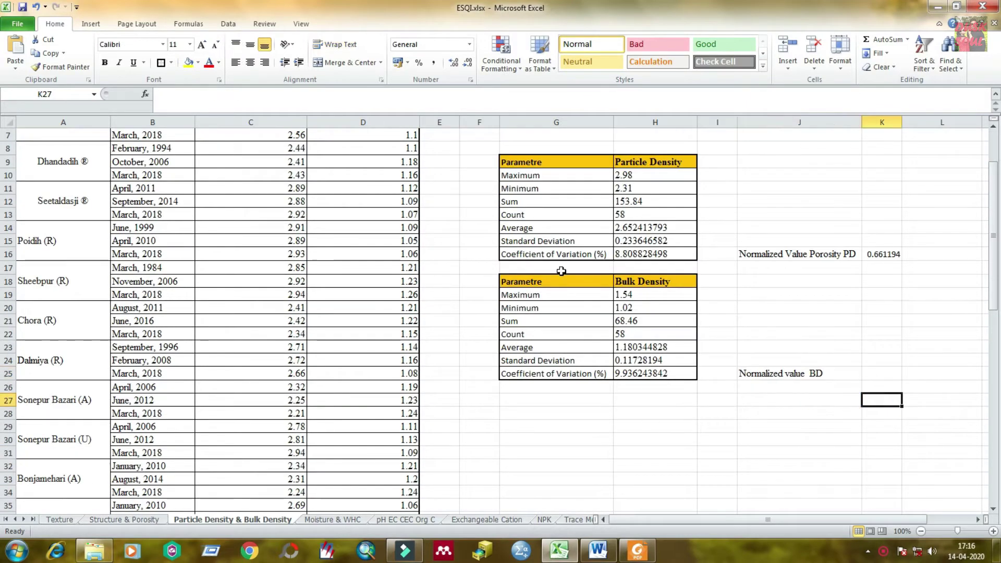
{"action": "scroll", "coordinate": [573, 287], "scroll_direction": "up", "scroll_amount": 2}
{"action": "left_click", "coordinate": [537, 374]}
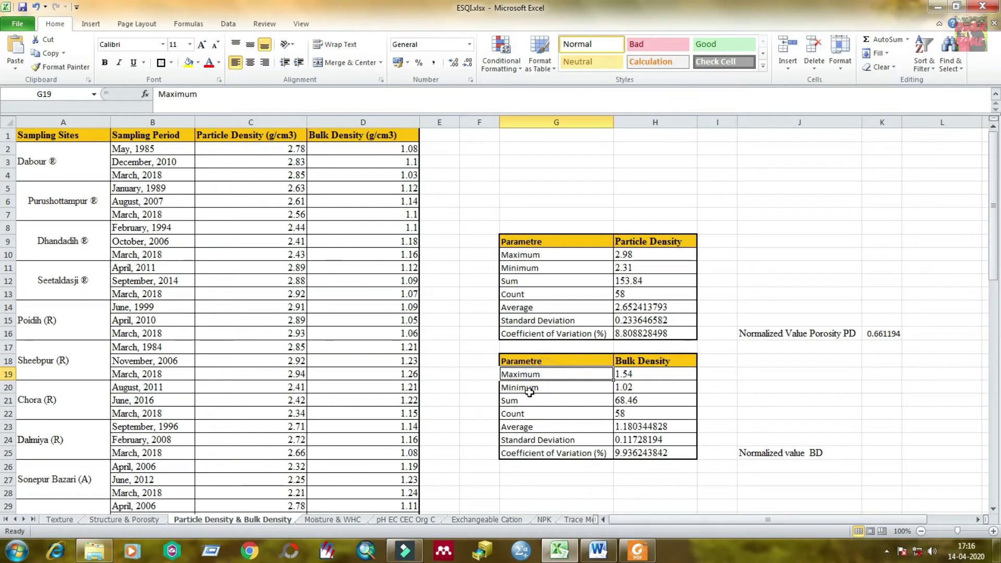
{"action": "left_click", "coordinate": [531, 387]}
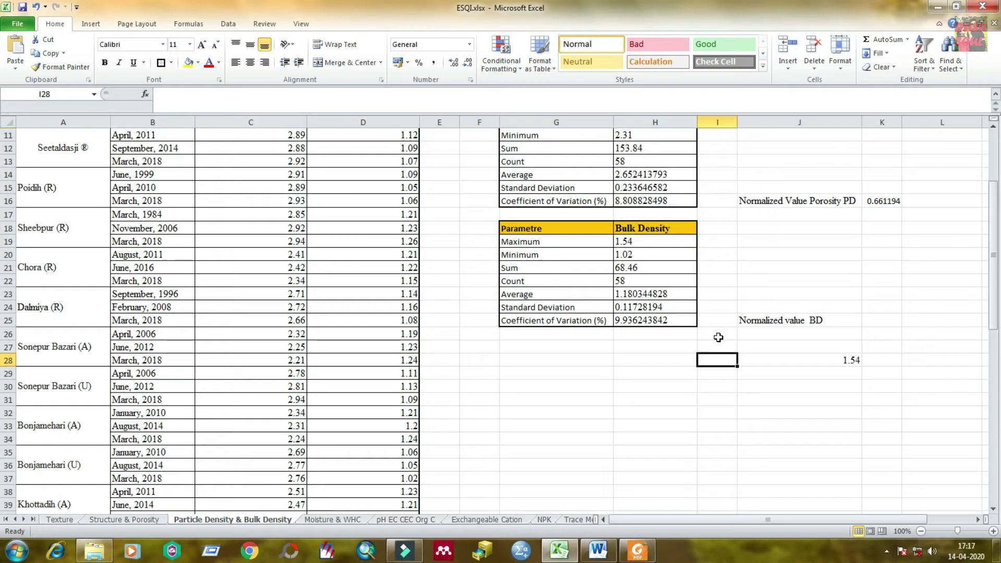
Step: Label cell I28 "Maximum" and clear the existing formula from cell J28
{"action": "type", "text": "Ma"}
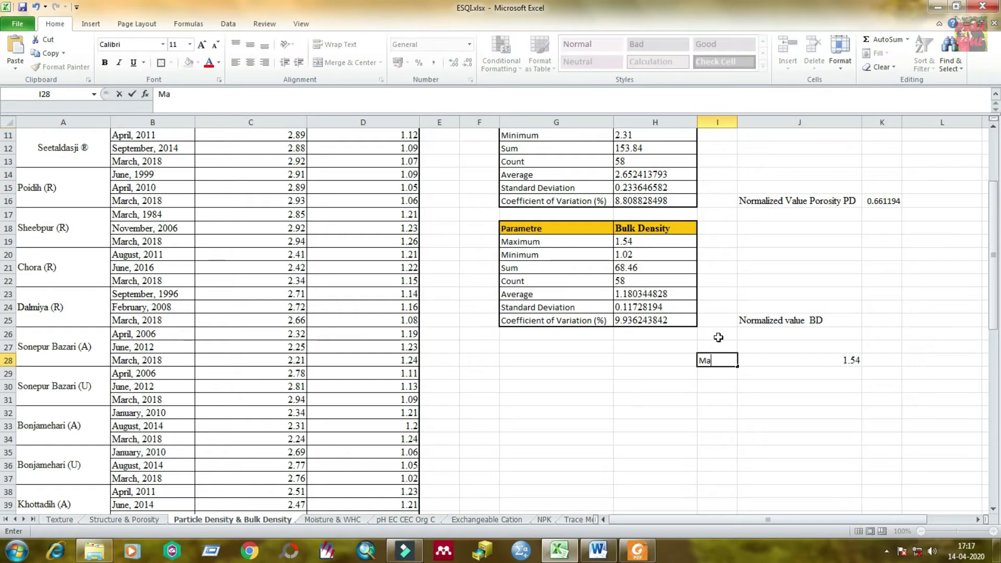
{"action": "type", "text": "ximum"}
{"action": "left_click", "coordinate": [793, 428]}
{"action": "double_click", "coordinate": [824, 361]}
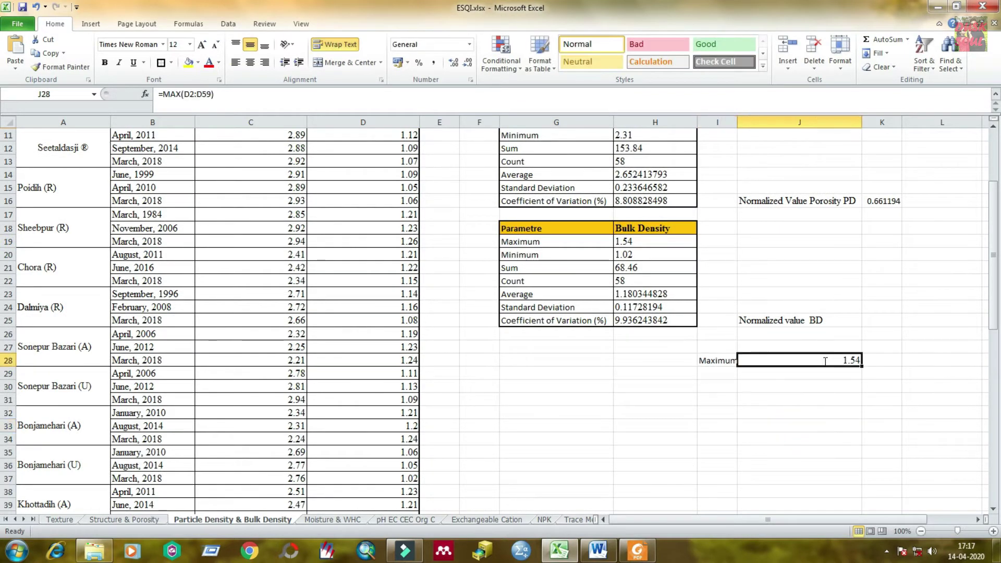
{"action": "left_click_drag", "start_coordinate": [822, 360], "coordinate": [702, 364]}
{"action": "key", "text": "Delete"}
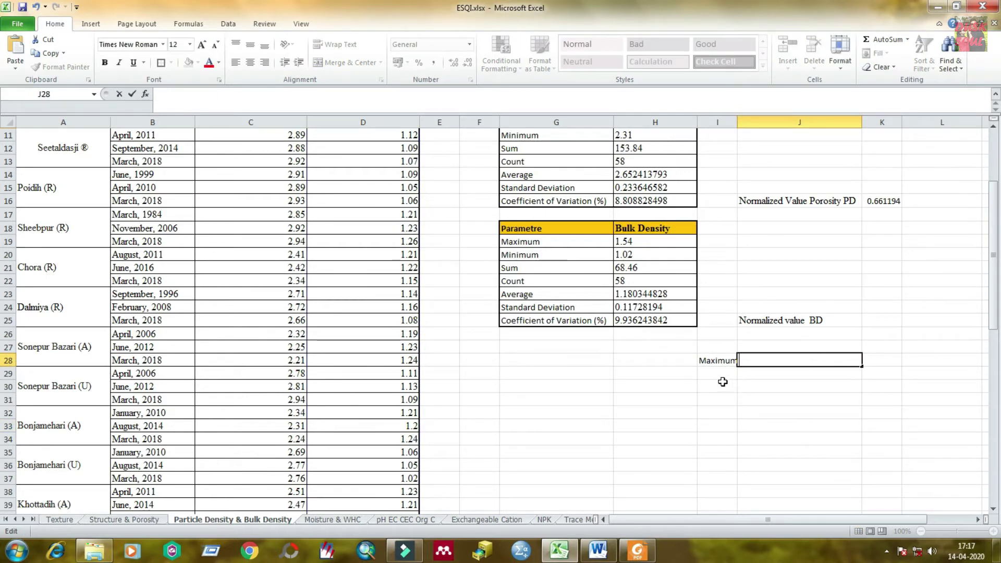
Step: Label cell I29 "Minimum", directly below the Maximum label
{"action": "left_click", "coordinate": [721, 374]}
{"action": "type", "text": "Minu"}
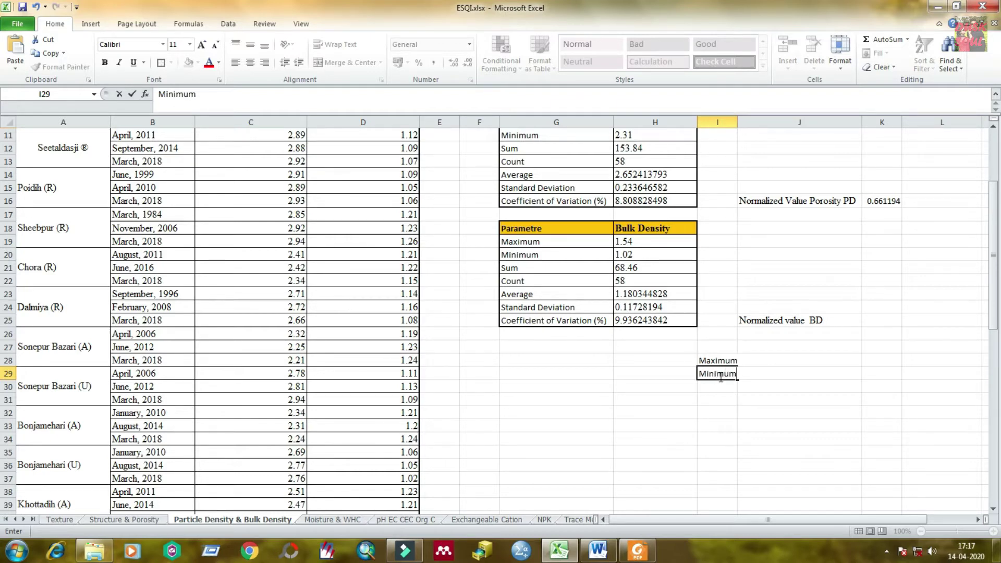
{"action": "left_click", "coordinate": [815, 443]}
Step: Calculate the maximum bulk density in J28 with =MAX(D2:D59) and compare it with the statistics table
{"action": "left_click", "coordinate": [767, 361]}
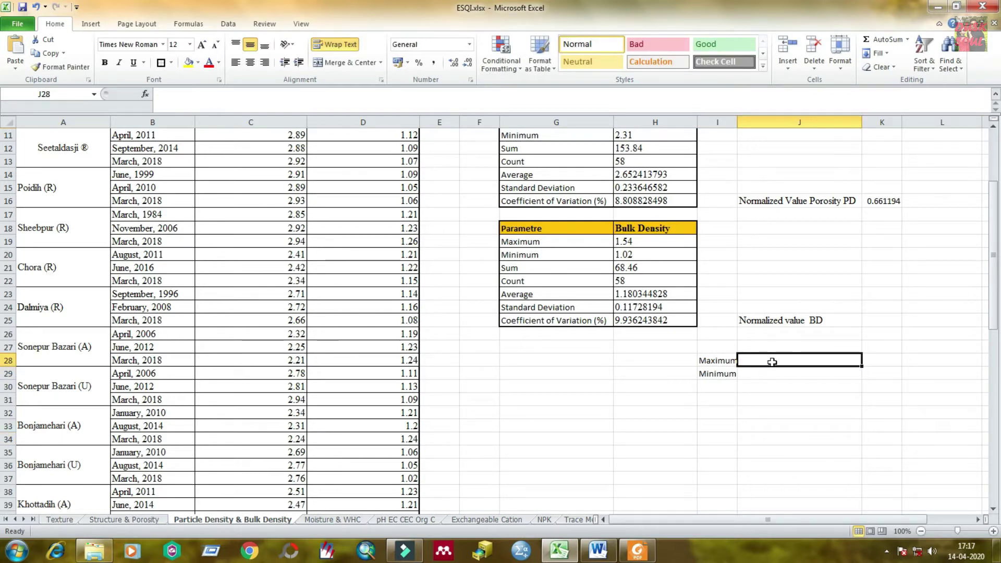
{"action": "type", "text": "=max"}
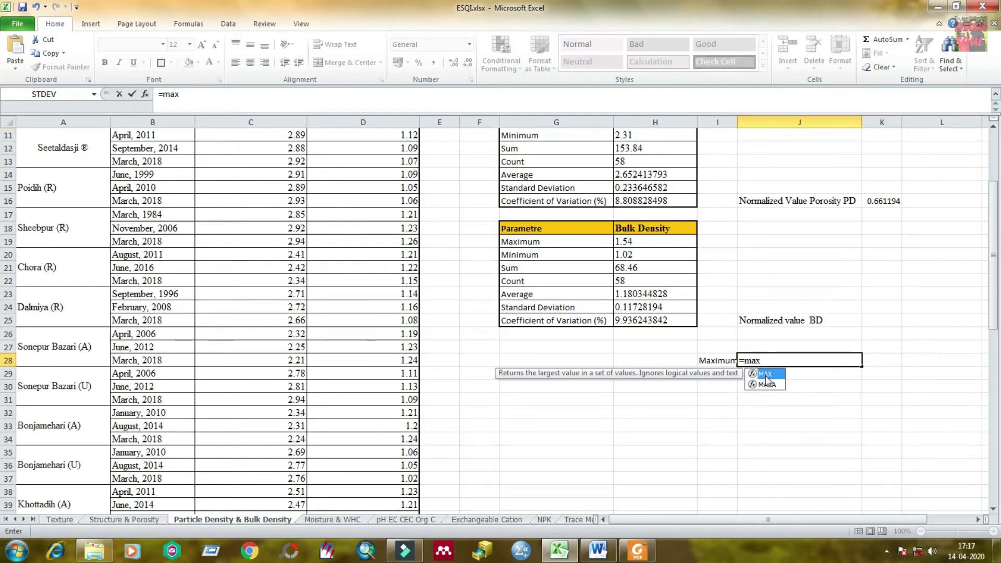
{"action": "double_click", "coordinate": [766, 374]}
{"action": "scroll", "coordinate": [386, 318], "scroll_direction": "up", "scroll_amount": 4}
{"action": "left_click", "coordinate": [372, 149]}
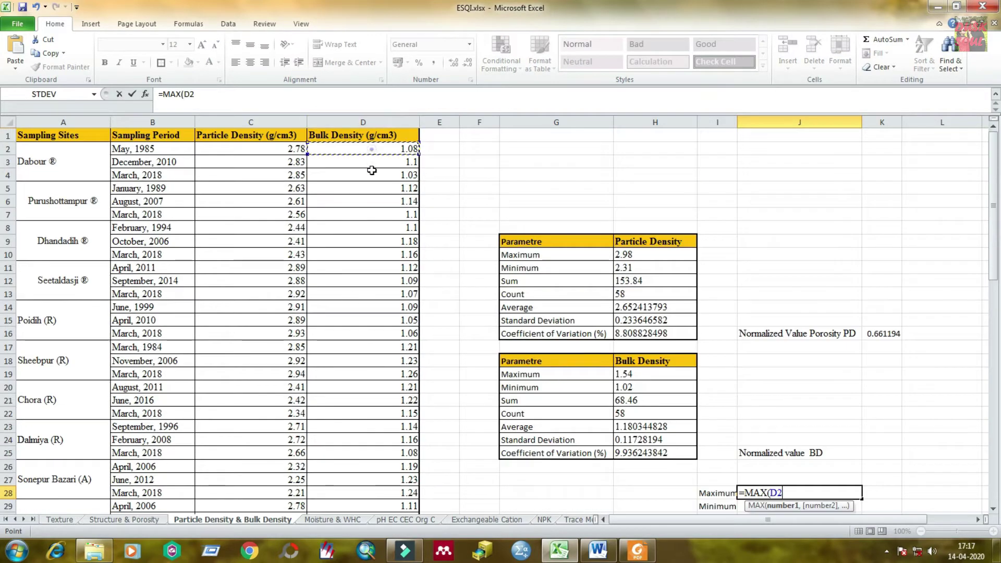
{"action": "left_click_drag", "start_coordinate": [372, 170], "coordinate": [365, 491]}
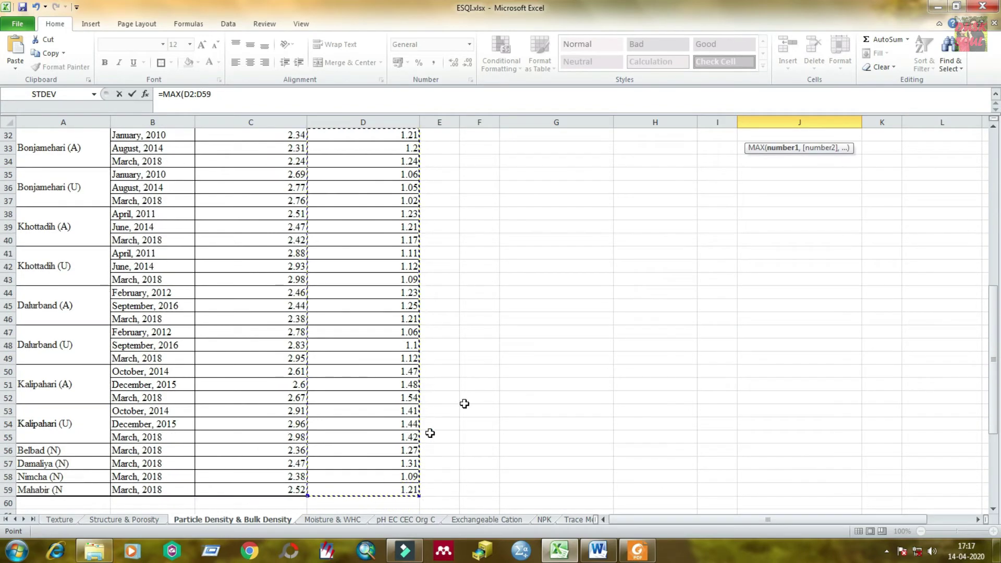
{"action": "type", "text": ")"}
{"action": "key", "text": "Return"}
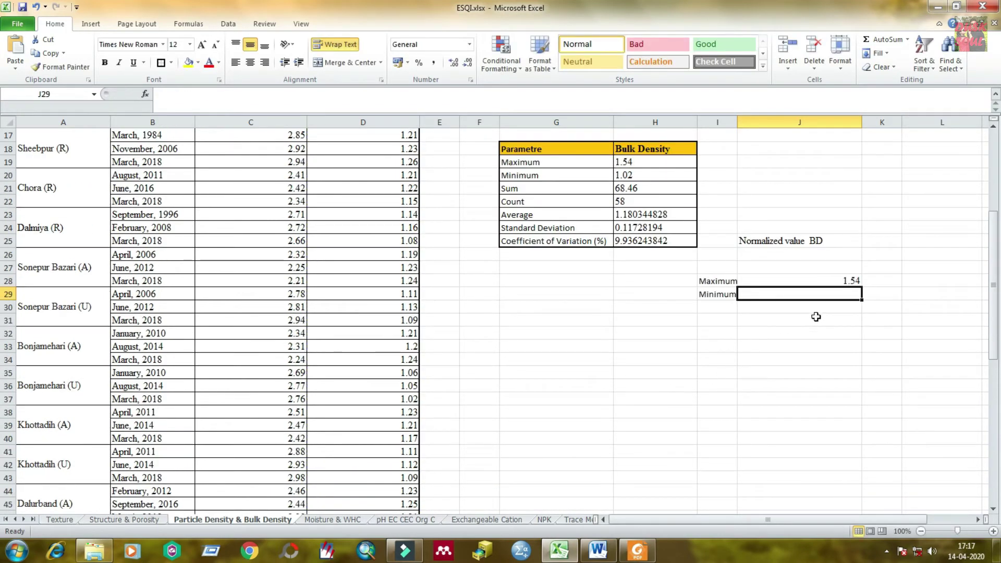
{"action": "left_click", "coordinate": [830, 280]}
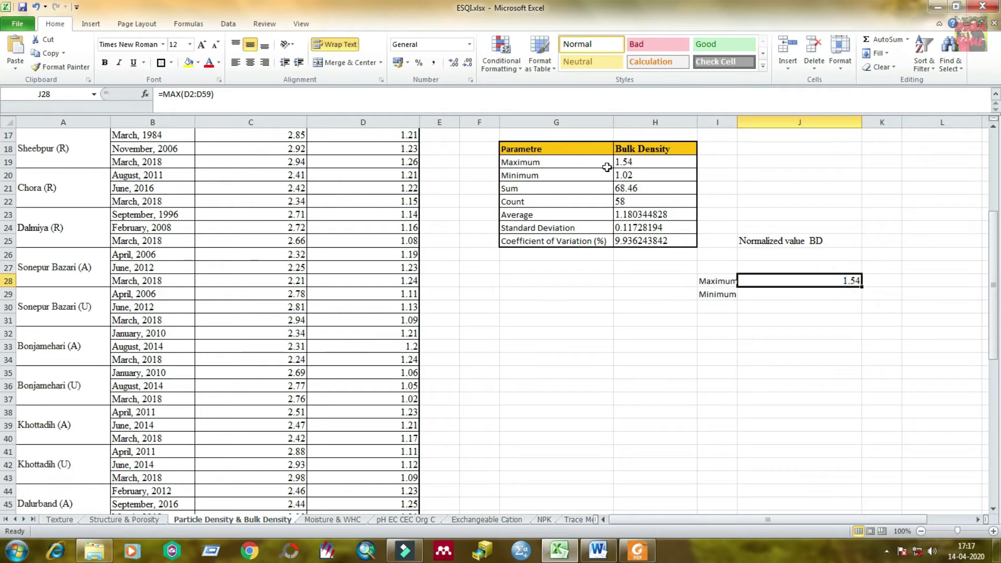
{"action": "left_click", "coordinate": [630, 162]}
{"action": "left_click", "coordinate": [777, 332]}
Step: Calculate the minimum bulk density in J29 with =MIN(D2:D59) and compare it with the statistics table
{"action": "left_click", "coordinate": [780, 292]}
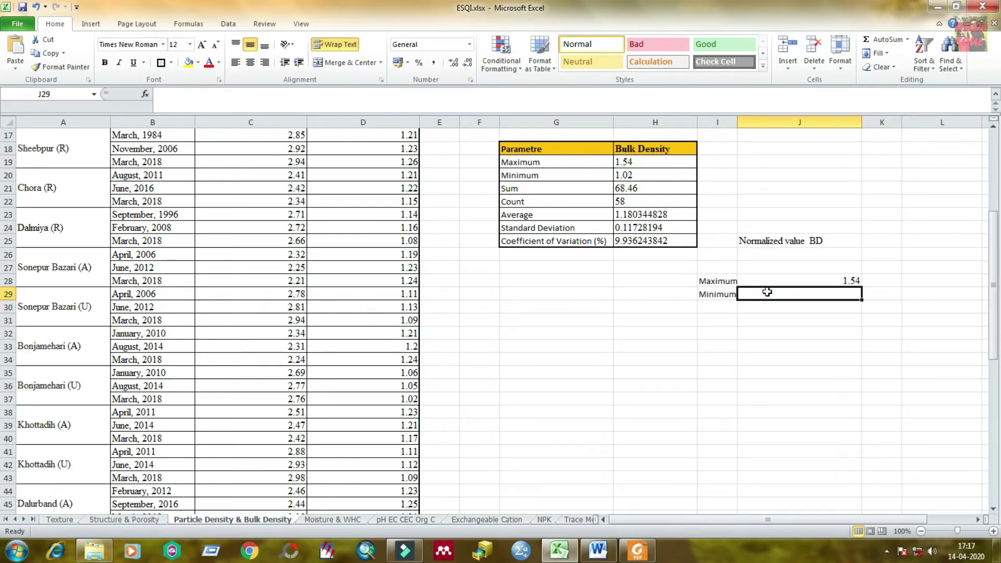
{"action": "type", "text": "="}
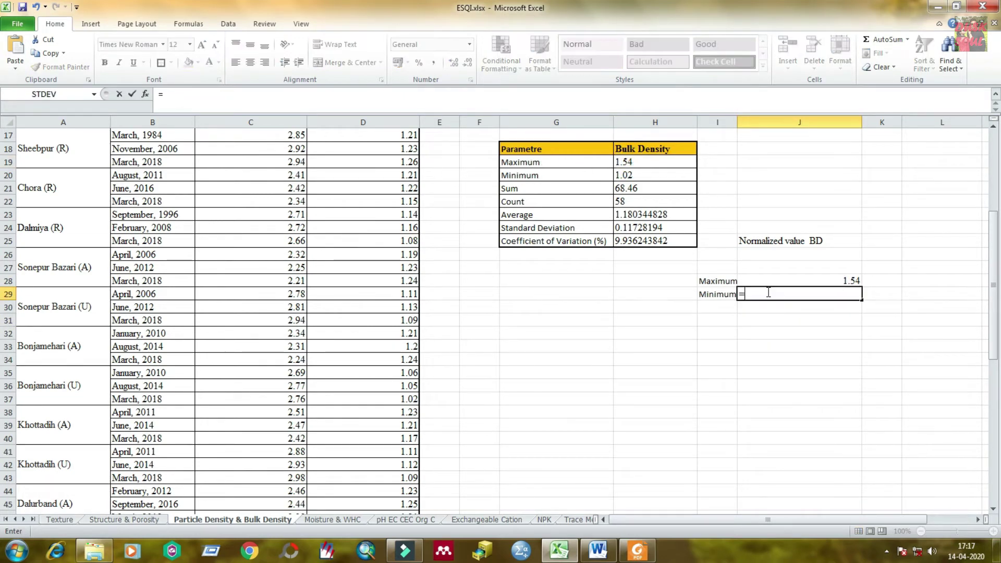
{"action": "type", "text": "min"}
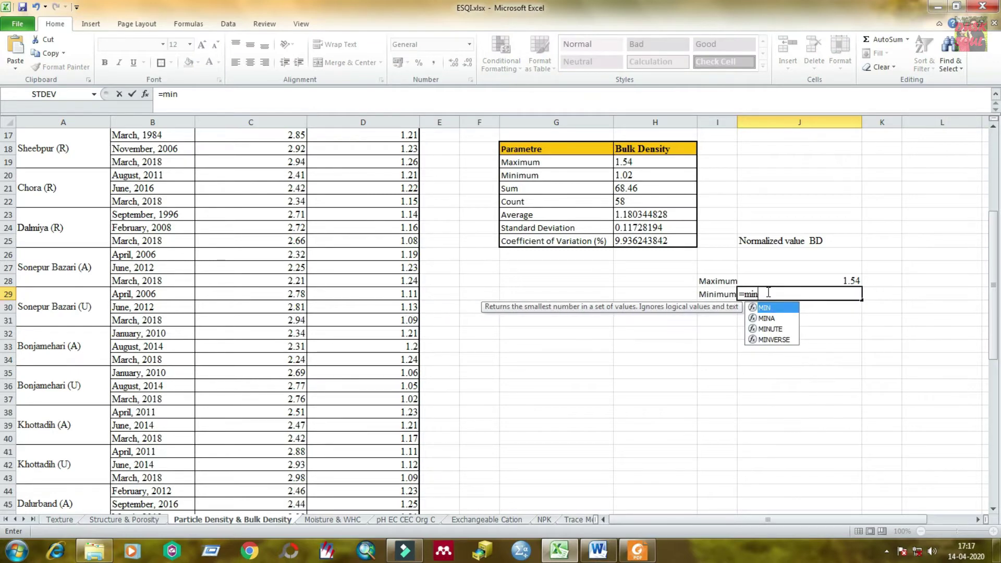
{"action": "double_click", "coordinate": [764, 308]}
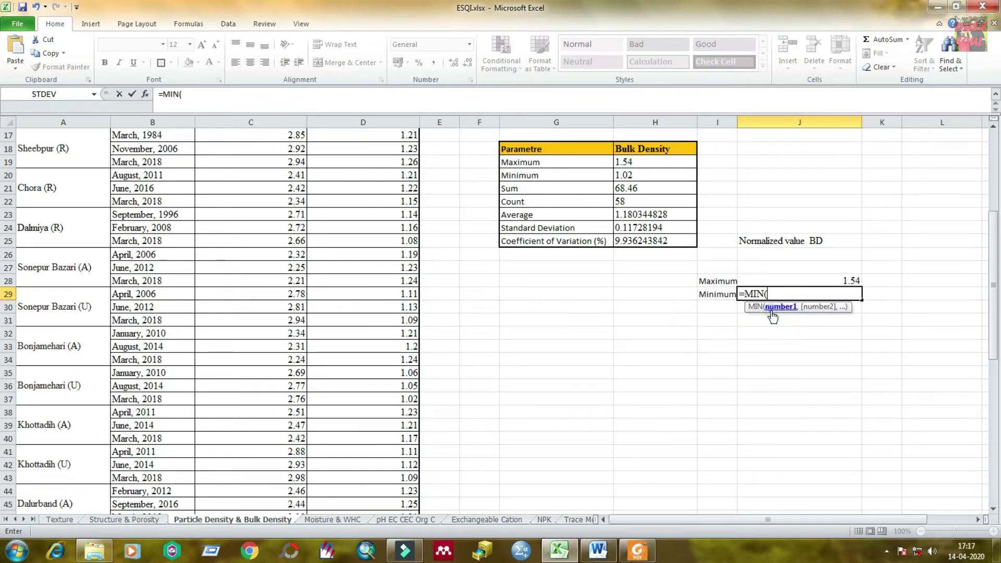
{"action": "scroll", "coordinate": [386, 219], "scroll_direction": "up", "scroll_amount": 5}
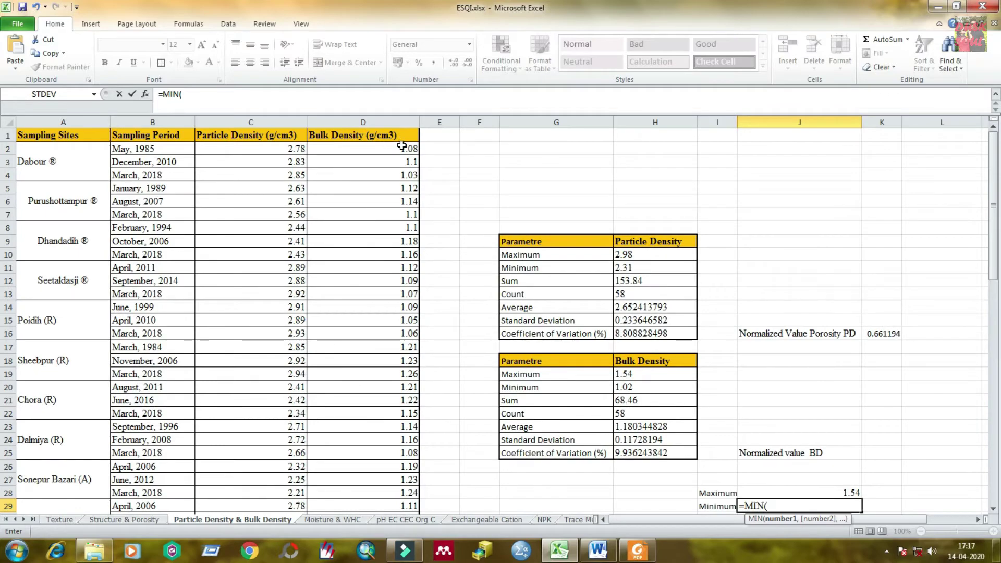
{"action": "left_click_drag", "start_coordinate": [401, 148], "coordinate": [391, 466]}
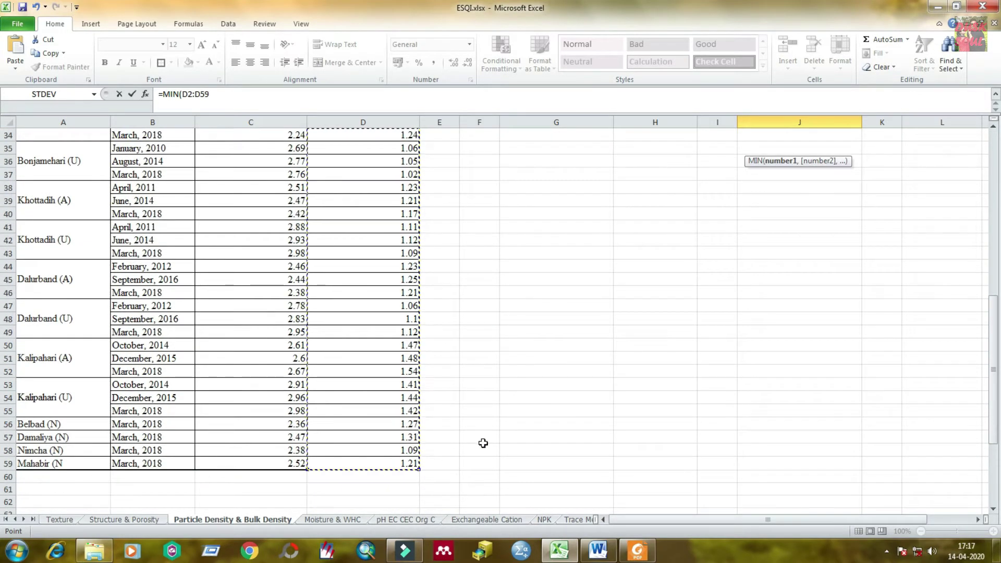
{"action": "key", "text": "Return"}
{"action": "scroll", "coordinate": [673, 391], "scroll_direction": "up", "scroll_amount": 1}
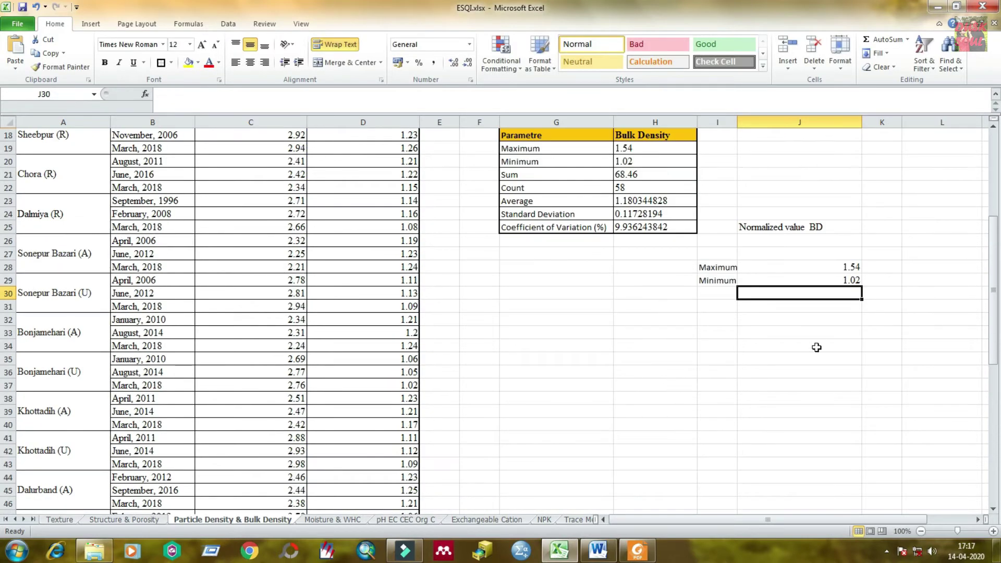
{"action": "left_click", "coordinate": [631, 160]}
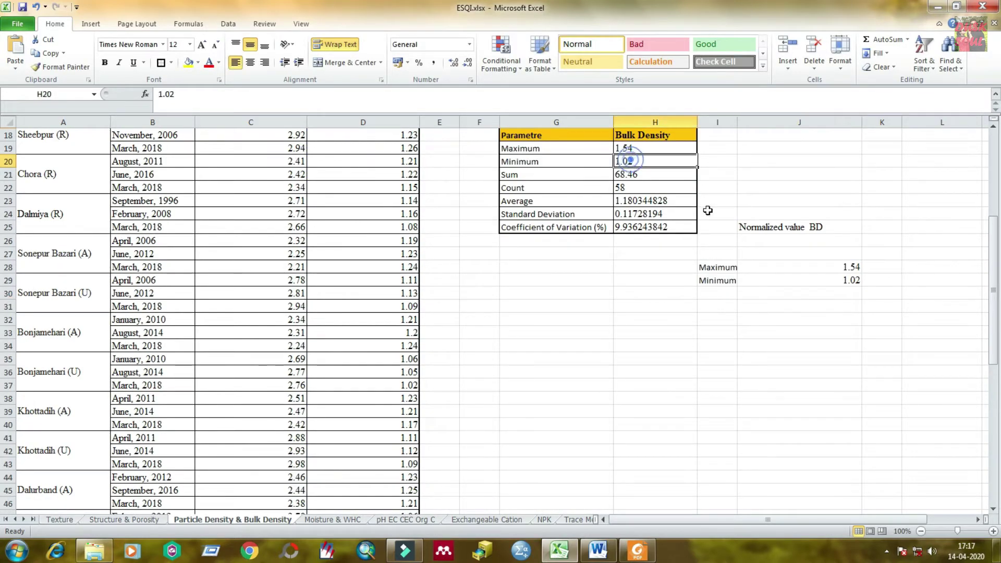
{"action": "left_click", "coordinate": [838, 369]}
{"action": "left_click", "coordinate": [837, 278]}
{"action": "scroll", "coordinate": [785, 362], "scroll_direction": "up", "scroll_amount": 3}
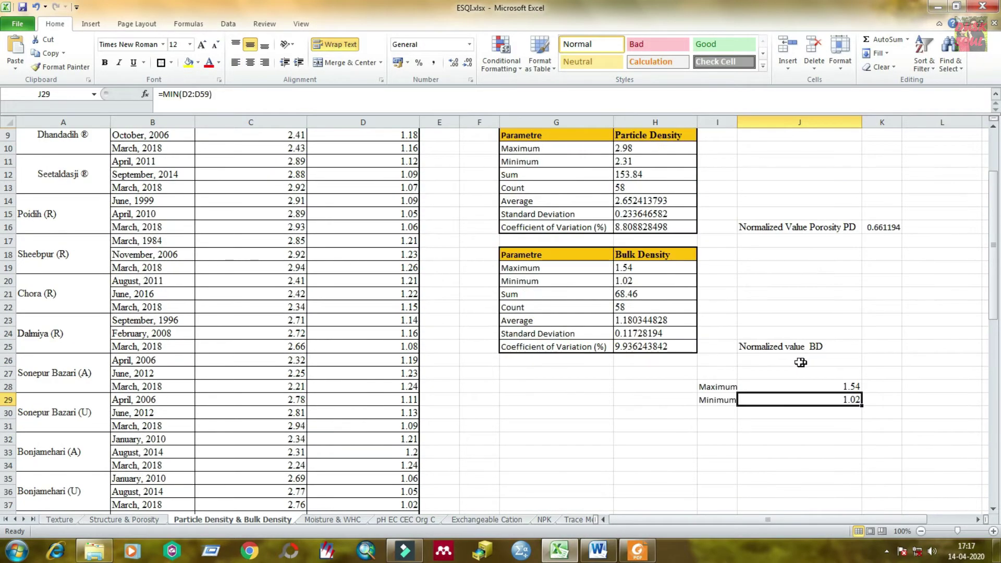
{"action": "left_click", "coordinate": [791, 345]}
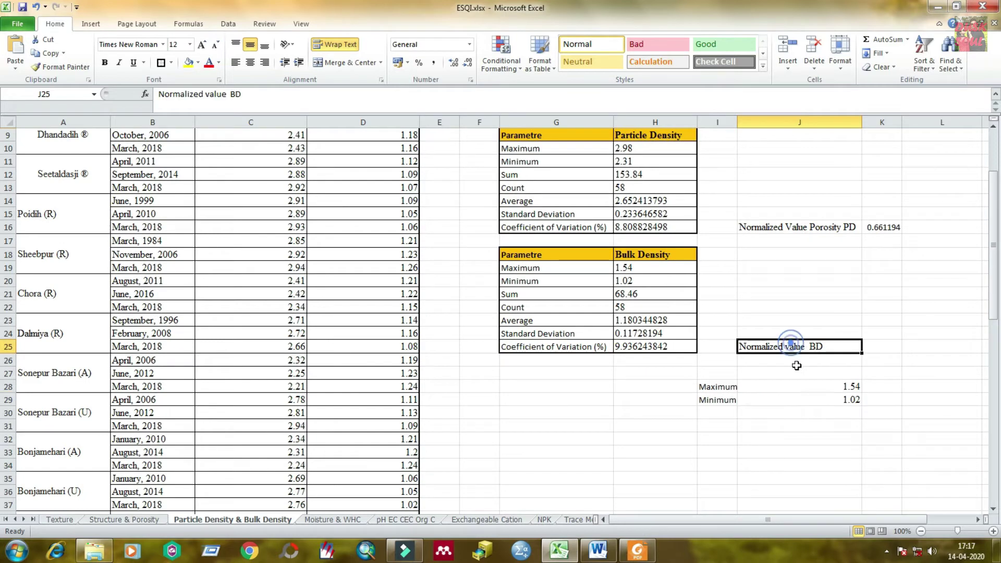
{"action": "left_click", "coordinate": [819, 400]}
{"action": "left_click", "coordinate": [815, 386]}
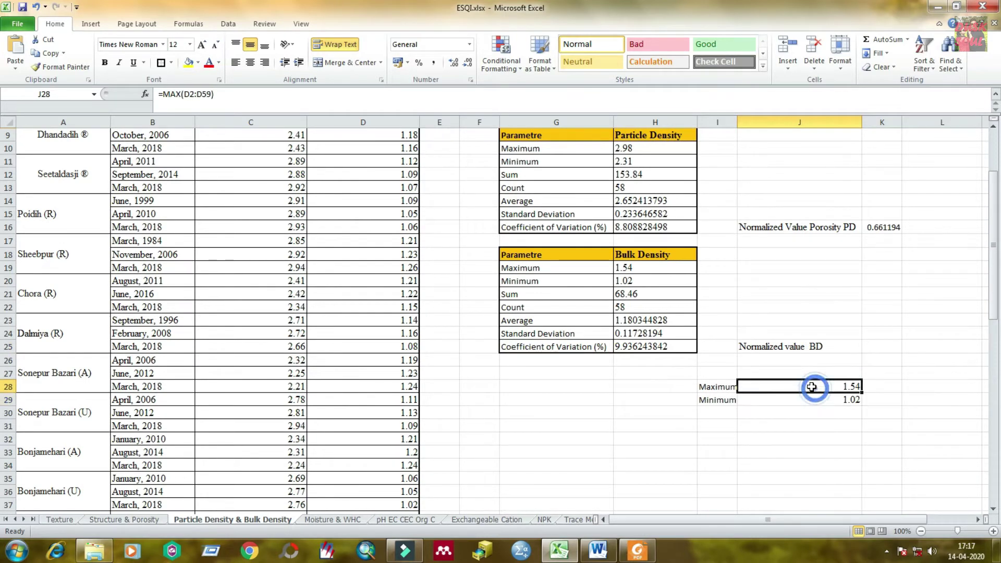
{"action": "left_click", "coordinate": [872, 345]}
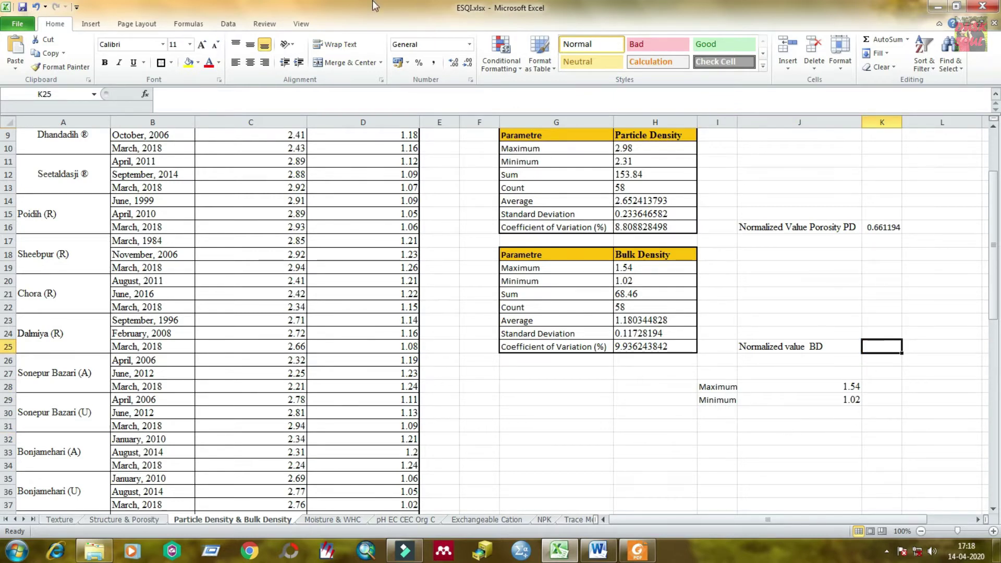
{"action": "scroll", "coordinate": [607, 406], "scroll_direction": "up", "scroll_amount": 3}
{"action": "left_click", "coordinate": [892, 477]}
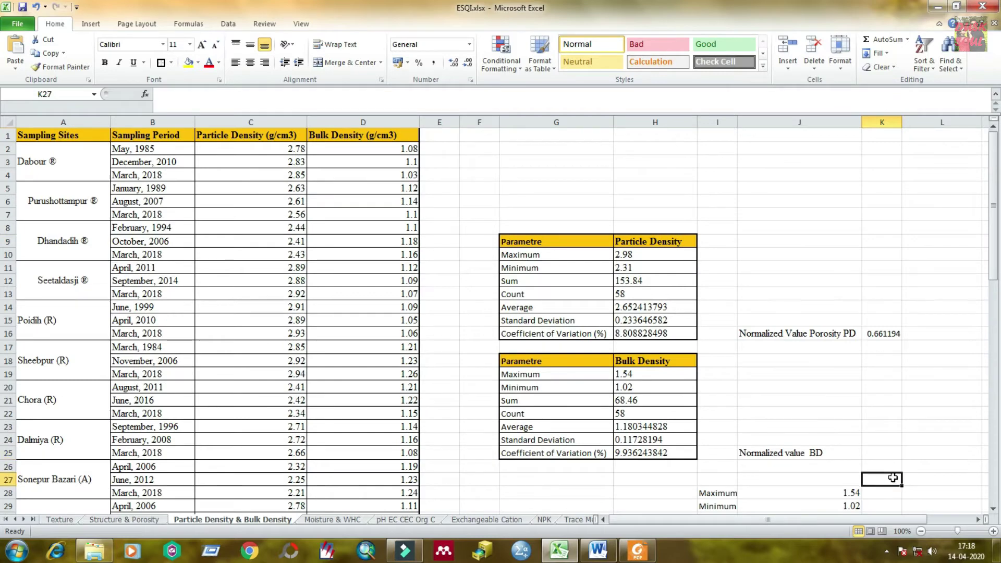
Step: Begin the normalized bulk density formula in K25 with the numerator =0.8*(D2-H20), using the minimum from the Bulk Density table
{"action": "left_click", "coordinate": [881, 452]}
{"action": "scroll", "coordinate": [870, 446], "scroll_direction": "down", "scroll_amount": 1}
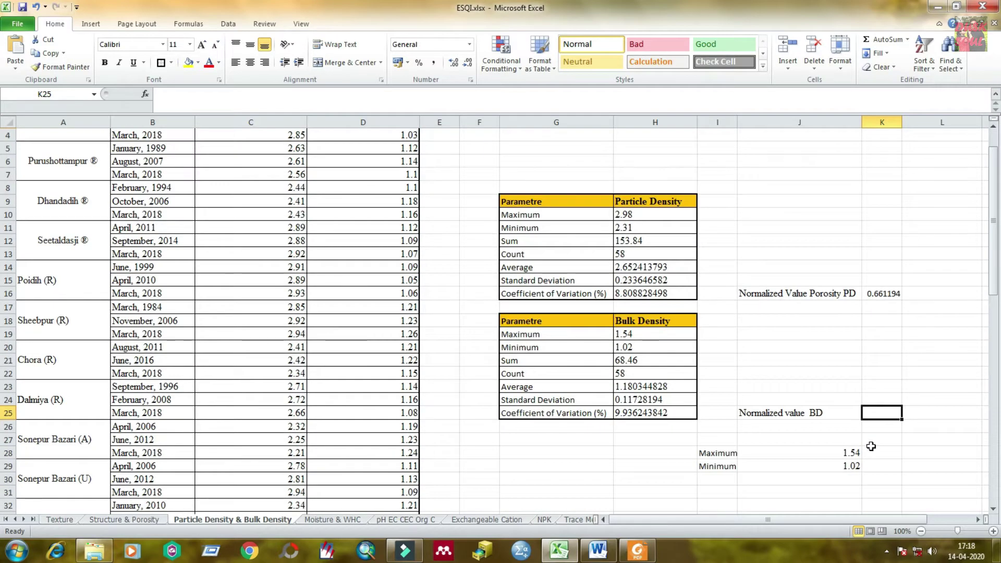
{"action": "scroll", "coordinate": [870, 447], "scroll_direction": "up", "scroll_amount": 1}
{"action": "type", "text": "="}
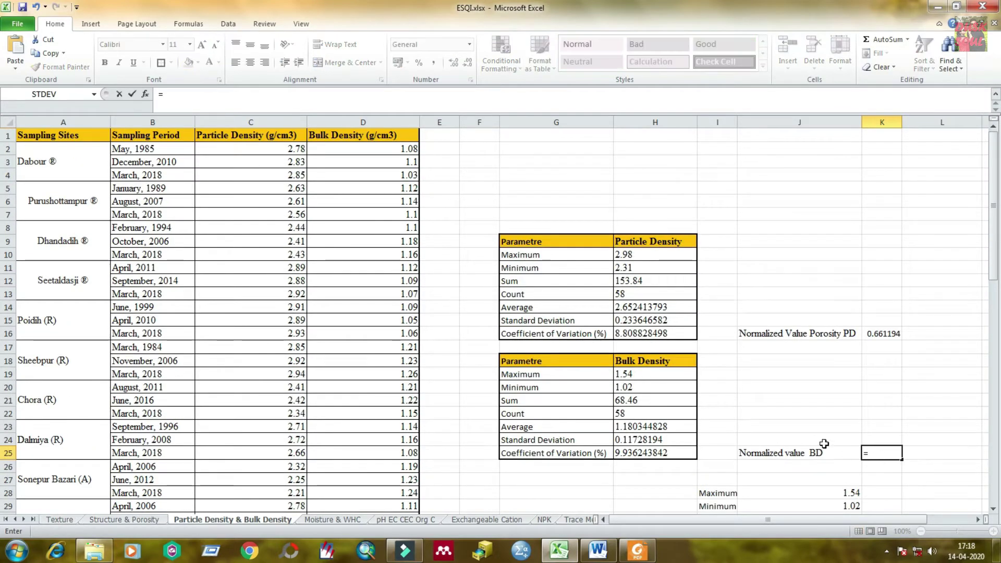
{"action": "type", "text": "0"}
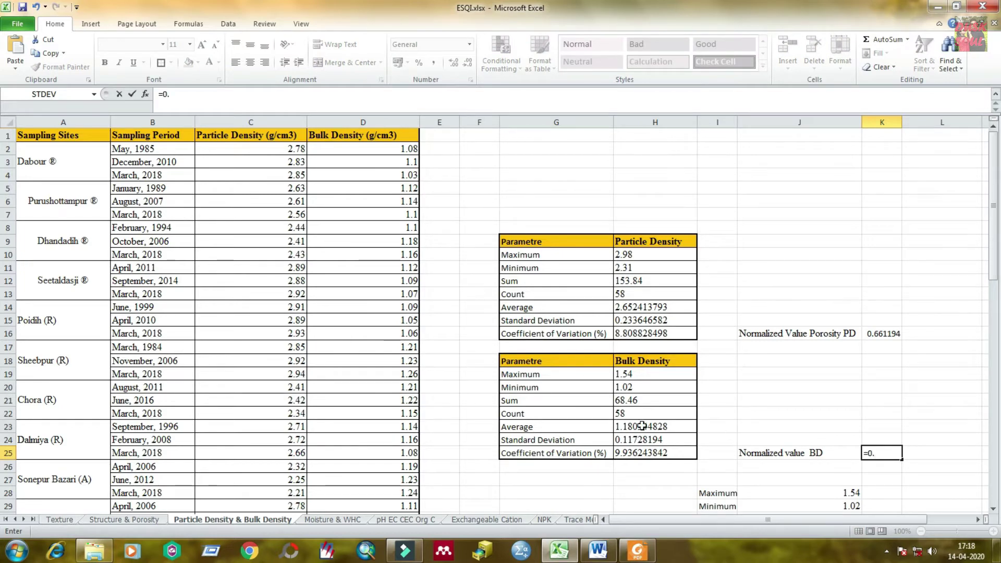
{"action": "type", "text": ".8*"}
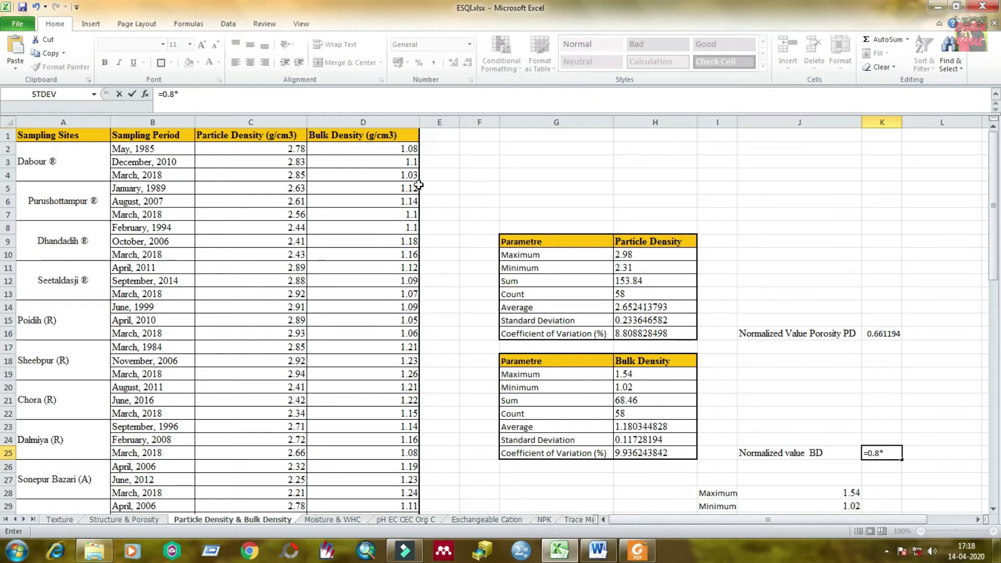
{"action": "left_click", "coordinate": [389, 149]}
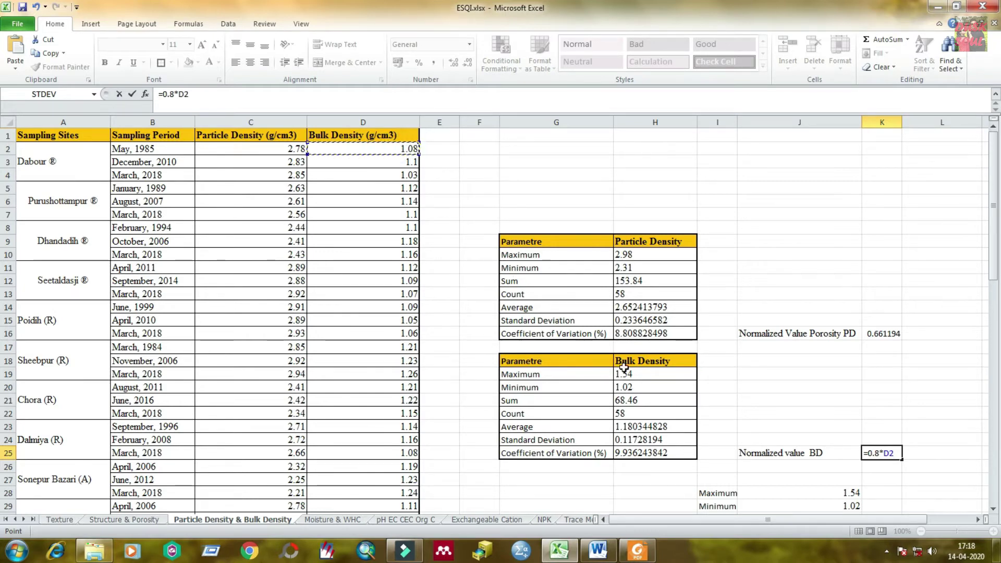
{"action": "key", "text": "BackSpace"}
{"action": "key", "text": "BackSpace"}
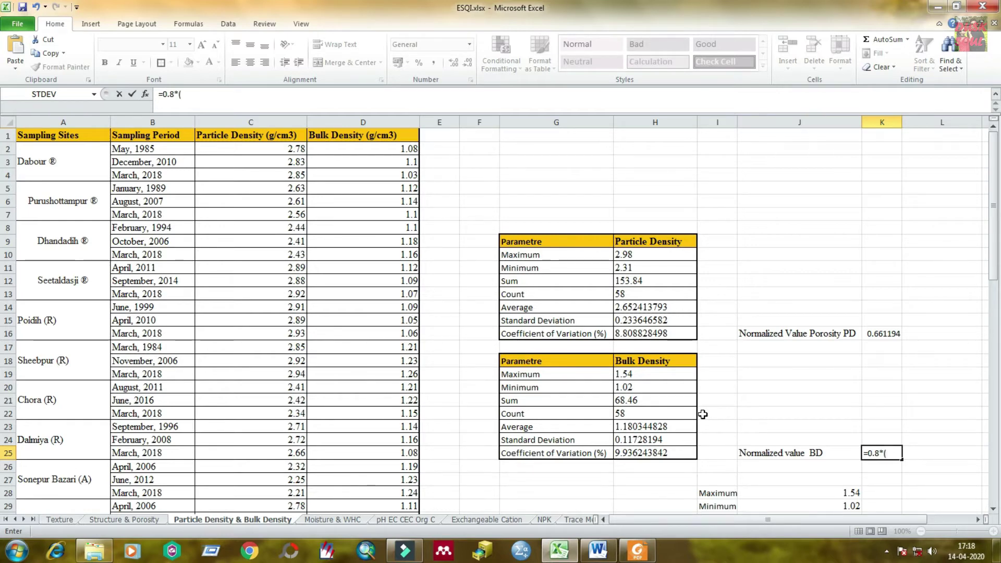
{"action": "left_click", "coordinate": [397, 148]}
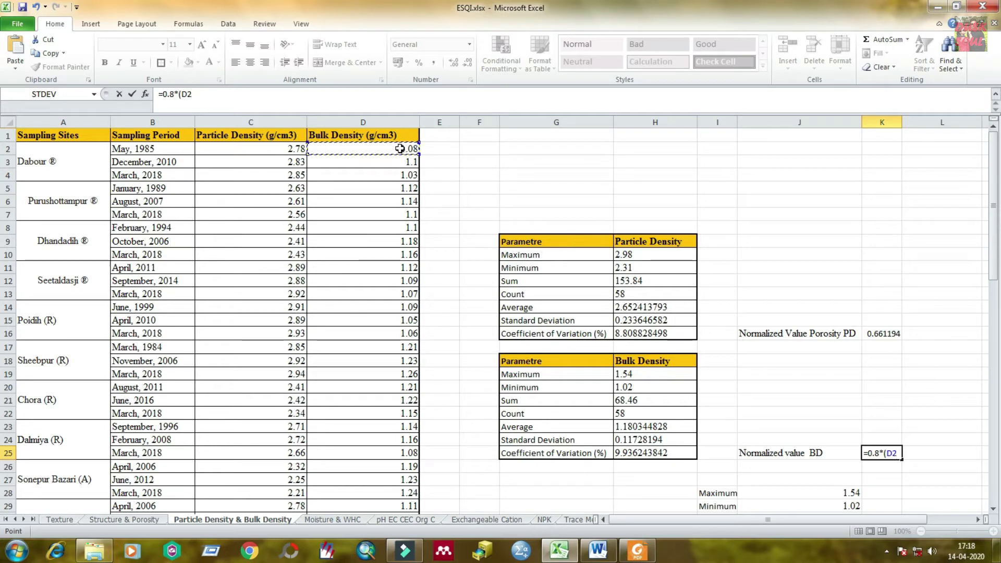
{"action": "type", "text": "-"}
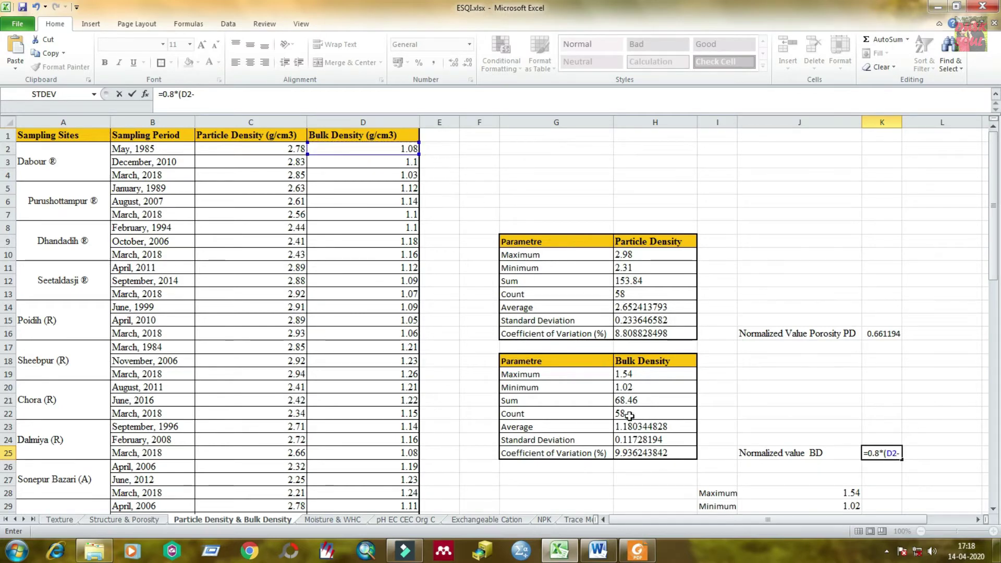
{"action": "scroll", "coordinate": [714, 503], "scroll_direction": "down", "scroll_amount": 1}
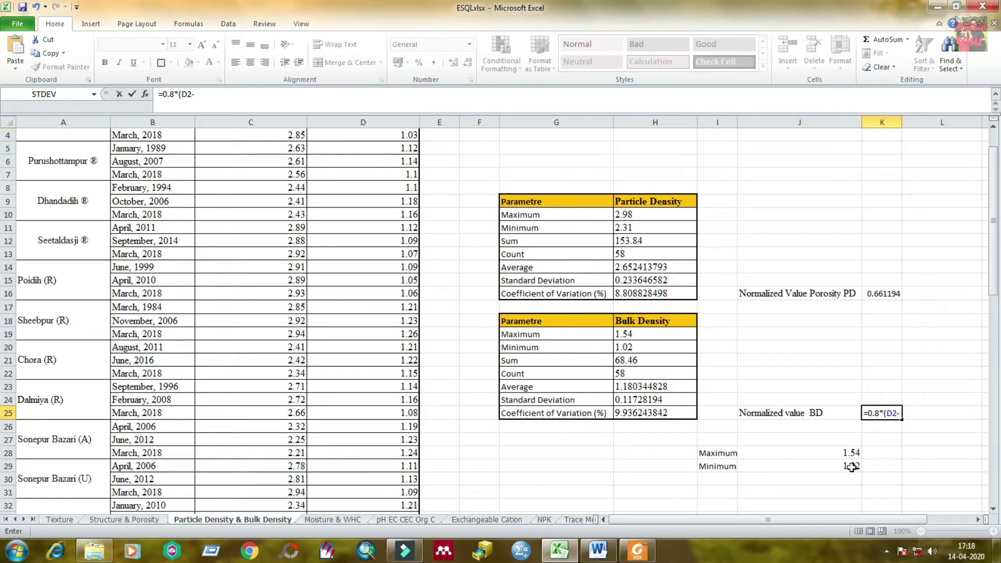
{"action": "left_click", "coordinate": [633, 347]}
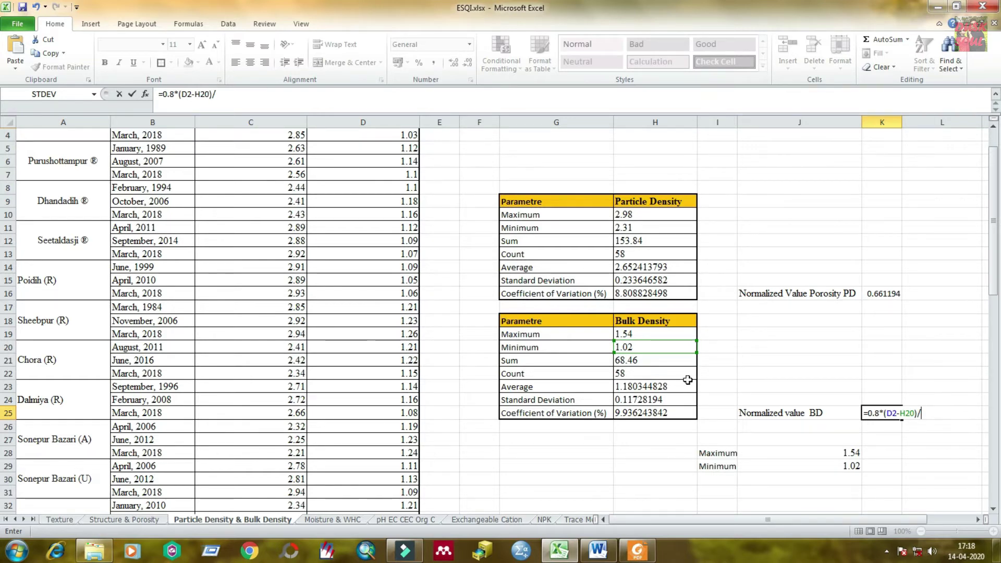
Step: Complete the K25 formula by dividing by (H19-H20) and adding 0.1, giving =0.8*(D2-H20)/(H19-H20)+0.1
{"action": "left_click", "coordinate": [625, 334]}
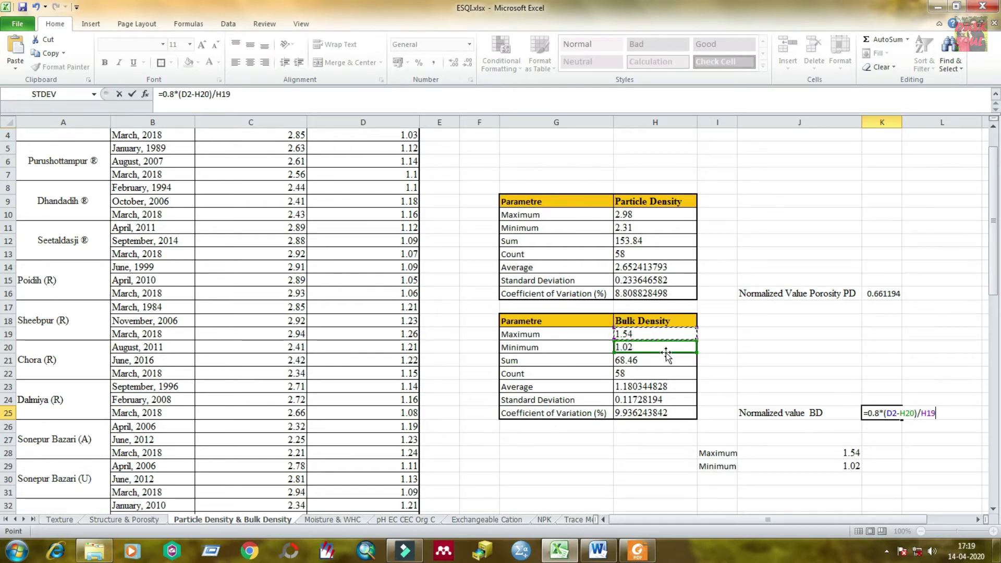
{"action": "type", "text": "-"}
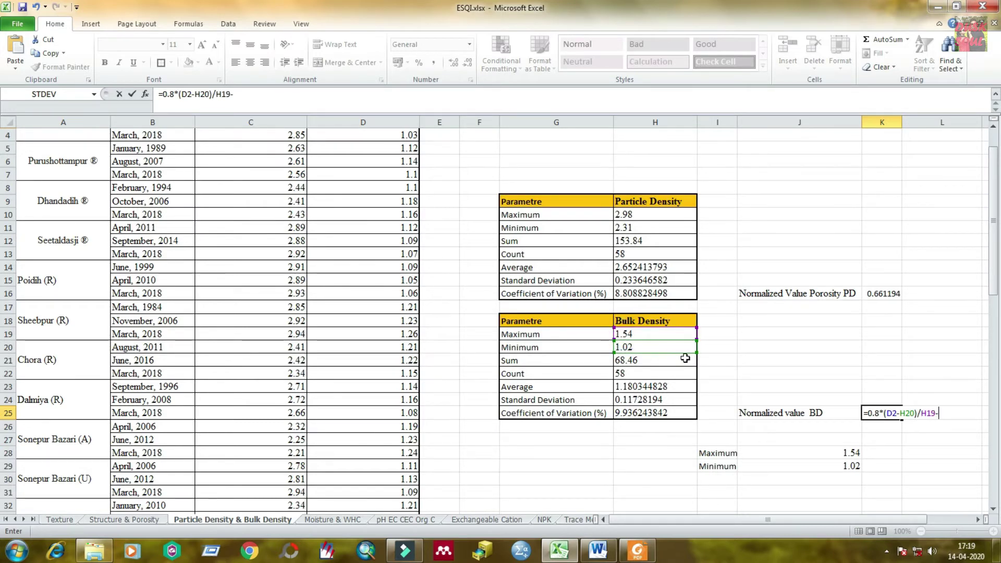
{"action": "key", "text": "BackSpace"}
{"action": "key", "text": "BackSpace"}
{"action": "key", "text": "BackSpace"}
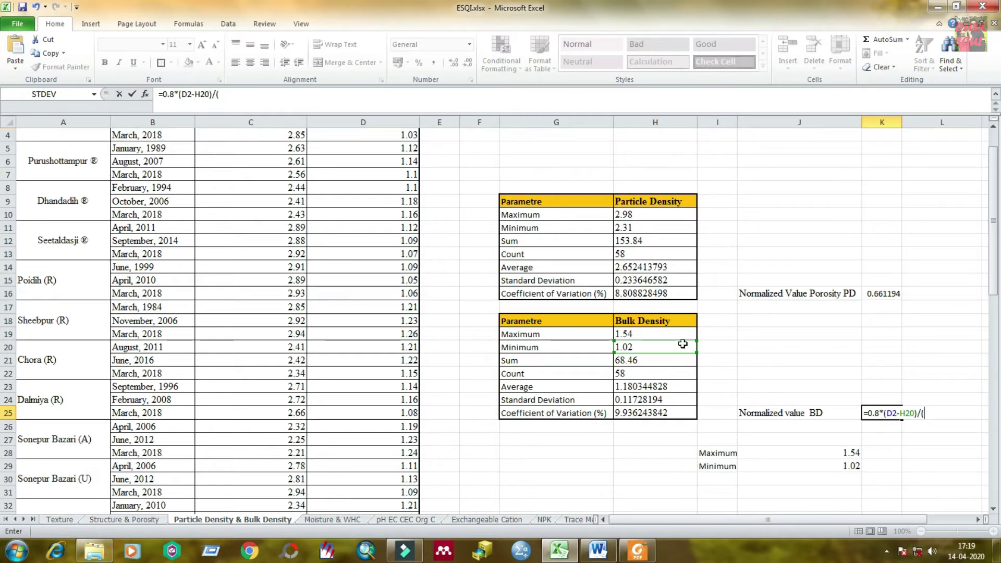
{"action": "left_click", "coordinate": [645, 335]}
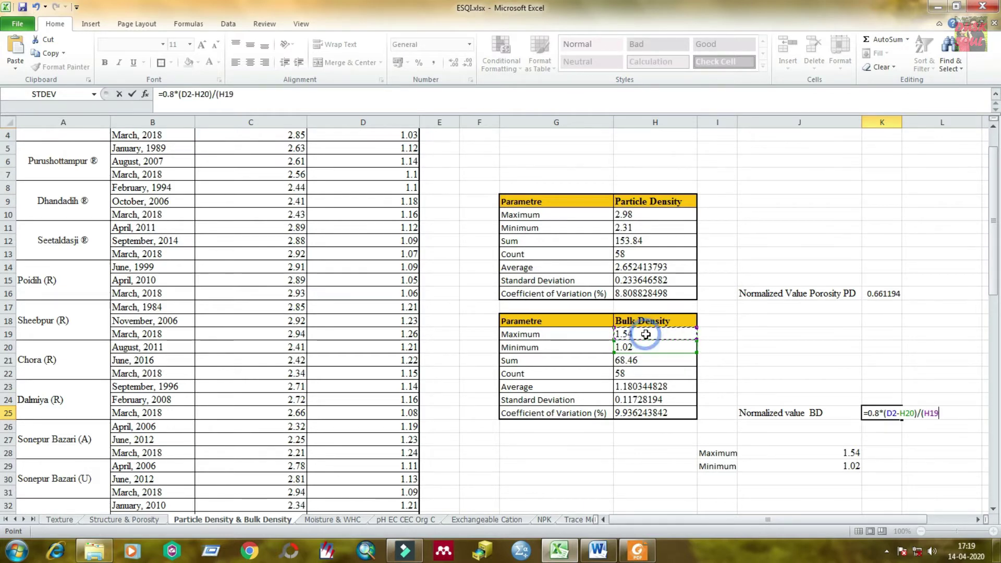
{"action": "type", "text": "-"}
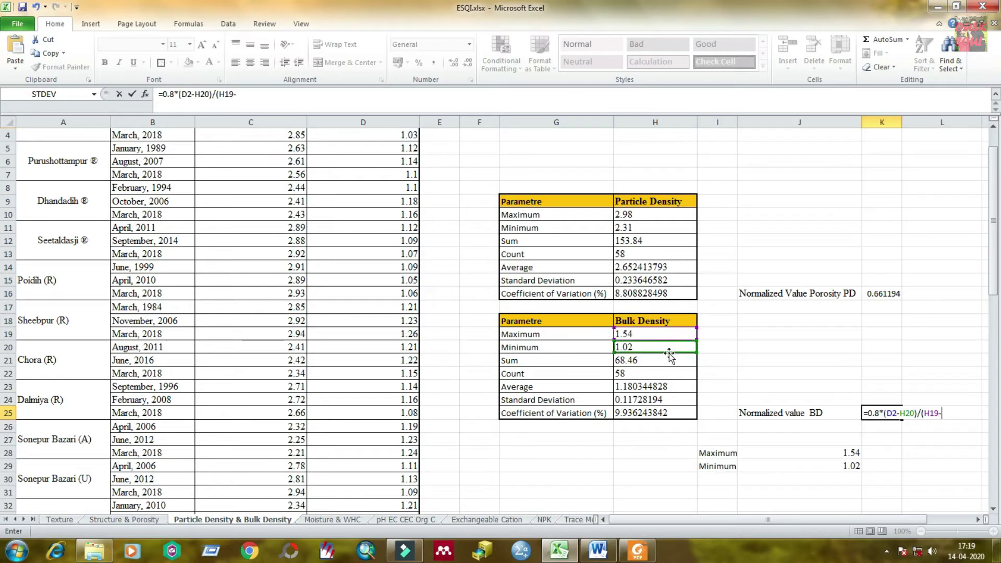
{"action": "left_click", "coordinate": [641, 349]}
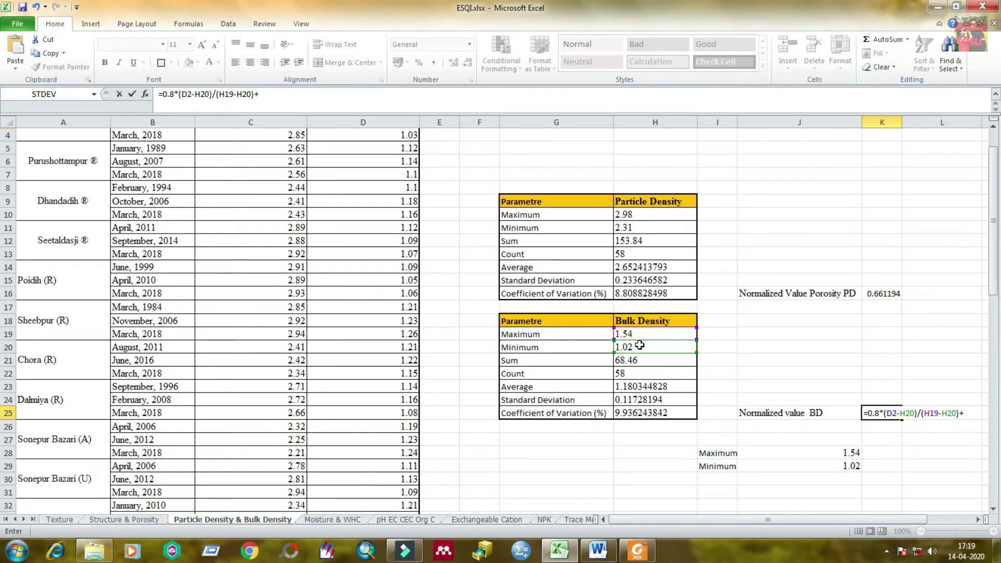
{"action": "type", "text": ")+0.1"}
{"action": "key", "text": "Return"}
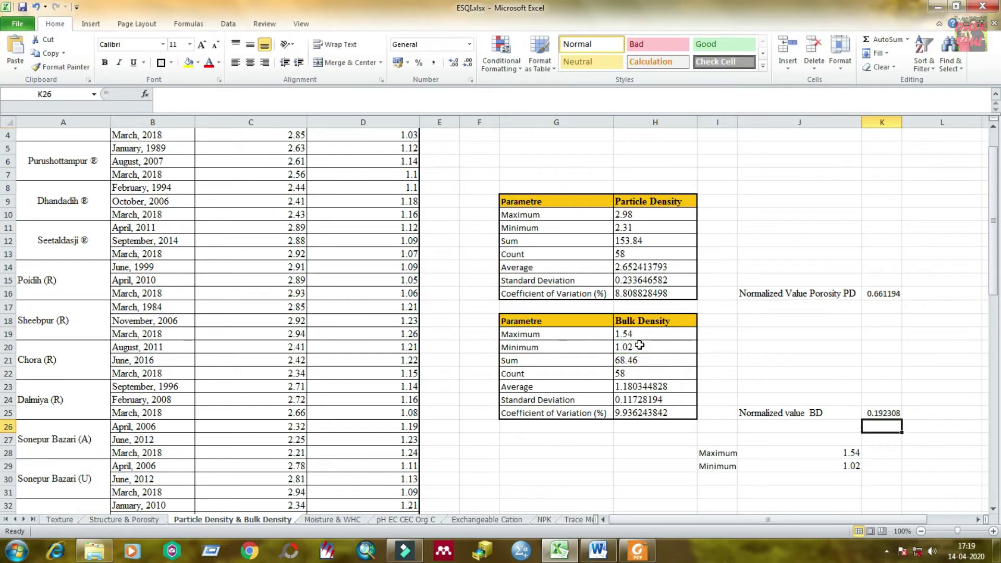
{"action": "left_click", "coordinate": [876, 414]}
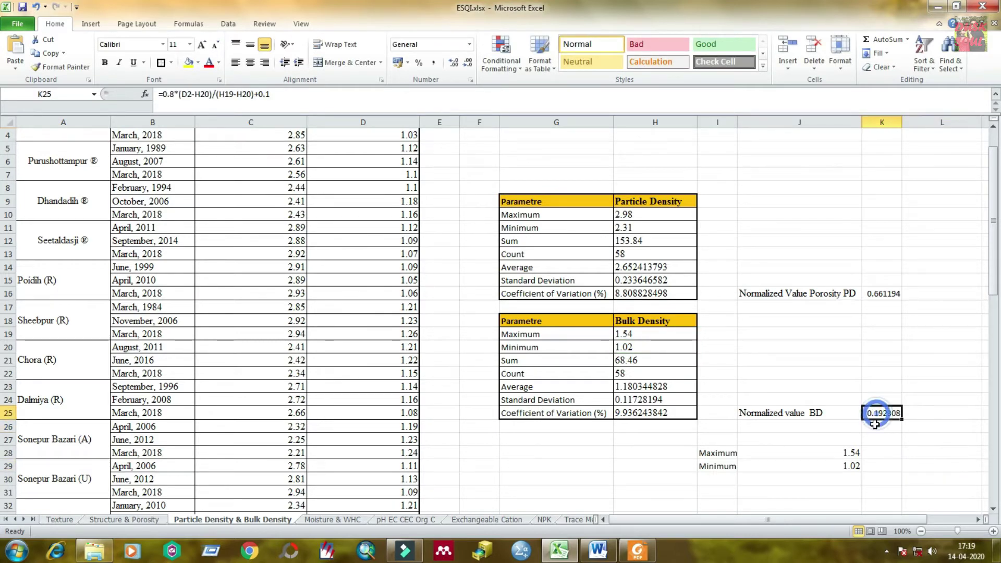
Step: Apply all borders and a thick box border to the normalized bulk density label and value in J25:K25
{"action": "left_click", "coordinate": [820, 413]}
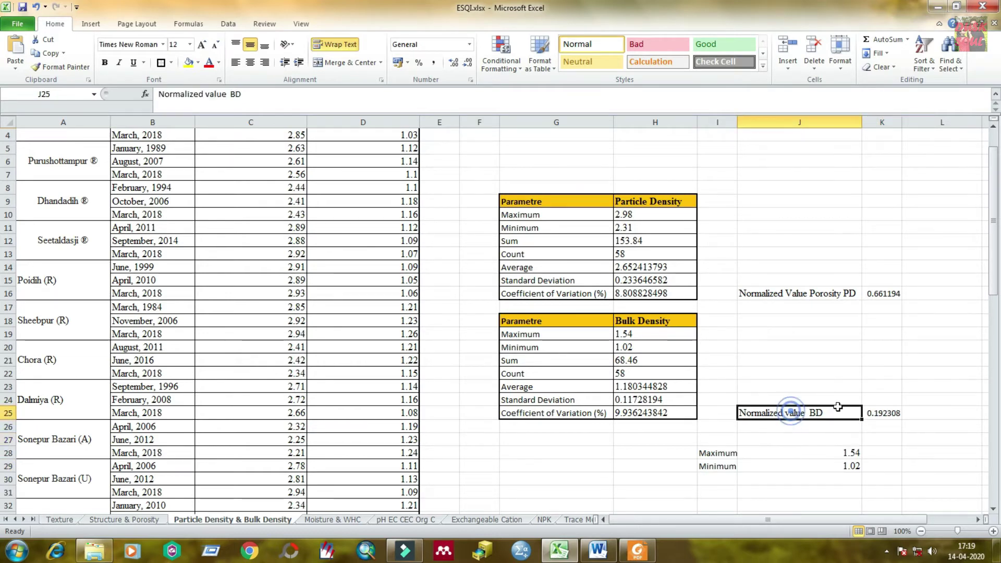
{"action": "left_click_drag", "start_coordinate": [837, 406], "coordinate": [886, 413]}
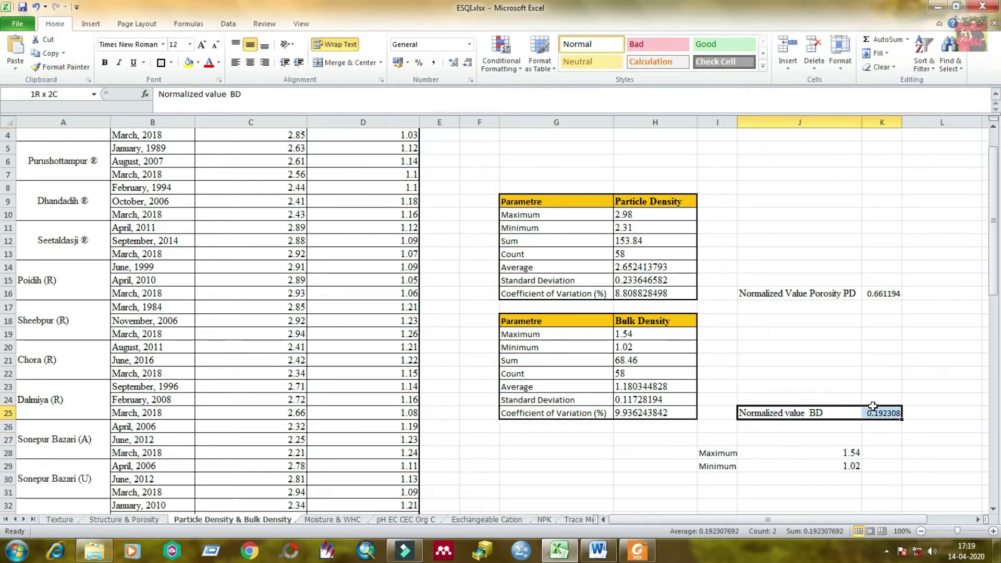
{"action": "left_click", "coordinate": [169, 62]}
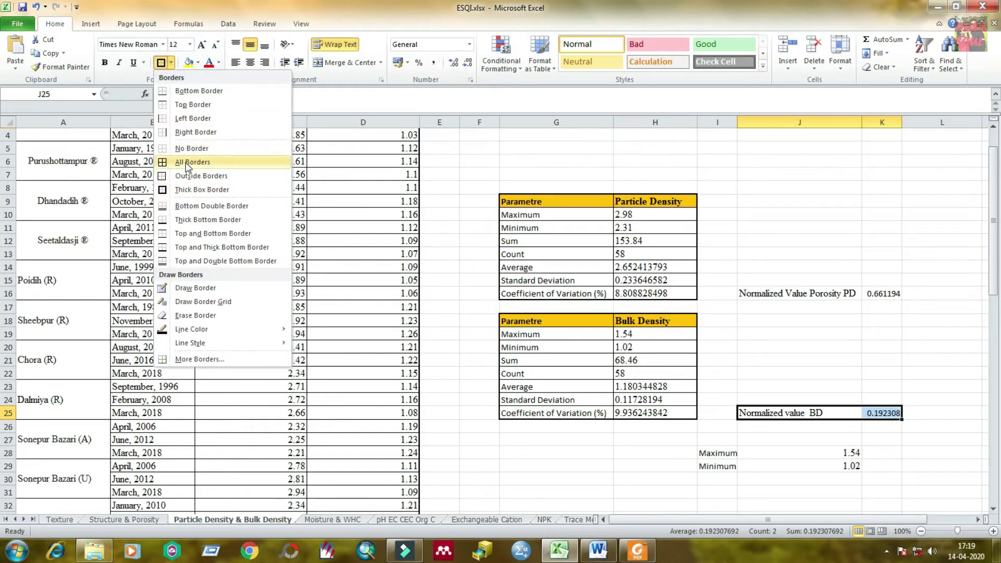
{"action": "left_click", "coordinate": [185, 161]}
{"action": "left_click", "coordinate": [172, 63]}
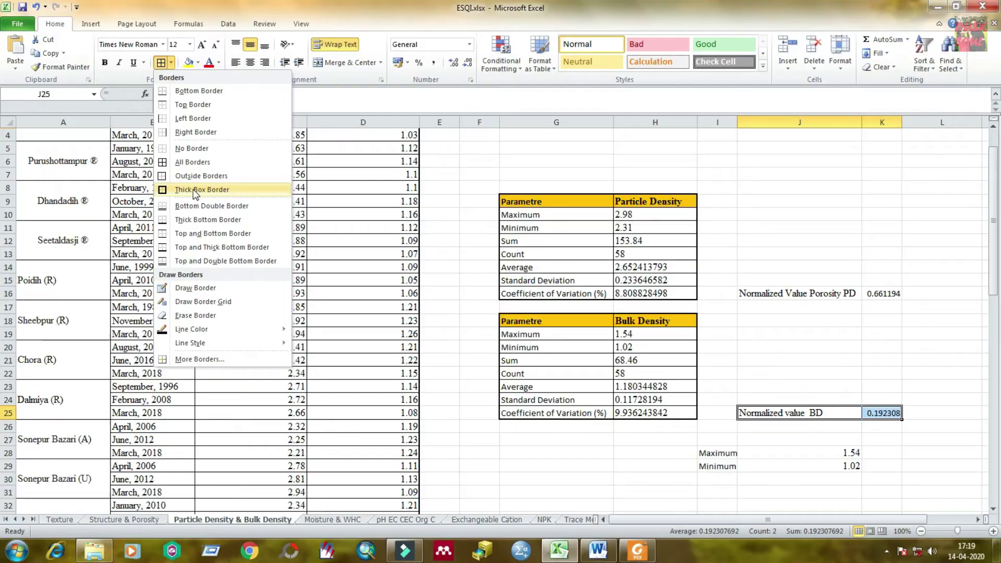
{"action": "left_click", "coordinate": [193, 189]}
{"action": "left_click", "coordinate": [829, 441]}
Step: Fill the normalized bulk density value cell K25 with the standard orange color
{"action": "left_click", "coordinate": [829, 412]}
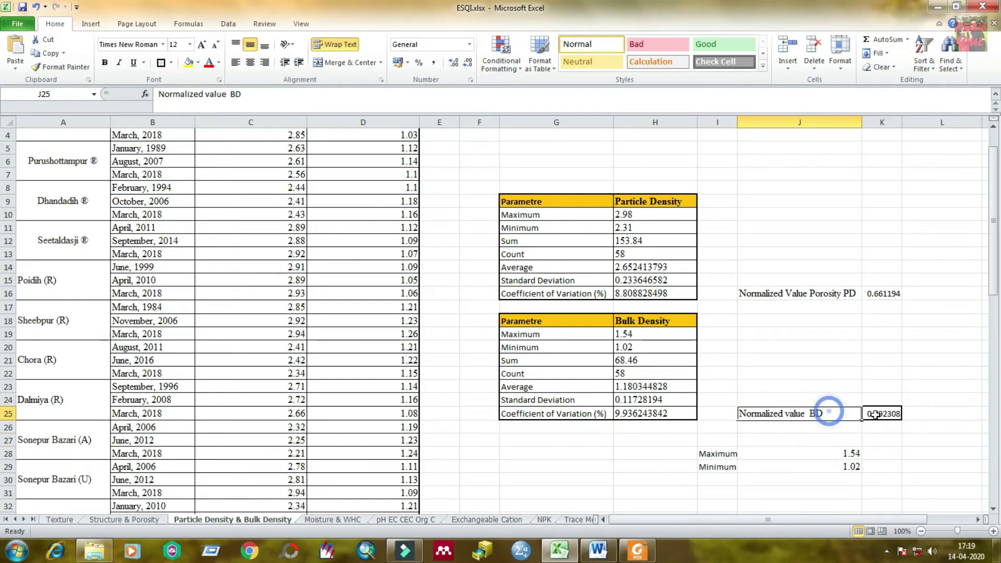
{"action": "left_click", "coordinate": [875, 415]}
{"action": "left_click", "coordinate": [197, 63]}
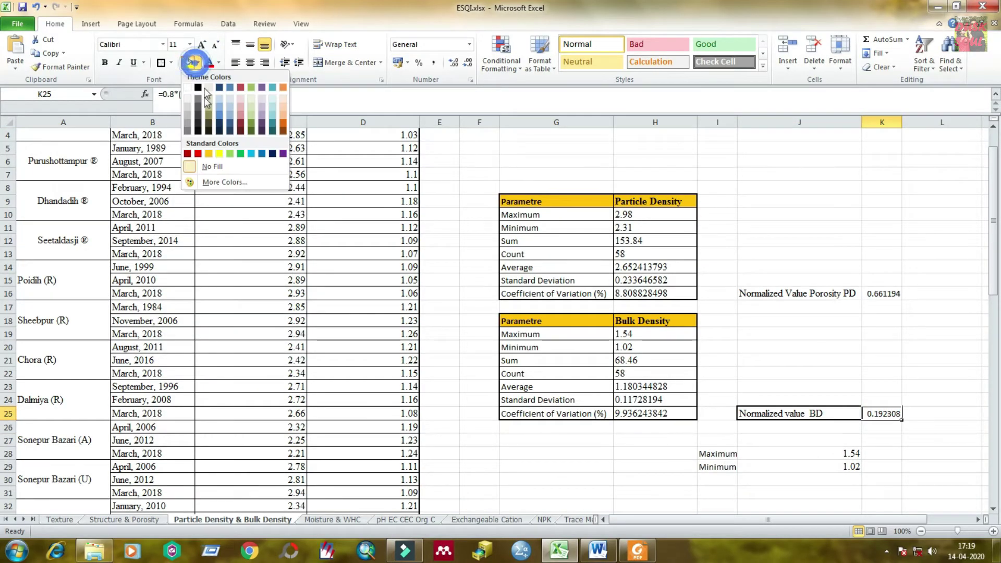
{"action": "left_click", "coordinate": [208, 153]}
{"action": "left_click", "coordinate": [798, 466]}
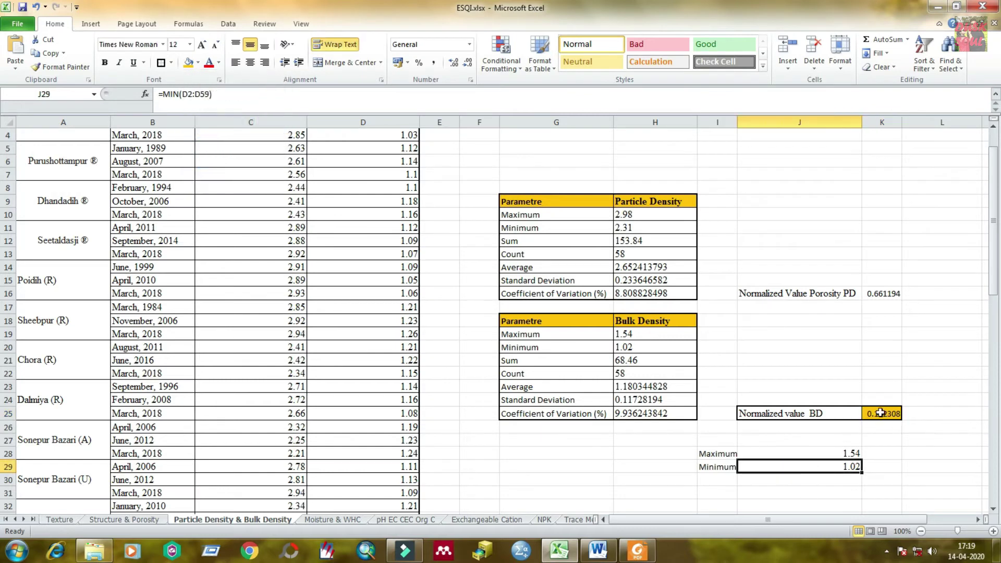
Step: Examine the full normalization formula in K25 and the cells it refers to, leaving it as it is
{"action": "left_click", "coordinate": [884, 415]}
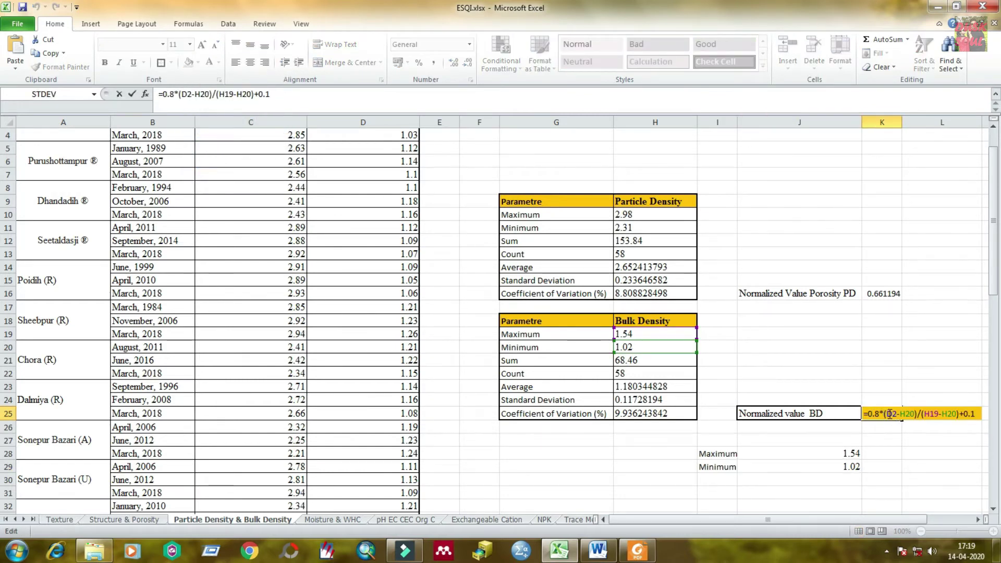
{"action": "scroll", "coordinate": [379, 169], "scroll_direction": "up", "scroll_amount": 1}
{"action": "left_click", "coordinate": [280, 95]}
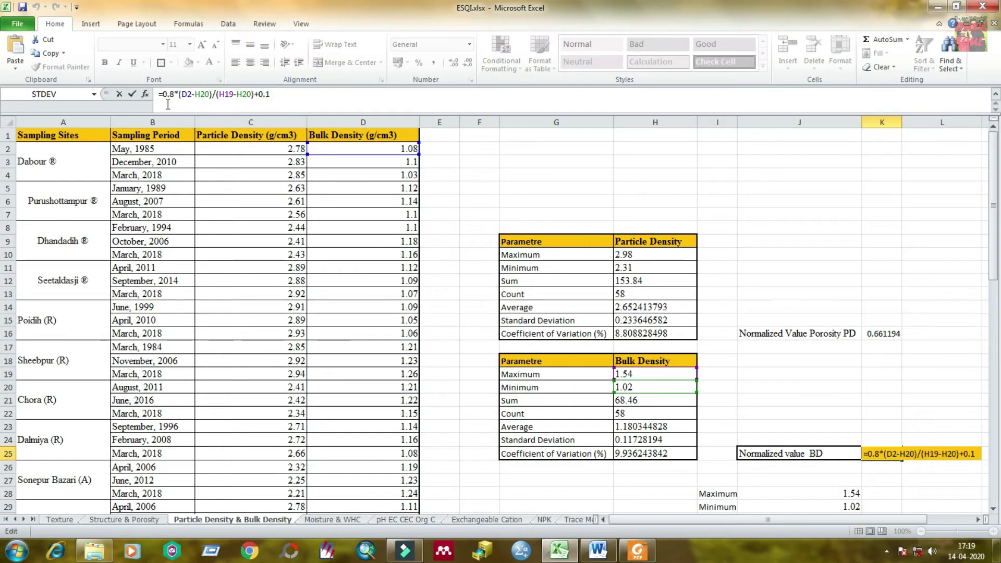
{"action": "left_click_drag", "start_coordinate": [294, 95], "coordinate": [151, 94]}
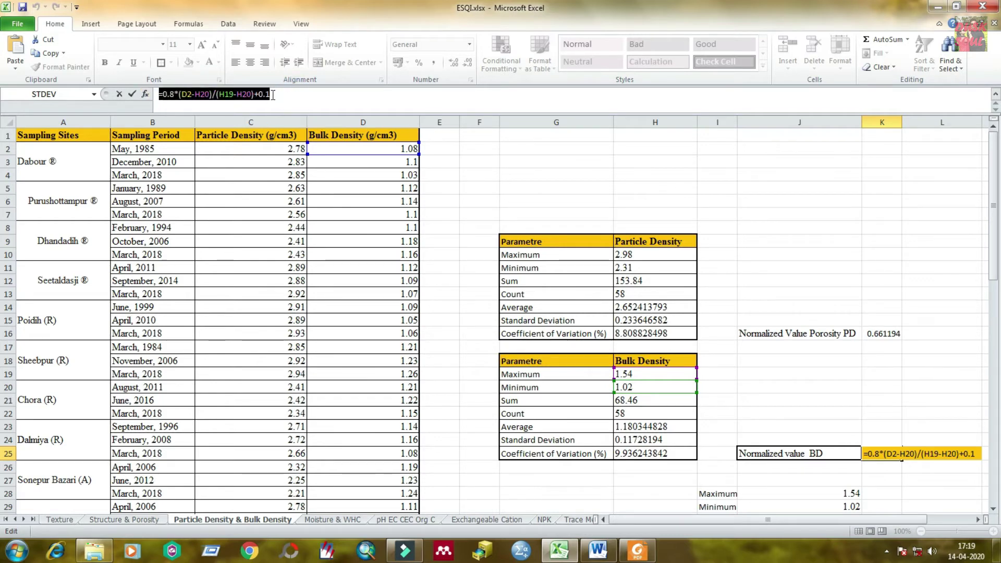
{"action": "left_click", "coordinate": [299, 100]}
{"action": "left_click_drag", "start_coordinate": [288, 96], "coordinate": [155, 94]}
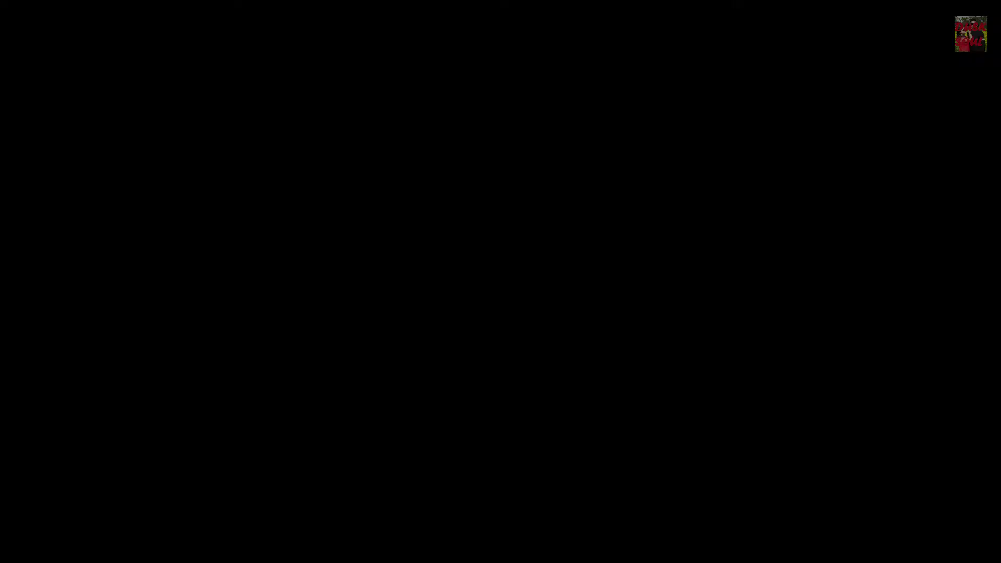
{"action": "left_click", "coordinate": [300, 95]}
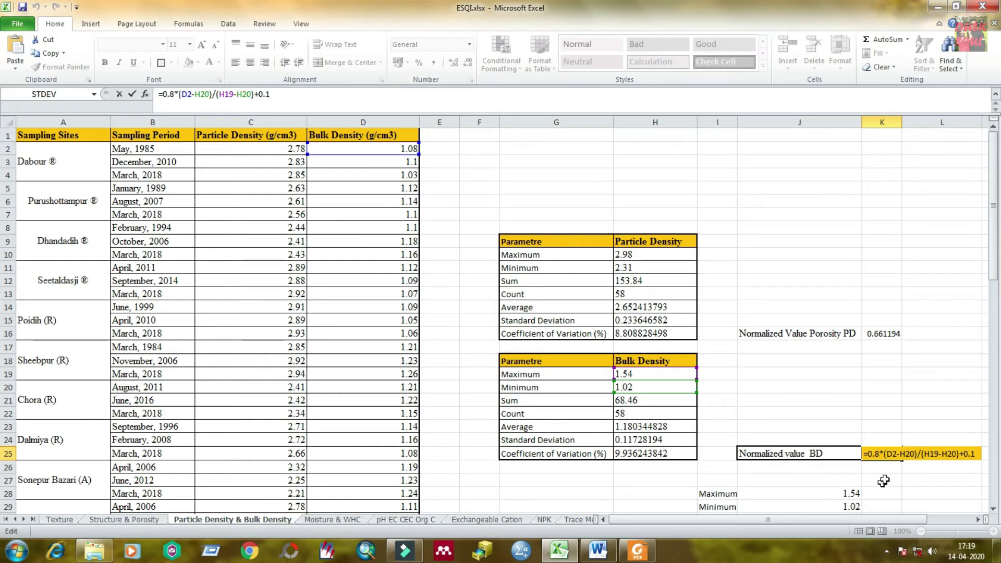
{"action": "key", "text": "Return"}
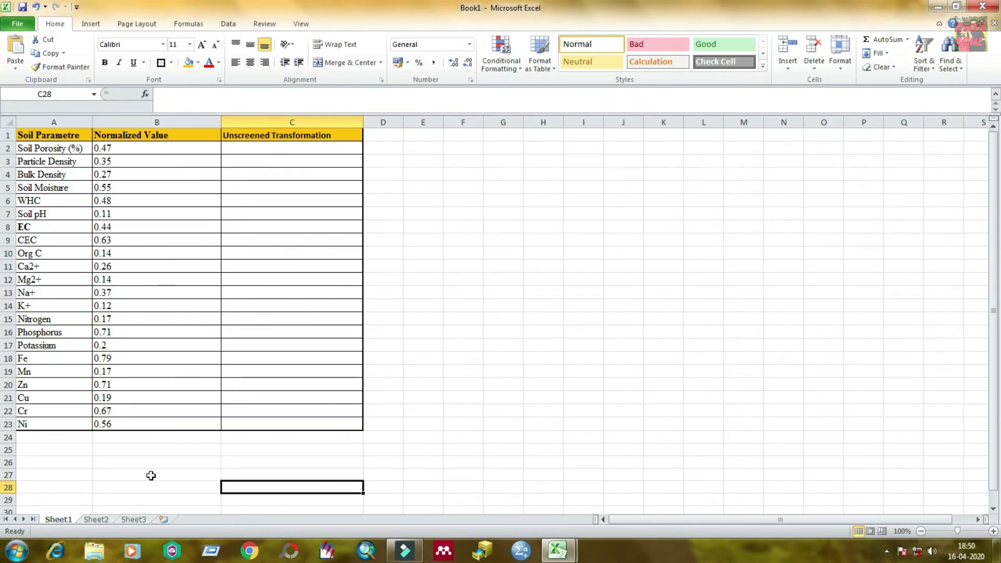
Step: Count the normalized values in B2:B23 with a COUNT formula in cell A26
{"action": "left_click", "coordinate": [150, 475]}
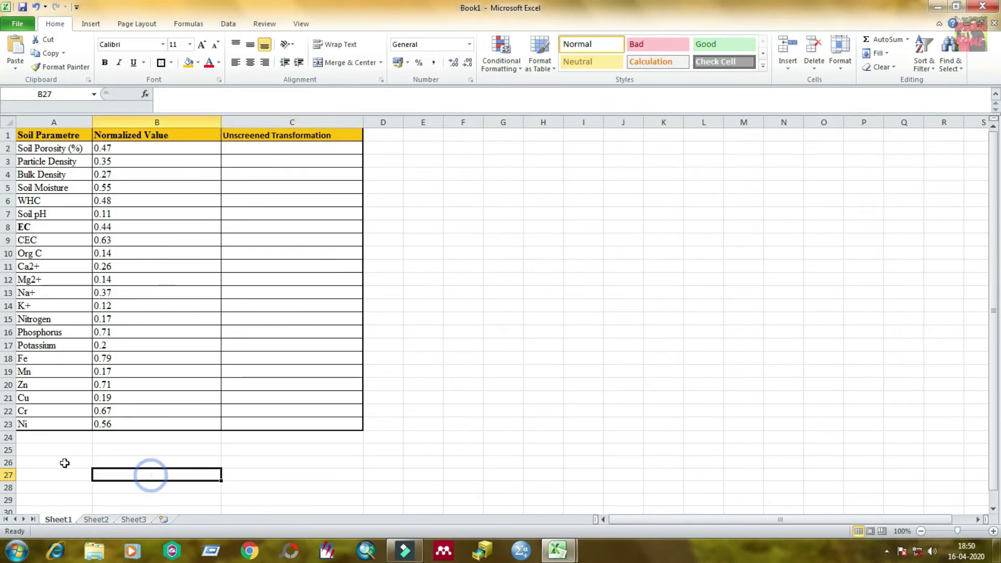
{"action": "left_click", "coordinate": [46, 461]}
{"action": "type", "text": "="}
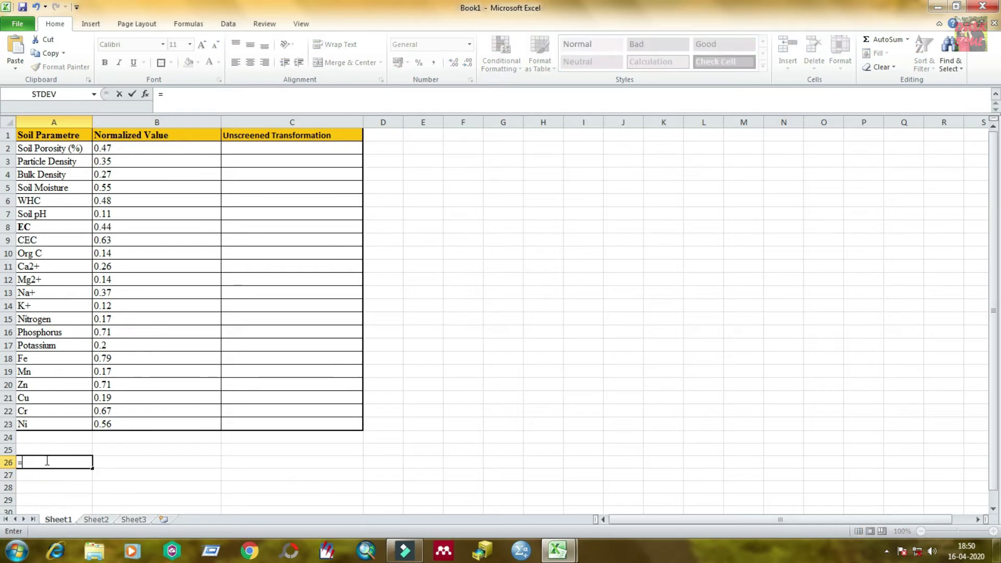
{"action": "type", "text": "count"}
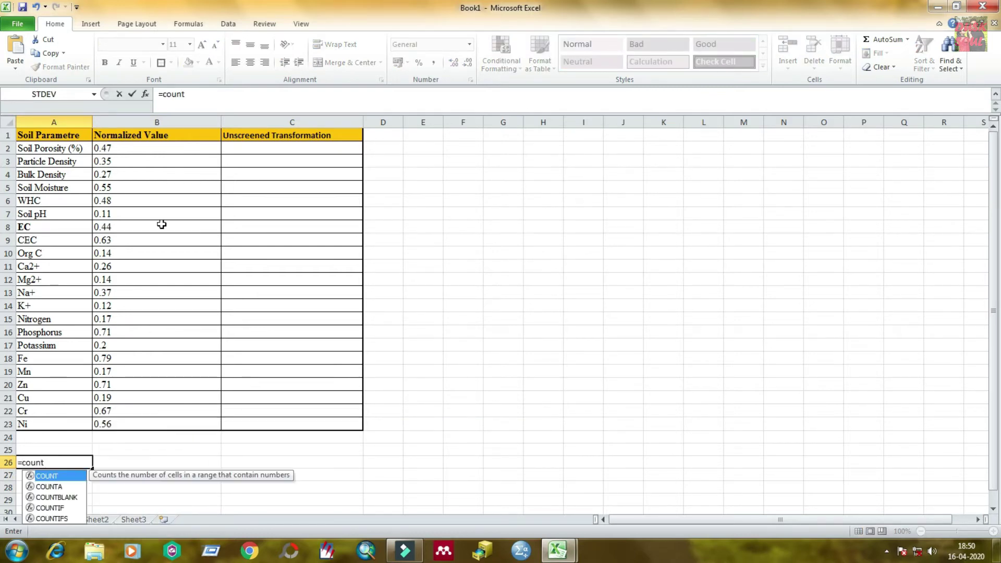
{"action": "double_click", "coordinate": [52, 477]}
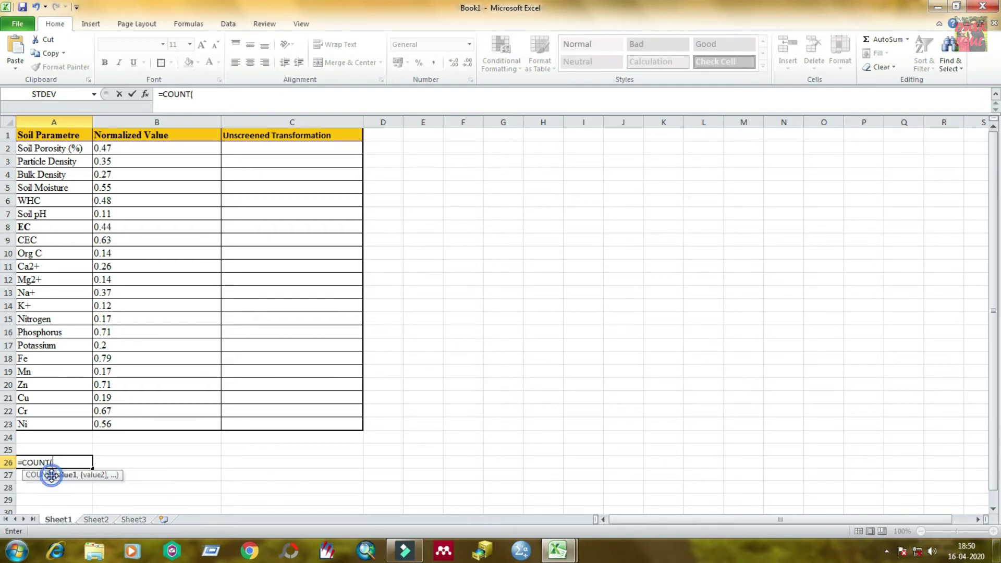
{"action": "left_click_drag", "start_coordinate": [158, 150], "coordinate": [163, 414]}
{"action": "key", "text": "Return"}
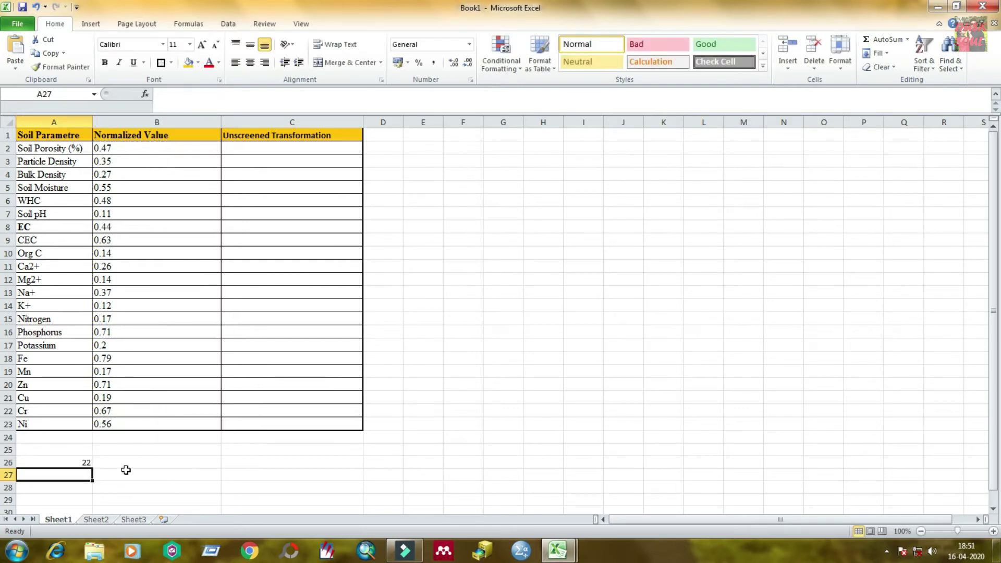
{"action": "left_click", "coordinate": [125, 470]}
{"action": "left_click", "coordinate": [78, 463]}
{"action": "left_click", "coordinate": [123, 471]}
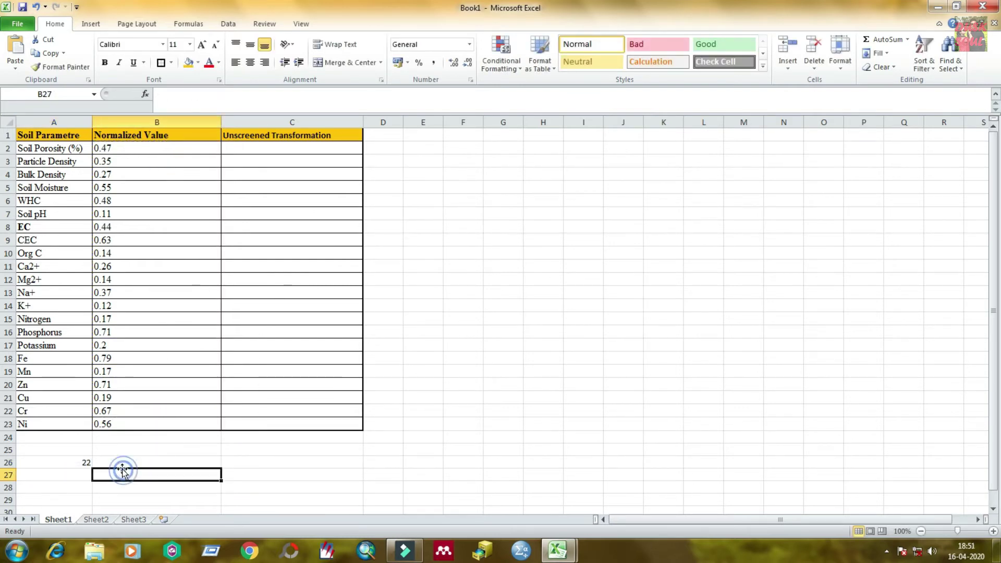
Step: Calculate the unscreened transformation of soil porosity in C2 with the formula =B2/A26
{"action": "left_click", "coordinate": [261, 463]}
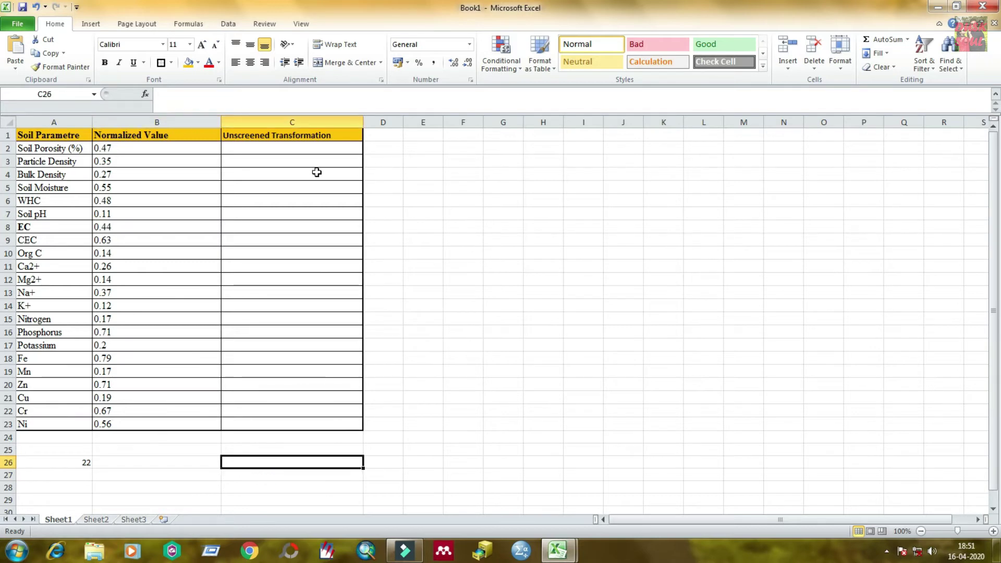
{"action": "left_click", "coordinate": [290, 152]}
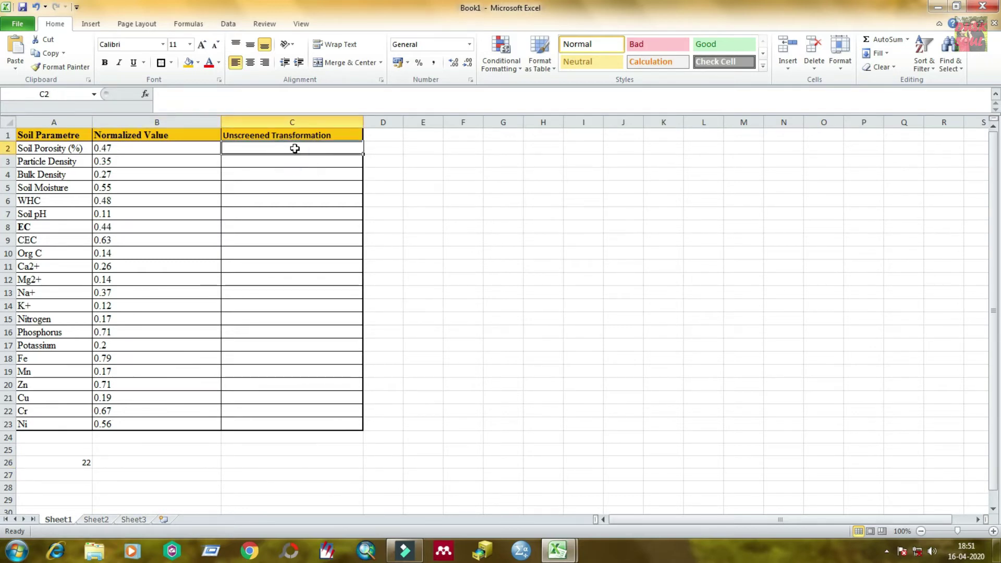
{"action": "type", "text": "="}
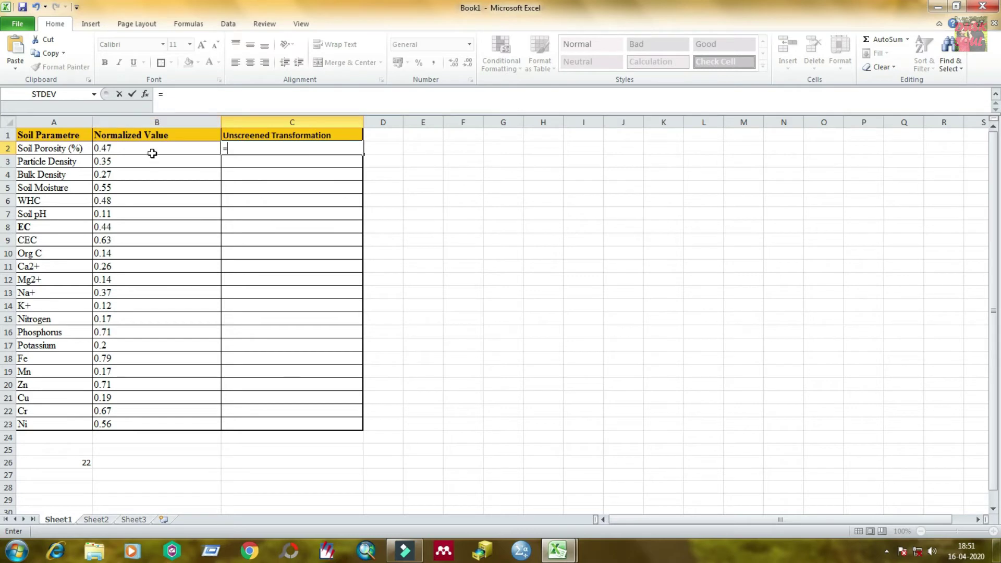
{"action": "left_click", "coordinate": [150, 148]}
{"action": "type", "text": "/"}
{"action": "left_click", "coordinate": [83, 464]}
{"action": "key", "text": "Return"}
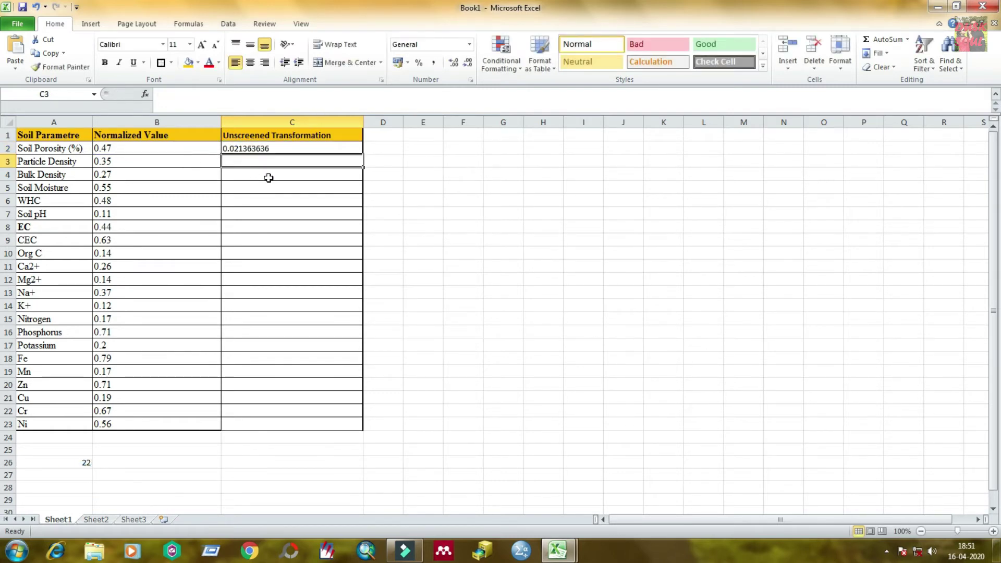
Step: Calculate the unscreened transformation of particle density in C3 with the formula =B3/A26
{"action": "type", "text": "="}
{"action": "left_click", "coordinate": [165, 163]}
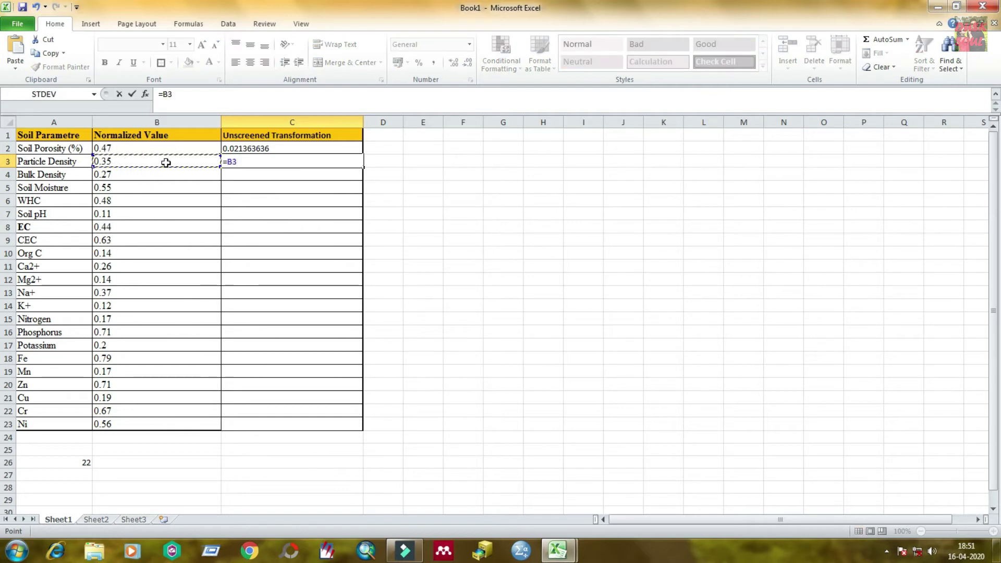
{"action": "type", "text": "/"}
{"action": "left_click", "coordinate": [79, 461]}
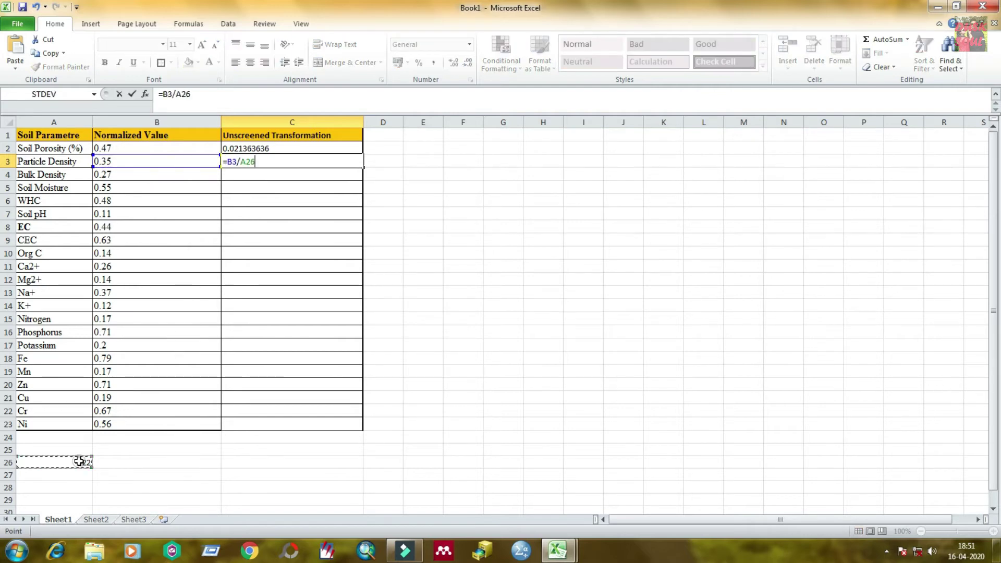
{"action": "key", "text": "Return"}
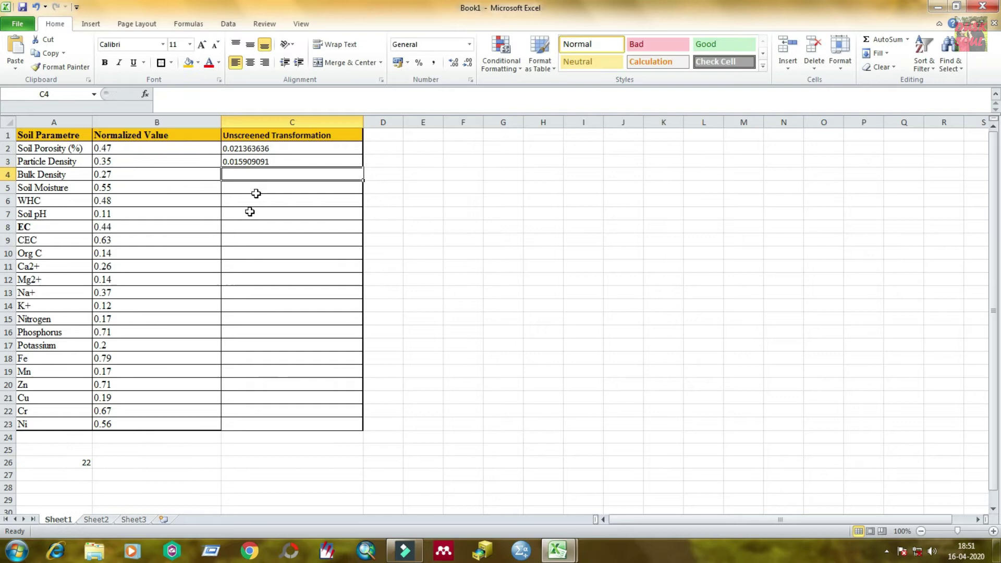
Step: Calculate the unscreened transformation of bulk density in C4 with the formula =B4/22
{"action": "left_click", "coordinate": [306, 159]}
{"action": "left_click", "coordinate": [253, 174]}
{"action": "type", "text": "="}
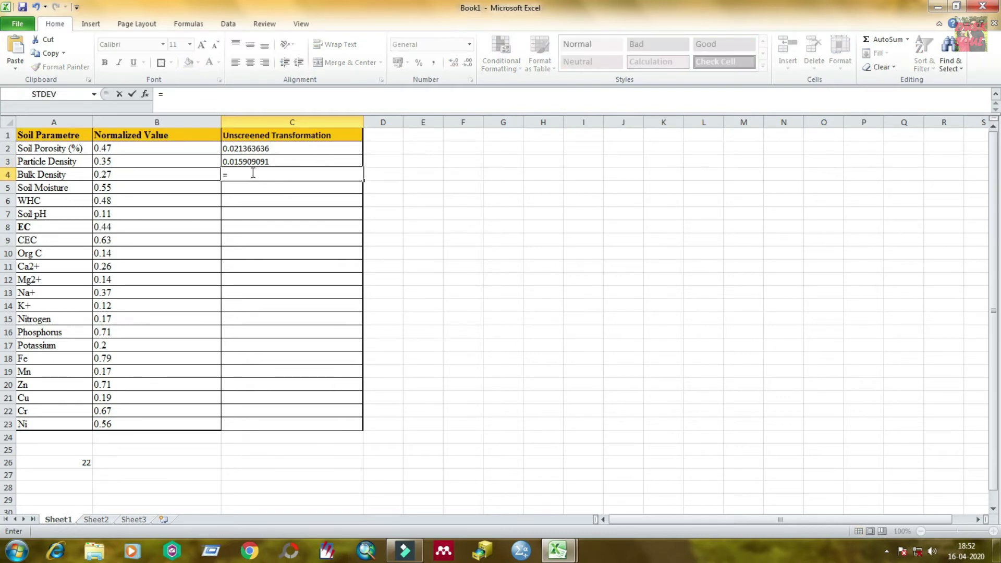
{"action": "left_click", "coordinate": [177, 175]}
{"action": "type", "text": "/22"}
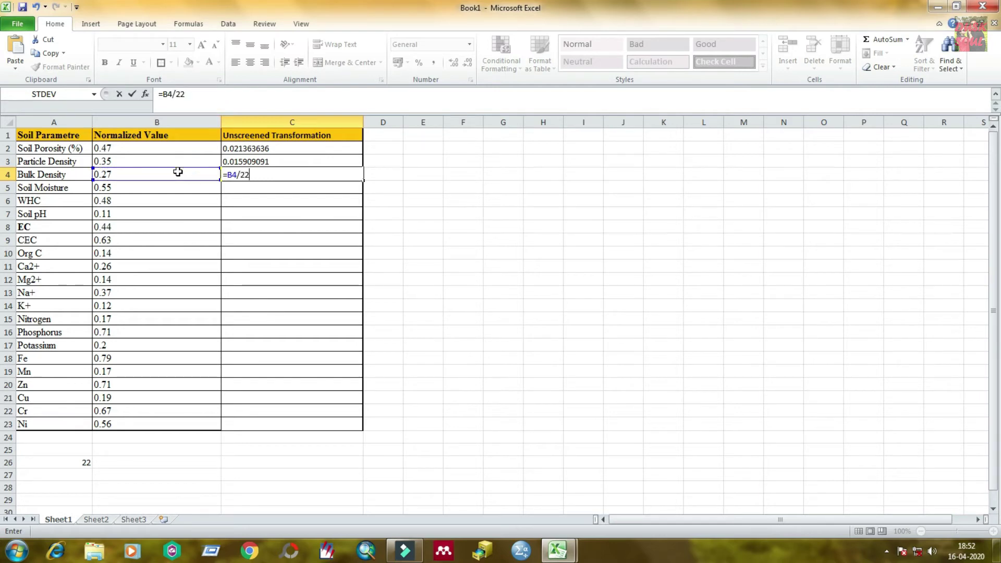
{"action": "key", "text": "Return"}
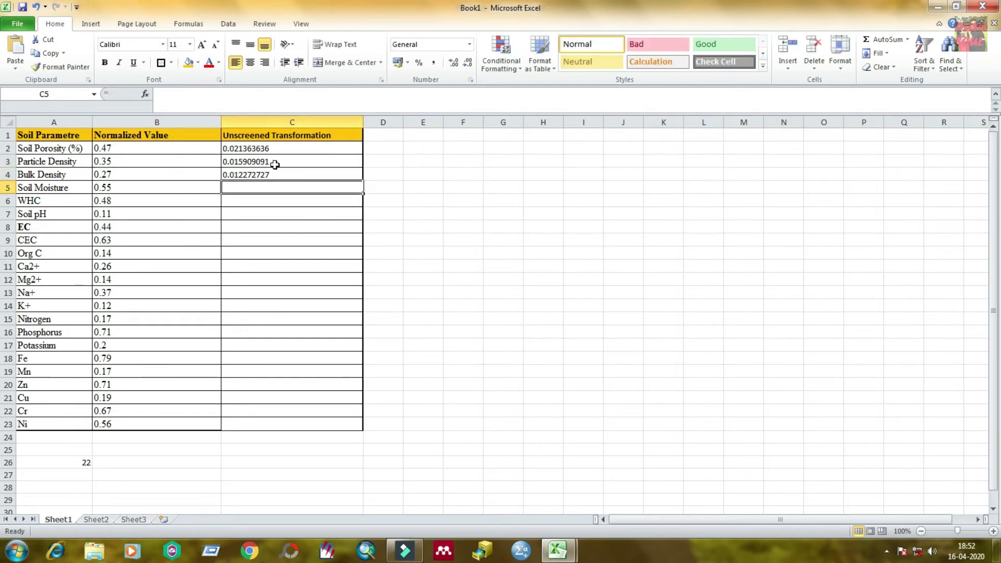
Step: Paste the remaining unscreened transformation values for Soil Moisture through Ni into C5:C23
{"action": "left_click", "coordinate": [263, 209]}
{"action": "left_click", "coordinate": [261, 334]}
{"action": "left_click", "coordinate": [265, 371]}
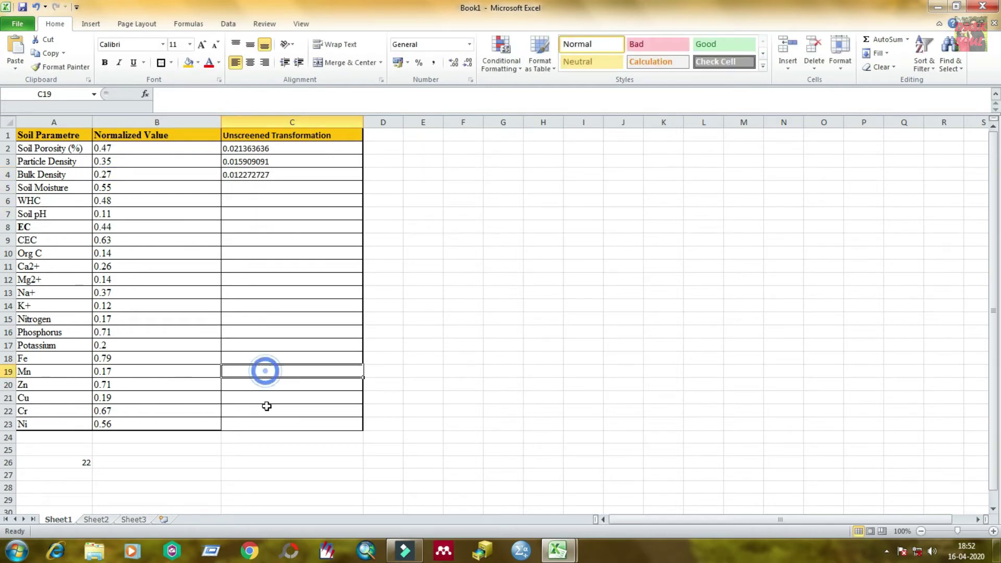
{"action": "left_click", "coordinate": [266, 409]}
{"action": "key", "text": "ctrl+v"}
Step: Left-align the pasted unscreened transformation values in C5:C23
{"action": "left_click", "coordinate": [286, 190]}
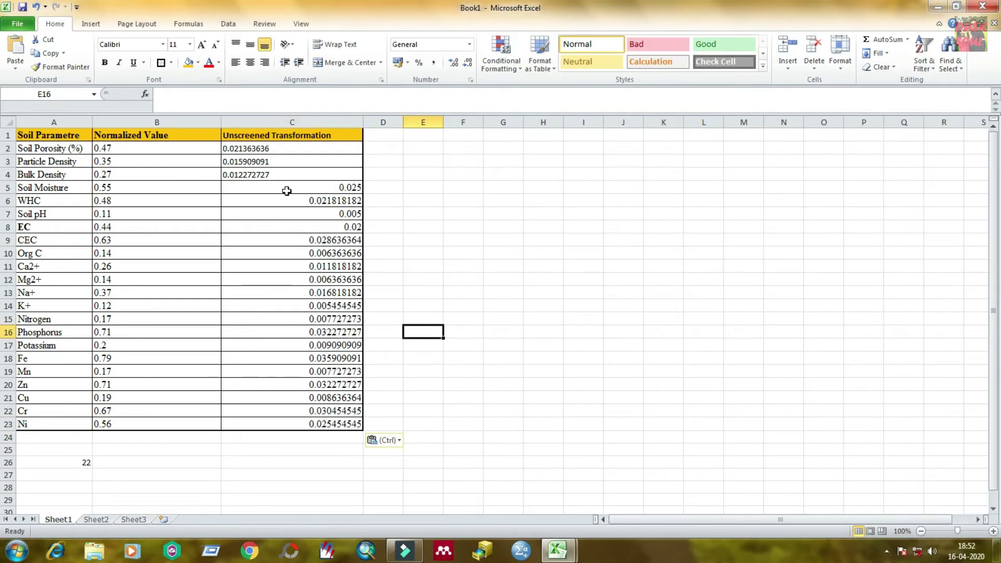
{"action": "left_click_drag", "start_coordinate": [288, 194], "coordinate": [295, 424]}
{"action": "left_click", "coordinate": [235, 62]}
{"action": "left_click", "coordinate": [445, 241]}
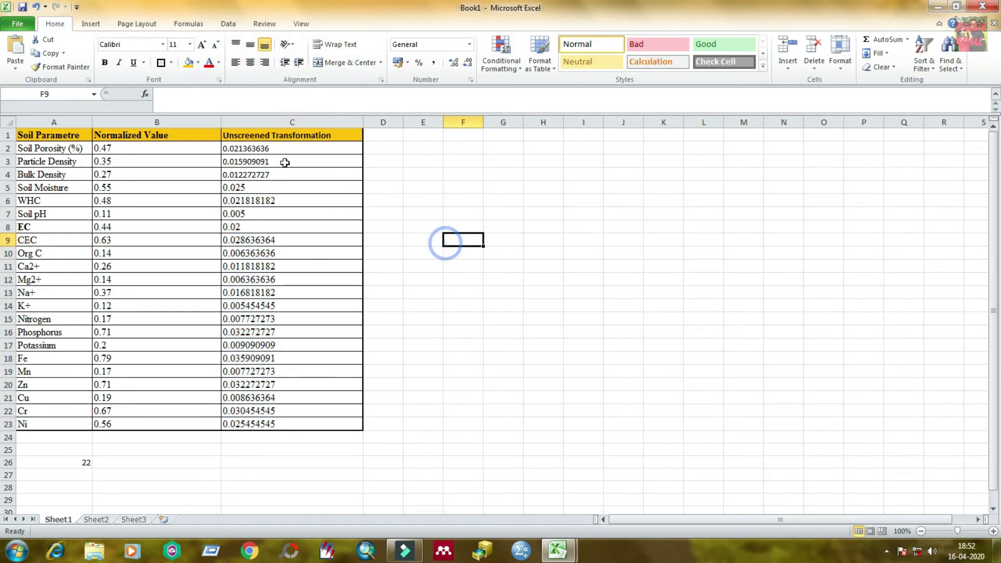
{"action": "left_click_drag", "start_coordinate": [280, 150], "coordinate": [308, 422]}
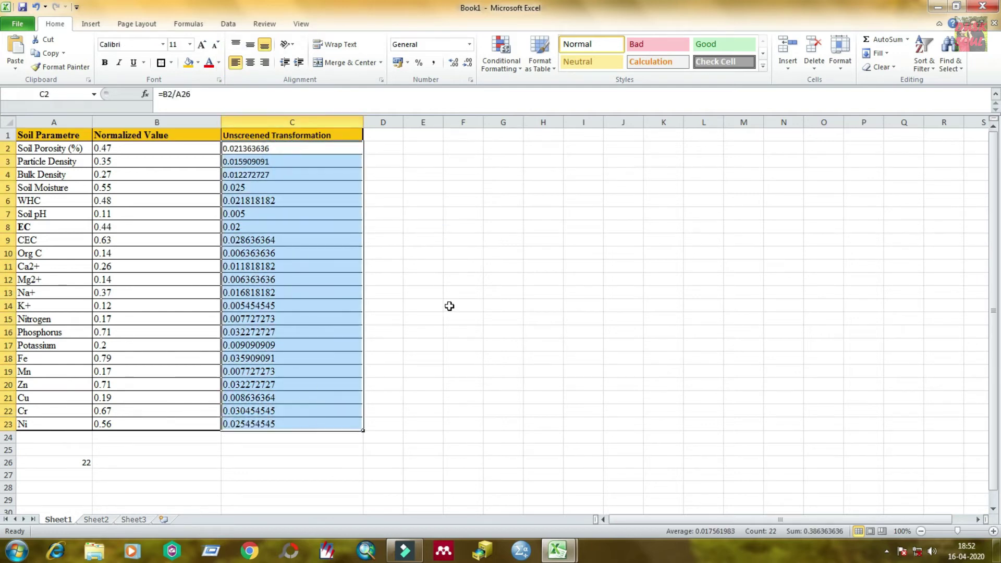
{"action": "left_click", "coordinate": [449, 308]}
{"action": "left_click", "coordinate": [306, 136]}
{"action": "key", "text": "ctrl+space"}
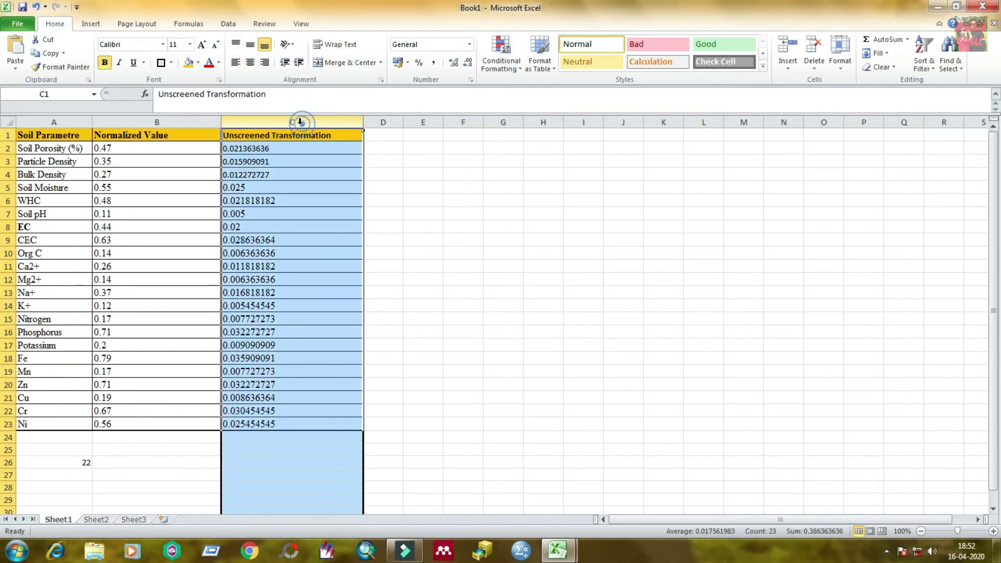
{"action": "left_click", "coordinate": [428, 332]}
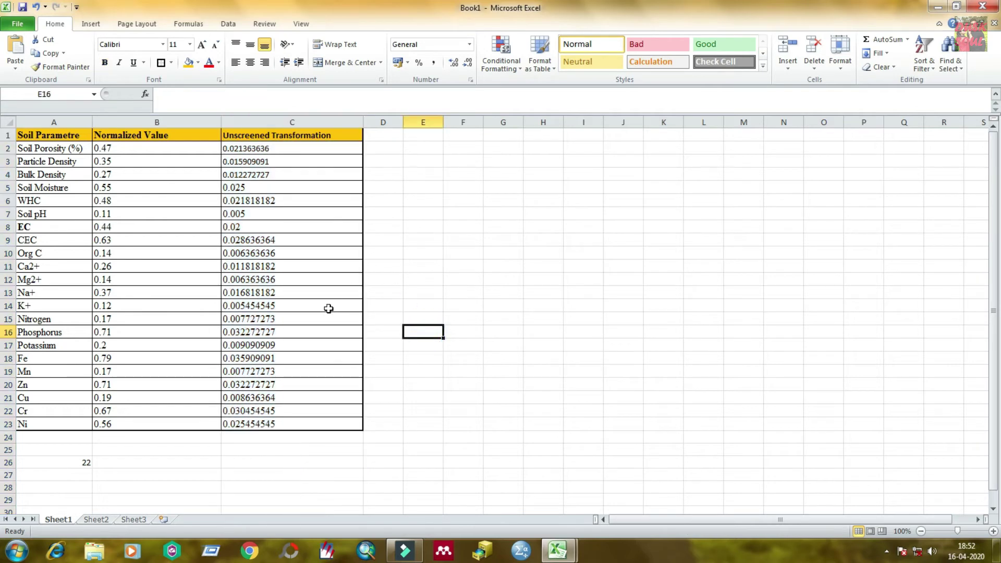
Step: Enter the label "Environmental Soil Quality Index" in cell C26
{"action": "left_click", "coordinate": [235, 463]}
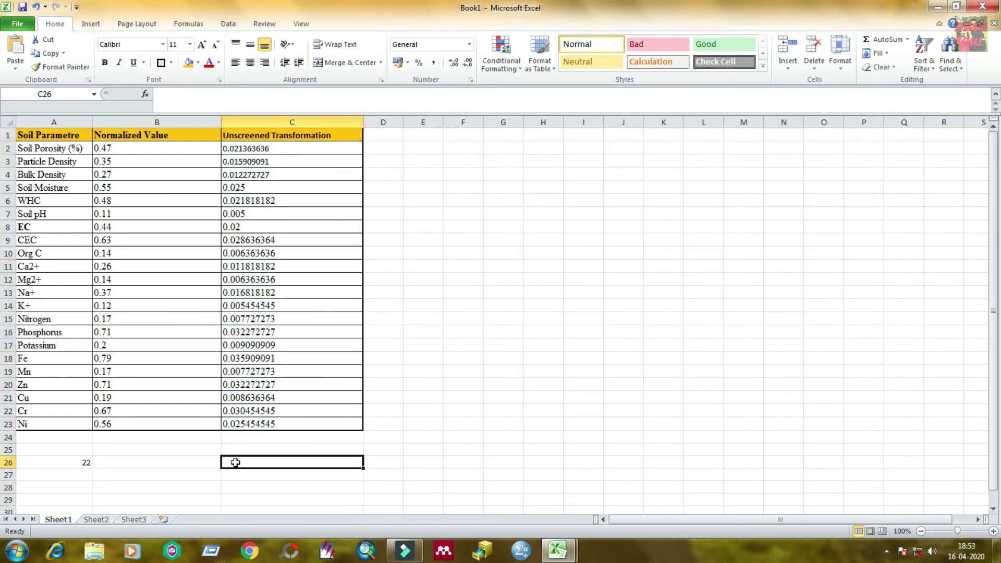
{"action": "type", "text": "S"}
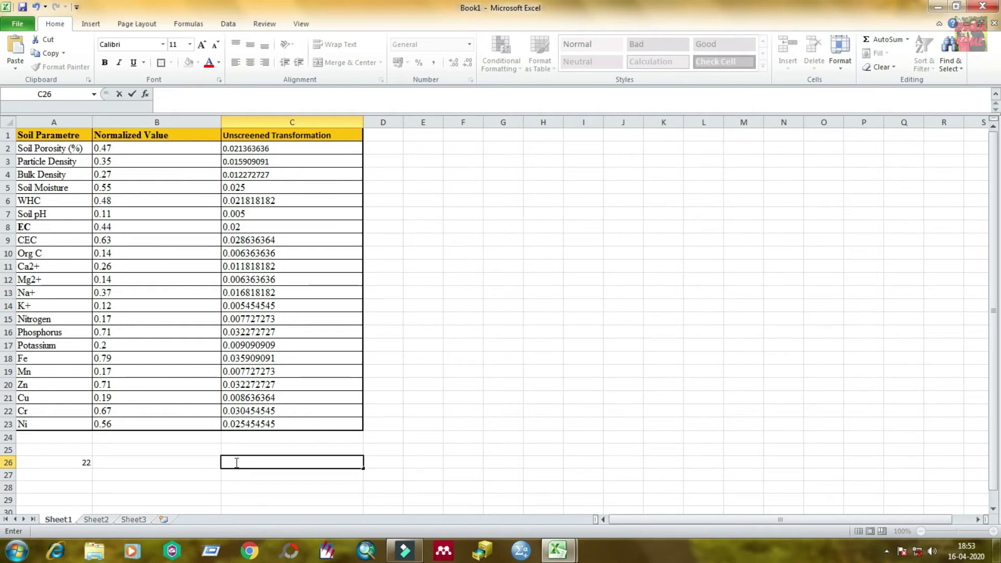
{"action": "type", "text": "Environmental Soil Qu"}
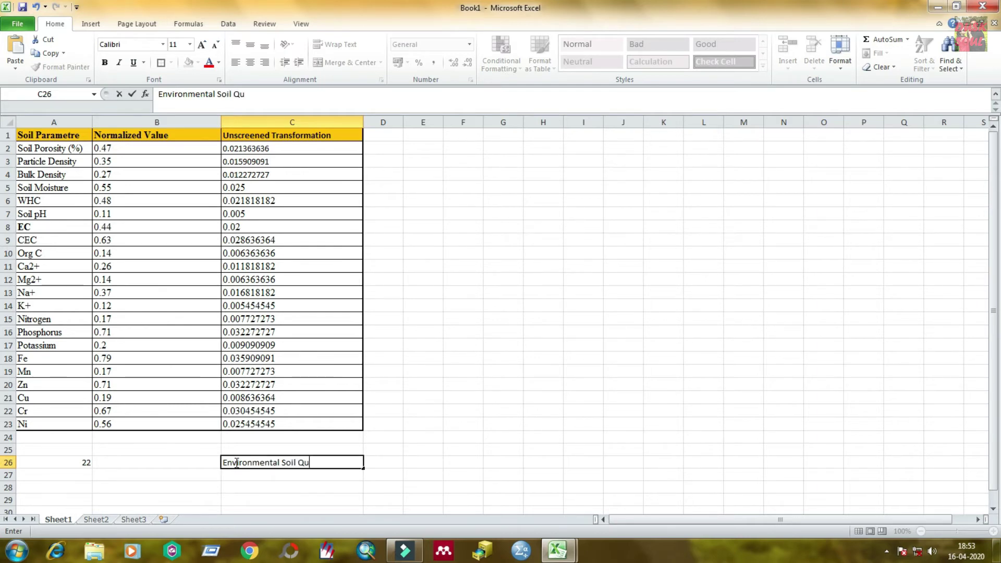
{"action": "type", "text": "ty Index"}
{"action": "left_click", "coordinate": [417, 464]}
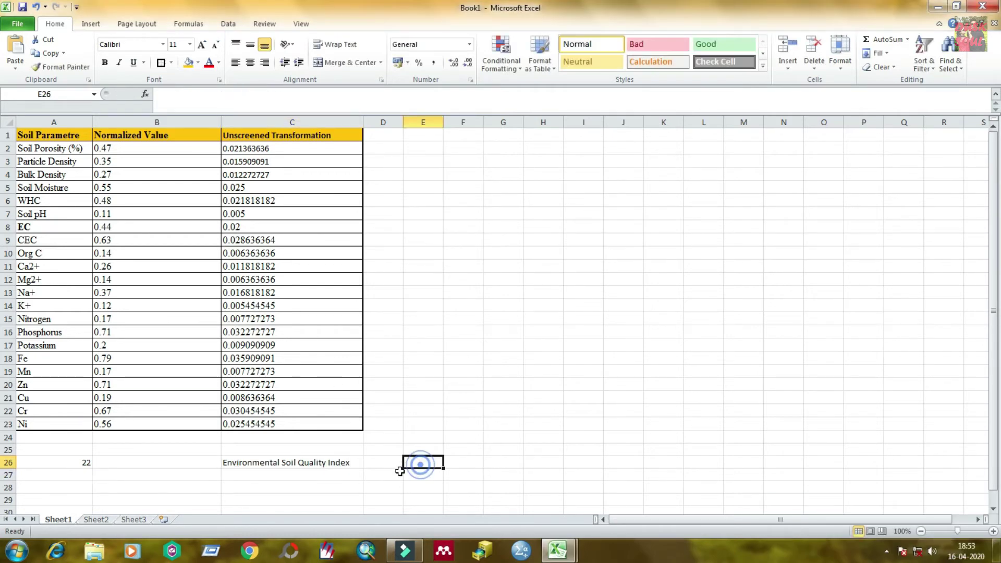
Step: Sum the unscreened transformation values C2:C23 in cell D26 with a SUM formula
{"action": "left_click", "coordinate": [383, 459]}
{"action": "type", "text": "="}
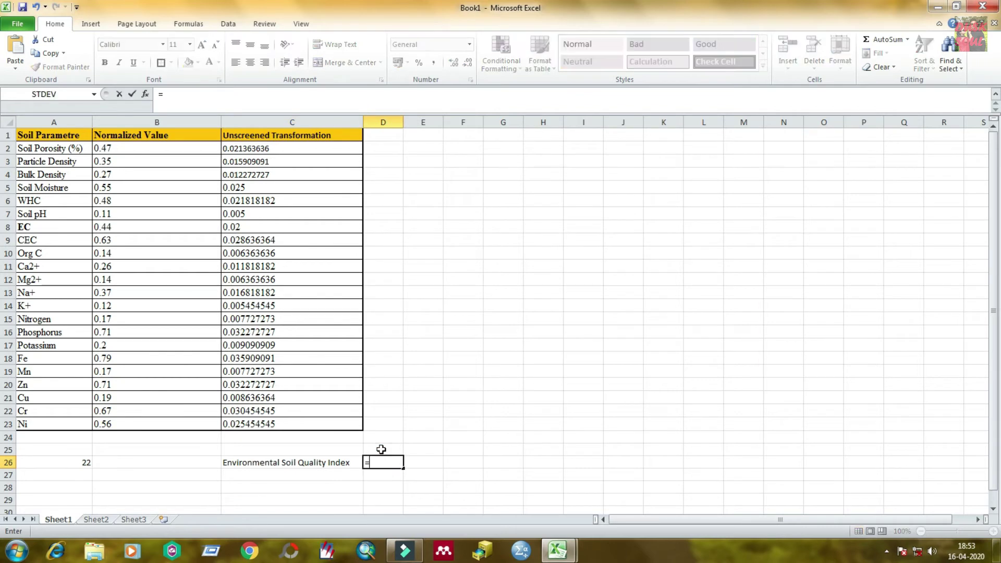
{"action": "type", "text": "su"}
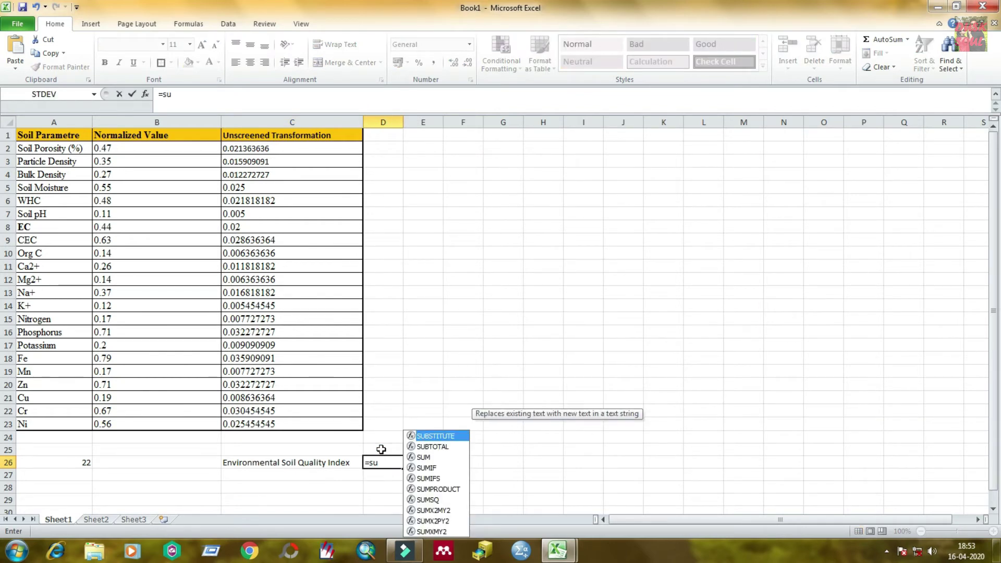
{"action": "type", "text": "m"}
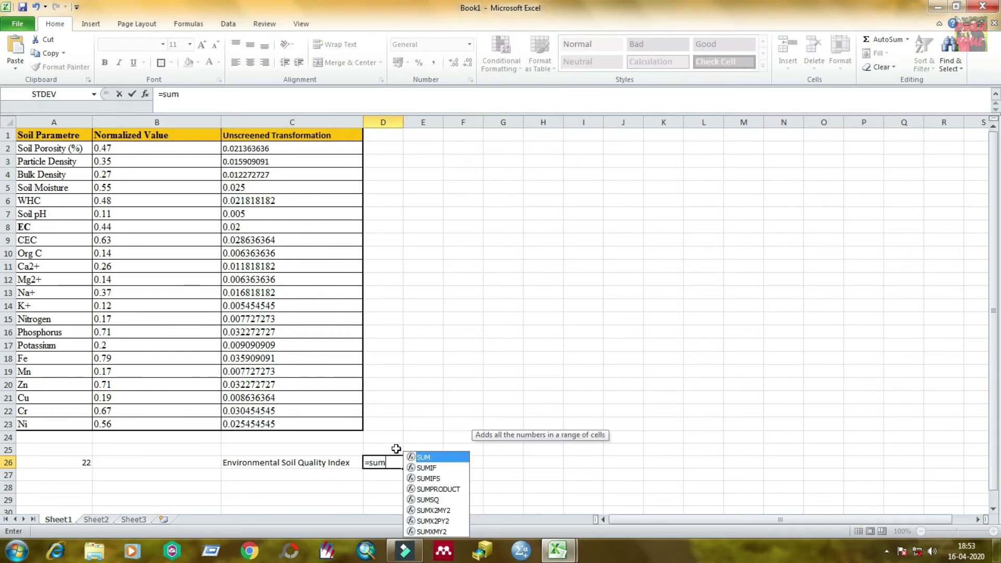
{"action": "double_click", "coordinate": [425, 457]}
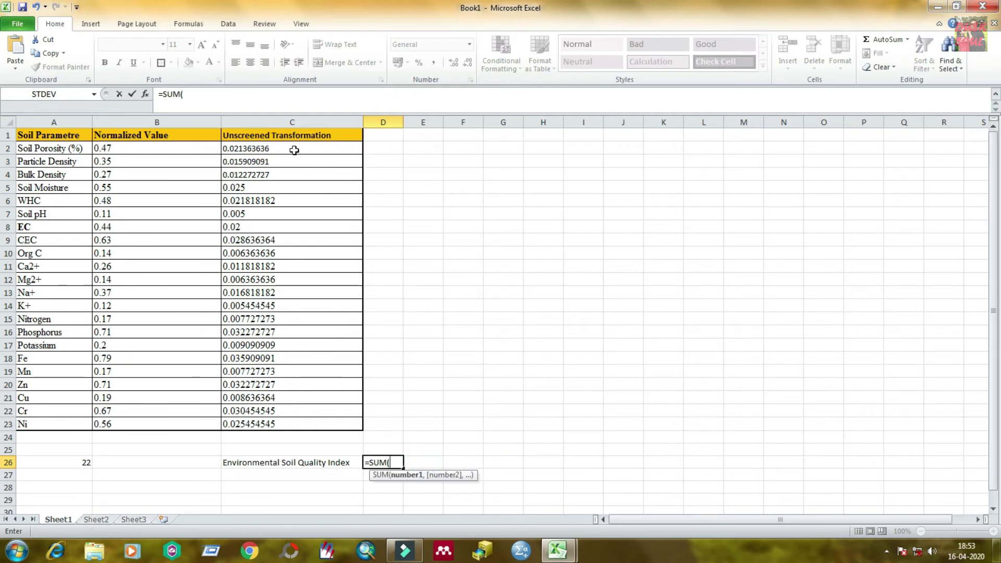
{"action": "left_click_drag", "start_coordinate": [294, 151], "coordinate": [293, 417]}
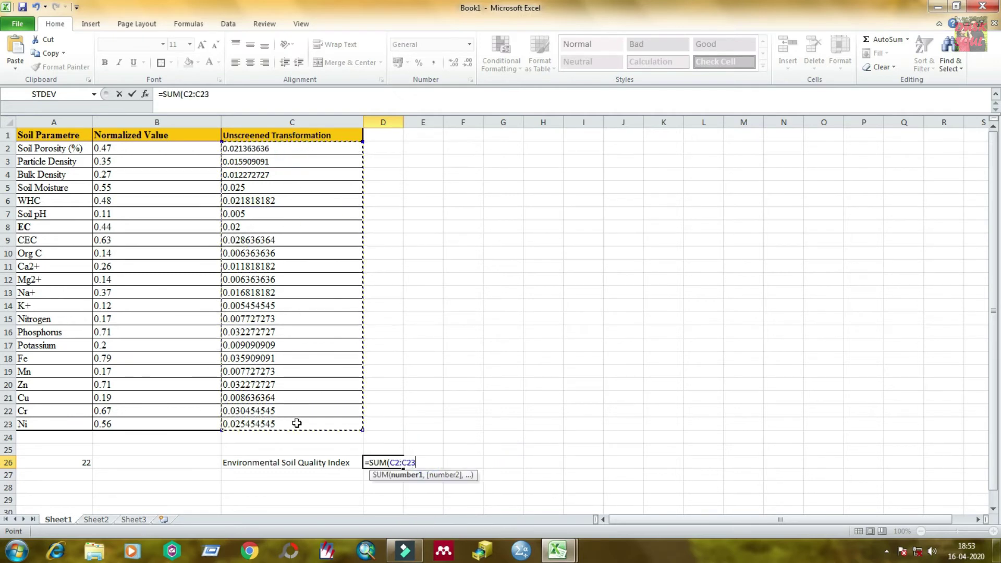
{"action": "key", "text": "Return"}
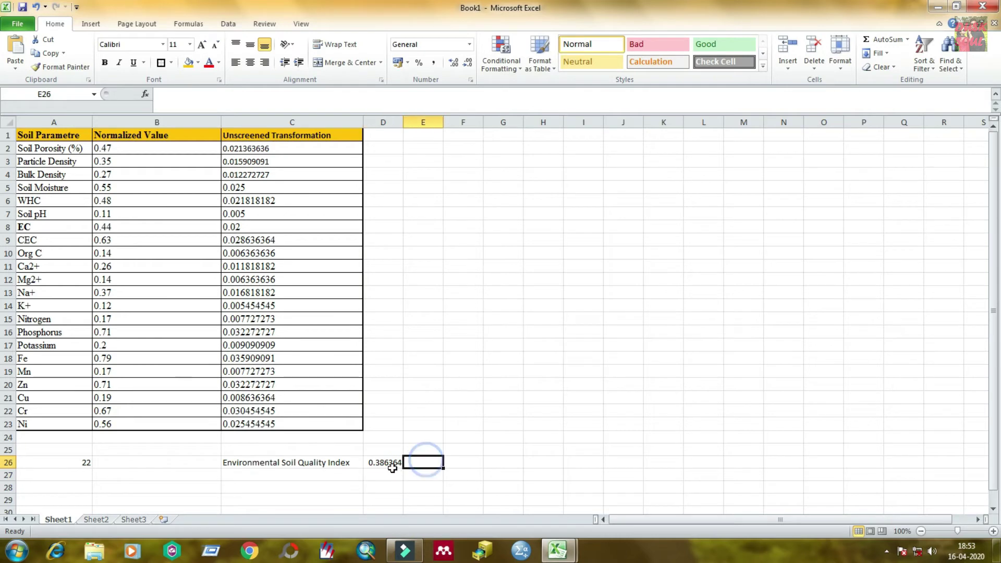
Step: Fill the Environmental Soil Quality Index label and value in C26:D26 with yellow
{"action": "left_click", "coordinate": [388, 463]}
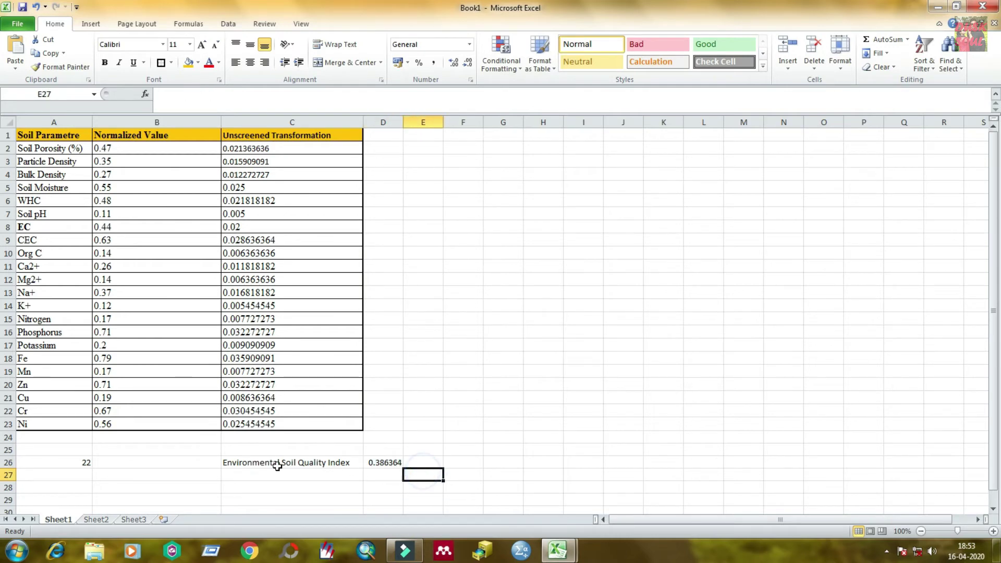
{"action": "left_click_drag", "start_coordinate": [275, 464], "coordinate": [395, 464]}
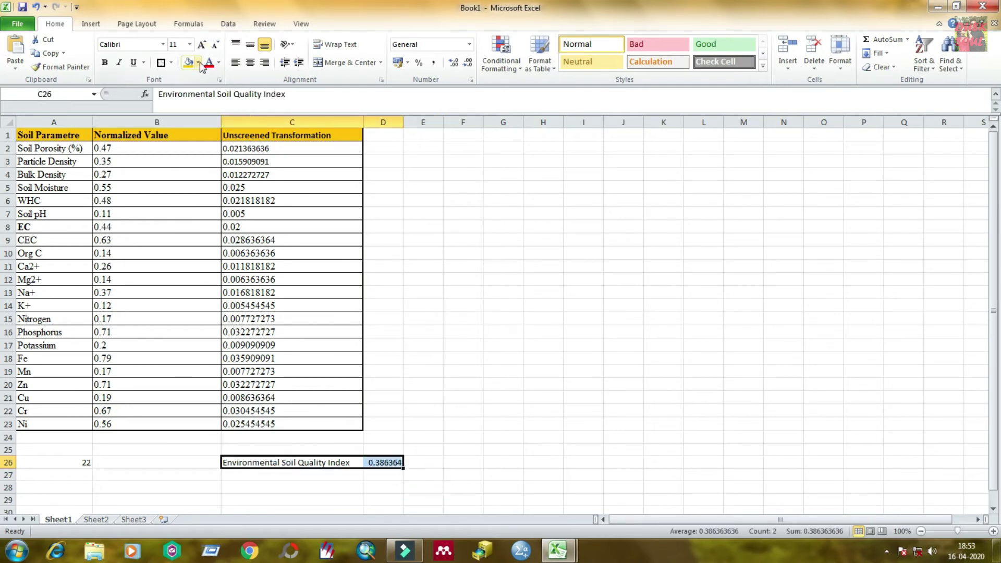
{"action": "left_click", "coordinate": [198, 62]}
{"action": "left_click", "coordinate": [217, 156]}
{"action": "left_click", "coordinate": [462, 462]}
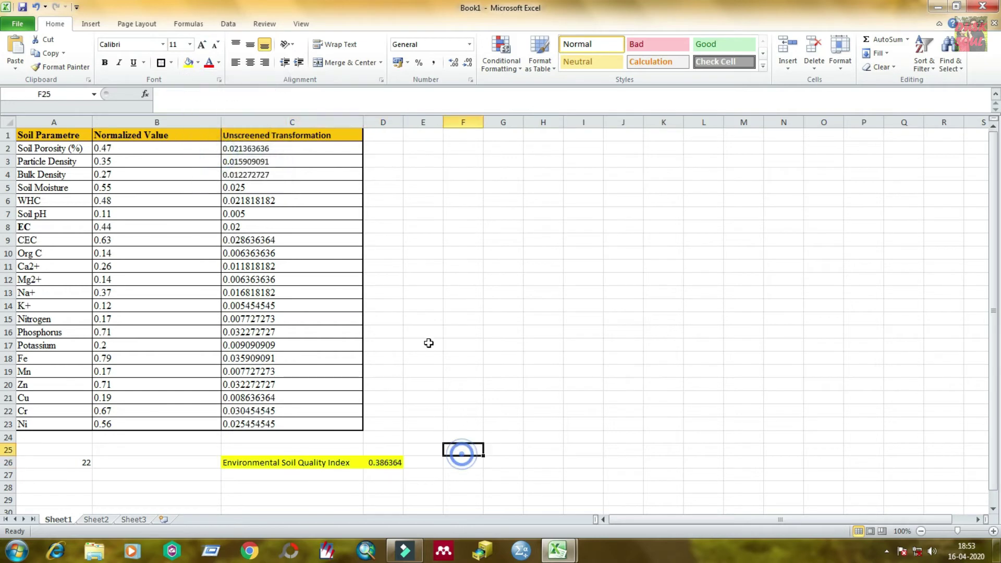
{"action": "left_click", "coordinate": [291, 463]}
{"action": "left_click", "coordinate": [311, 499]}
{"action": "left_click_drag", "start_coordinate": [284, 461], "coordinate": [386, 463]}
{"action": "left_click", "coordinate": [424, 463]}
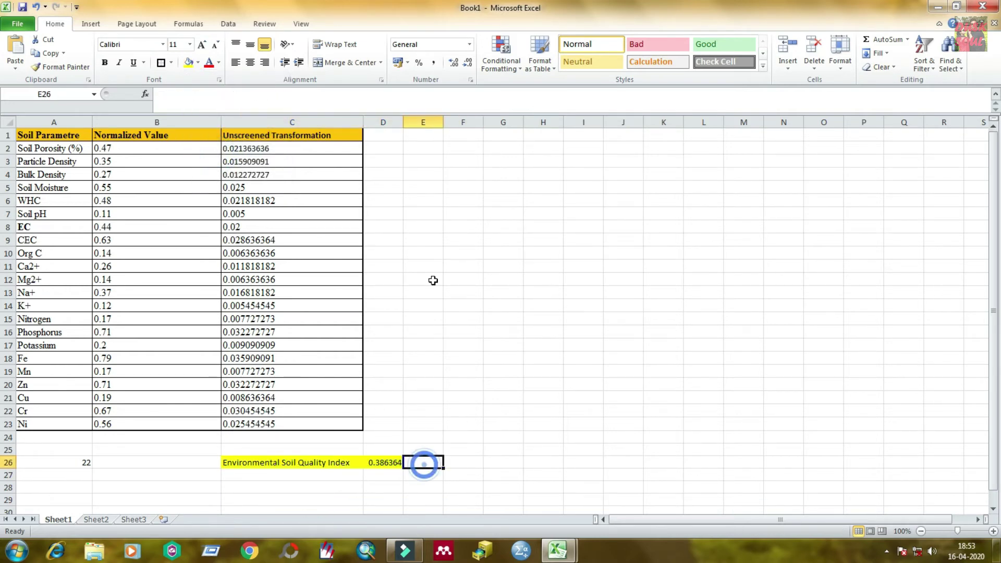
{"action": "left_click", "coordinate": [462, 237]}
{"action": "left_click", "coordinate": [50, 151]}
{"action": "left_click_drag", "start_coordinate": [50, 157], "coordinate": [50, 425]}
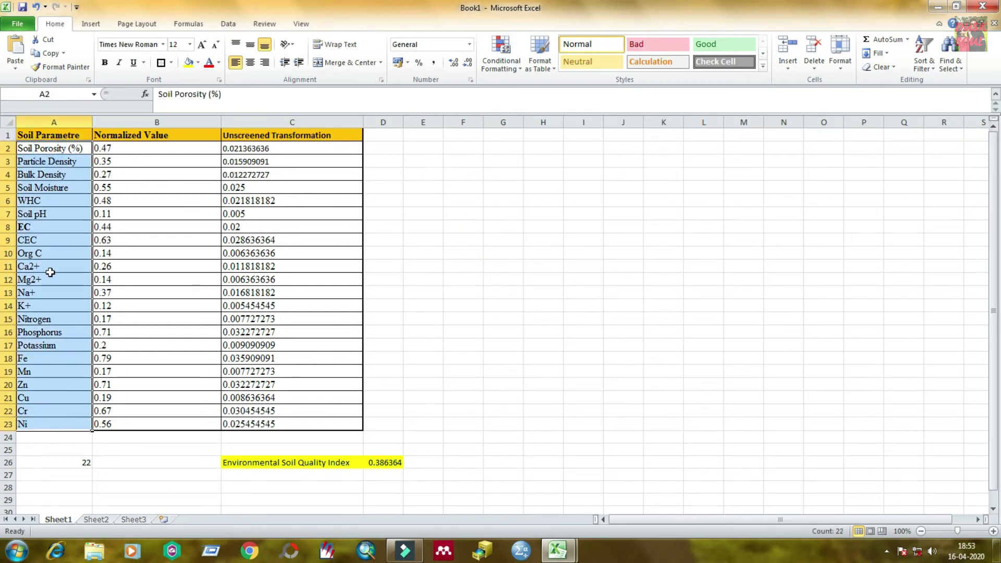
Step: Enter the group labels "Physical", "Chemical" and "Trace metal" in cells F5:F7 and widen column F to fit them
{"action": "left_click", "coordinate": [482, 187]}
{"action": "type", "text": "Ph"}
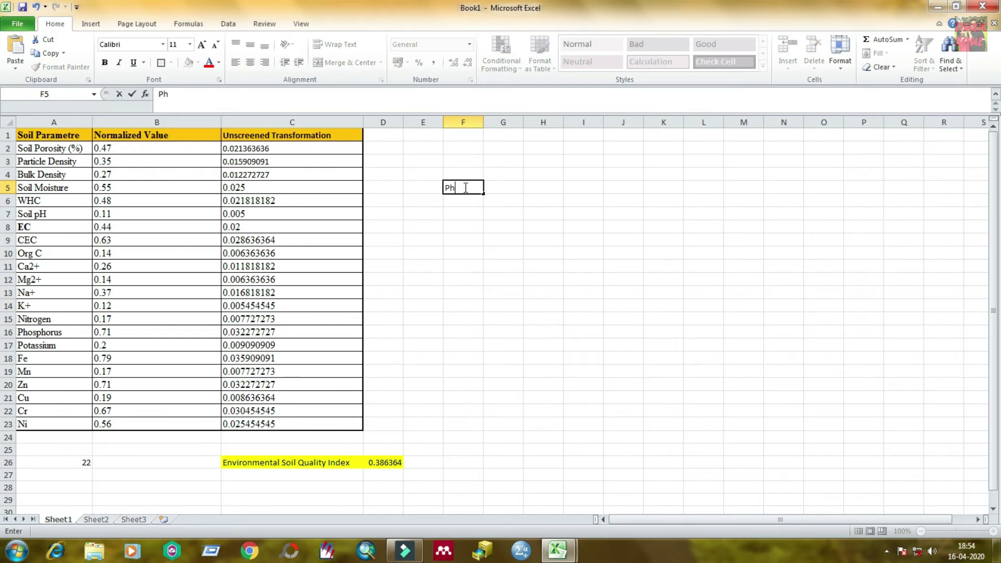
{"action": "type", "text": "ysical"}
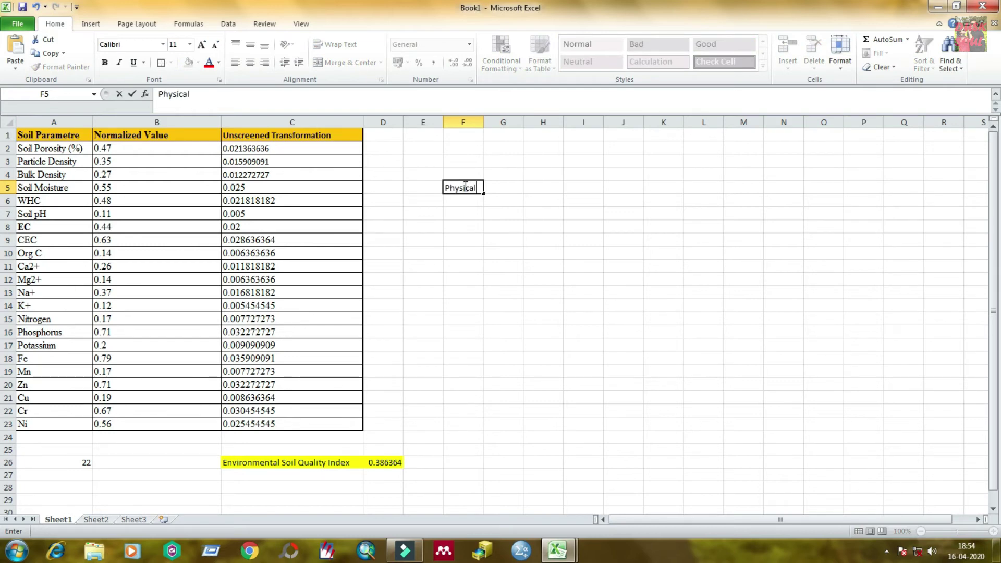
{"action": "left_click", "coordinate": [472, 205]}
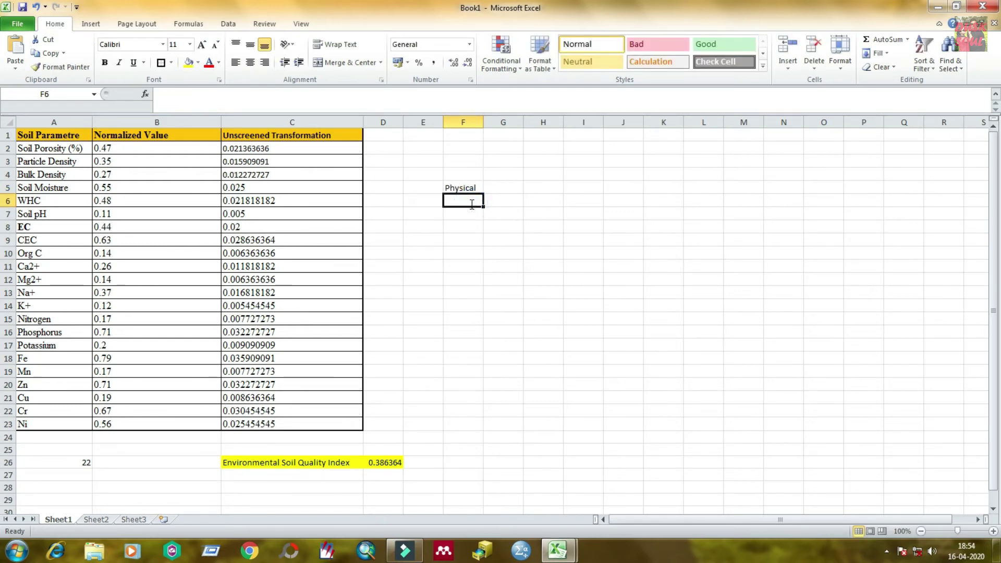
{"action": "type", "text": "Chemic"}
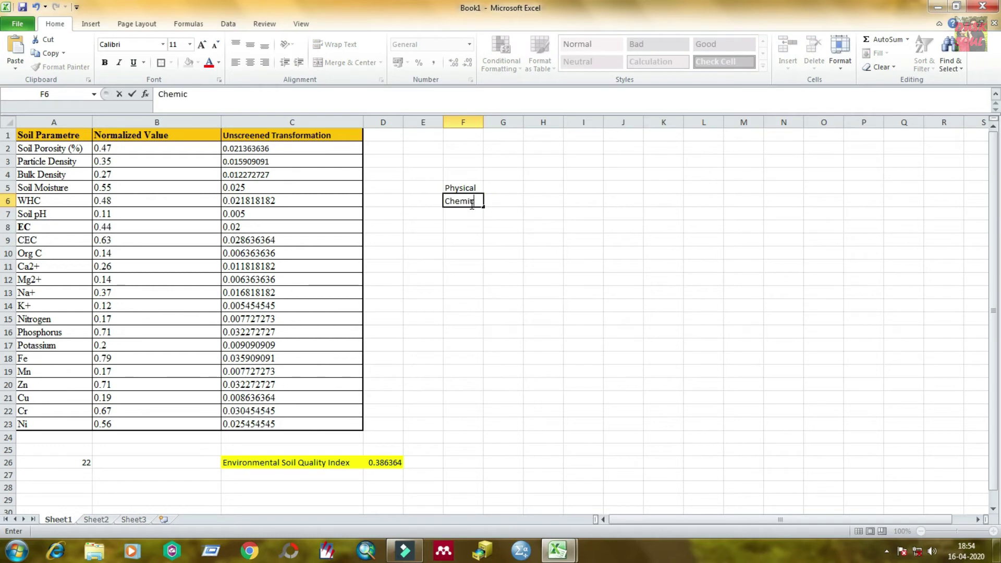
{"action": "type", "text": "al"}
{"action": "key", "text": "Return"}
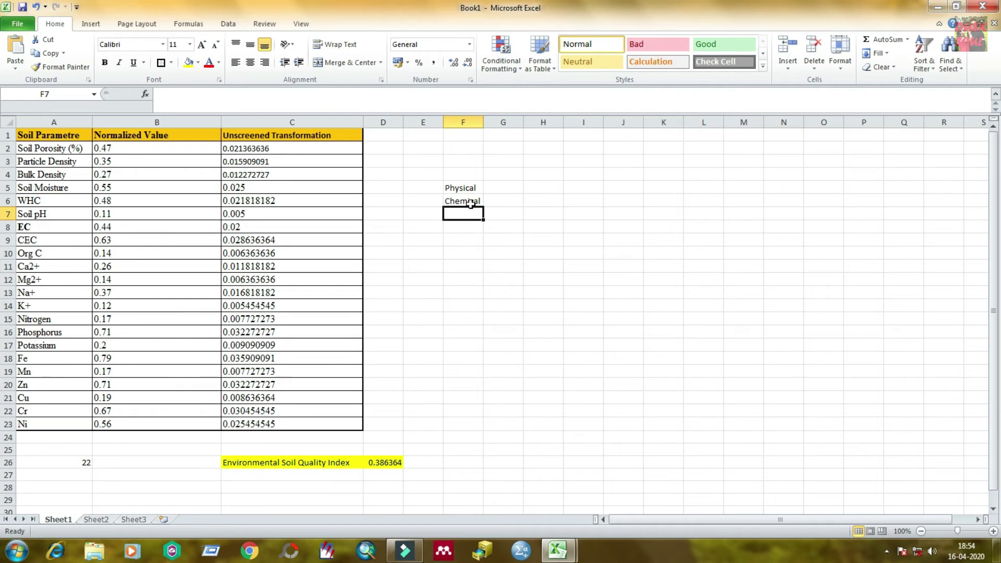
{"action": "type", "text": "Tra"}
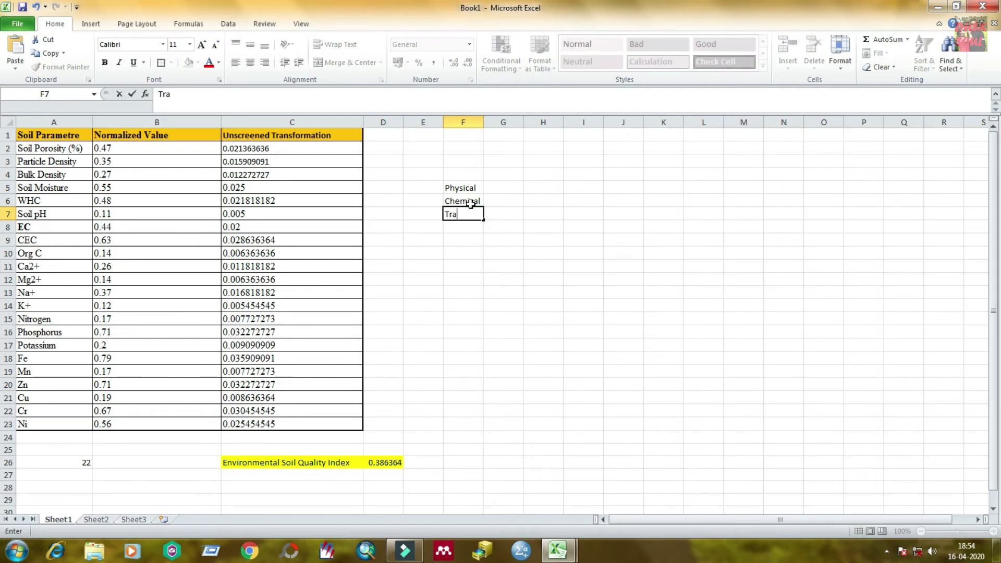
{"action": "type", "text": "ce metal"}
{"action": "left_click", "coordinate": [516, 290]}
{"action": "left_click_drag", "start_coordinate": [483, 122], "coordinate": [503, 122]}
{"action": "left_click", "coordinate": [513, 186]}
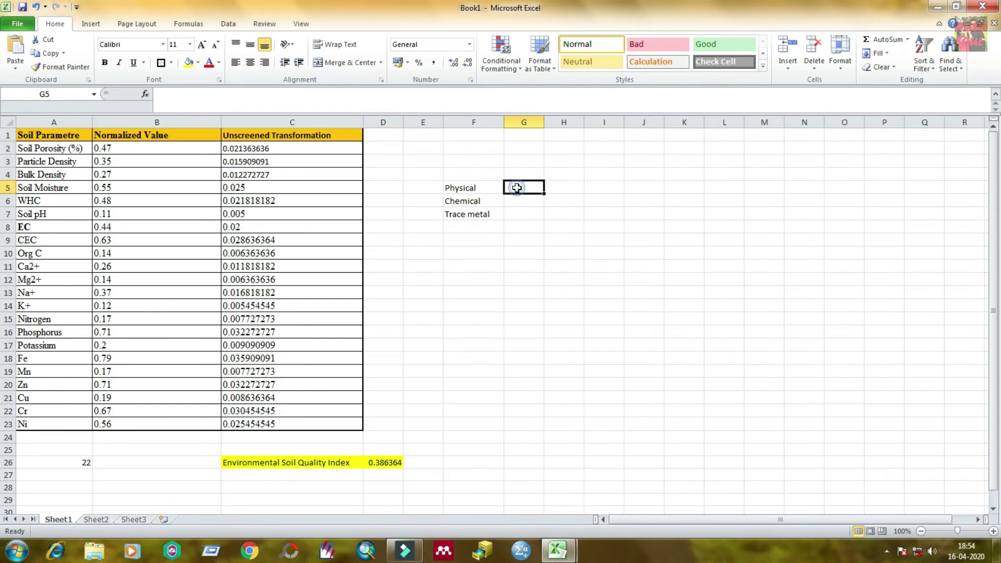
{"action": "type", "text": "="}
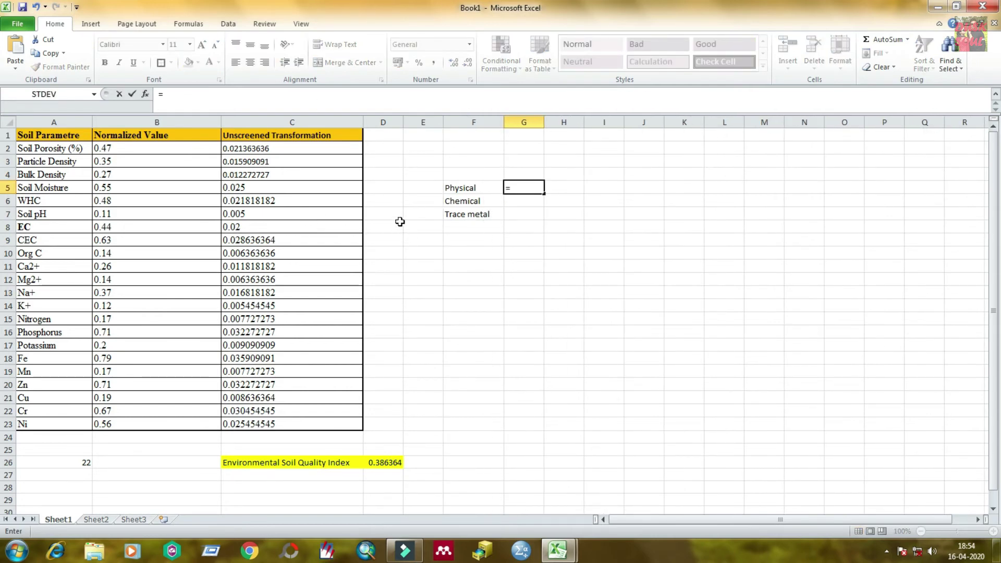
{"action": "type", "text": "sum"}
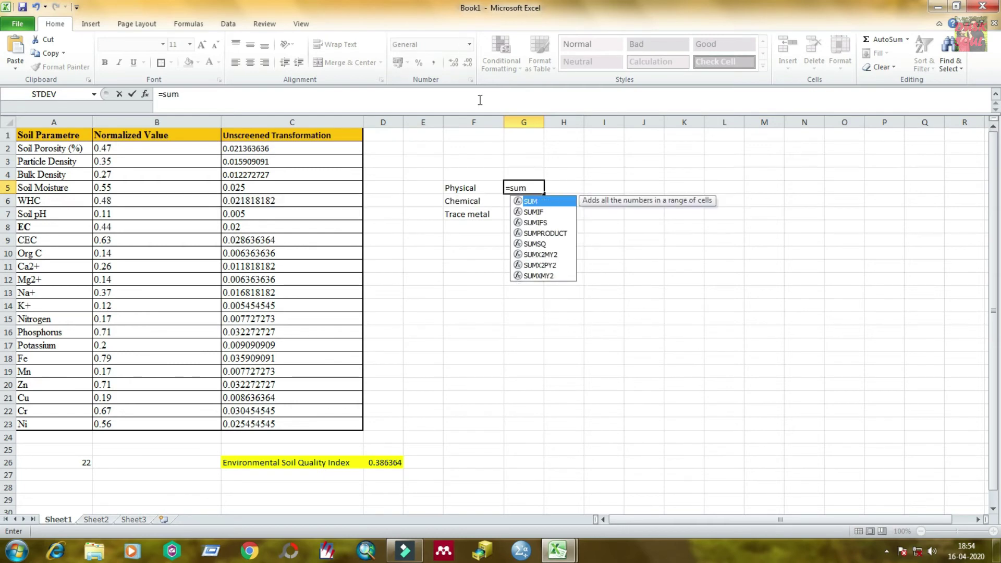
{"action": "double_click", "coordinate": [550, 200]}
{"action": "left_click_drag", "start_coordinate": [247, 149], "coordinate": [252, 215]}
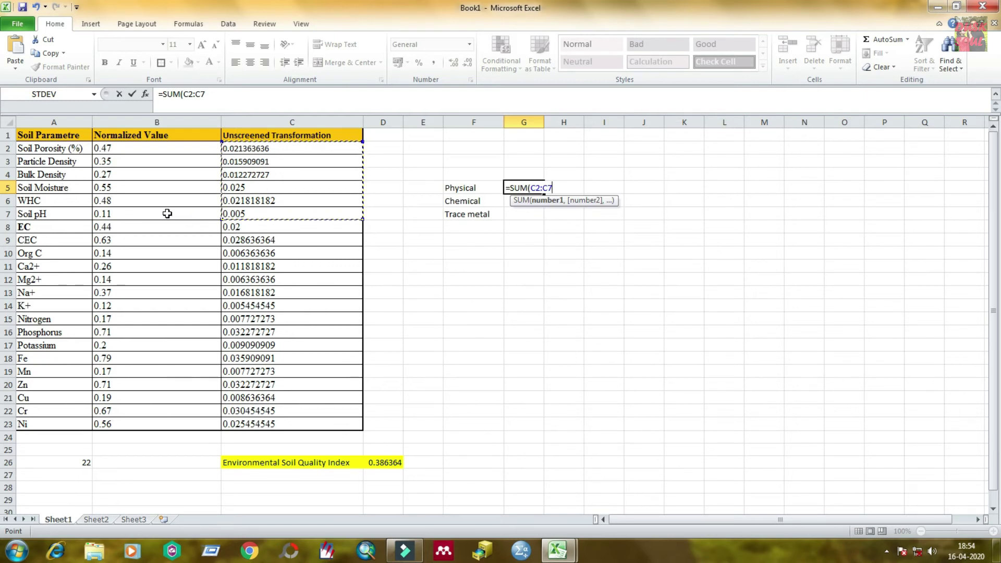
{"action": "left_click_drag", "start_coordinate": [263, 149], "coordinate": [262, 198]}
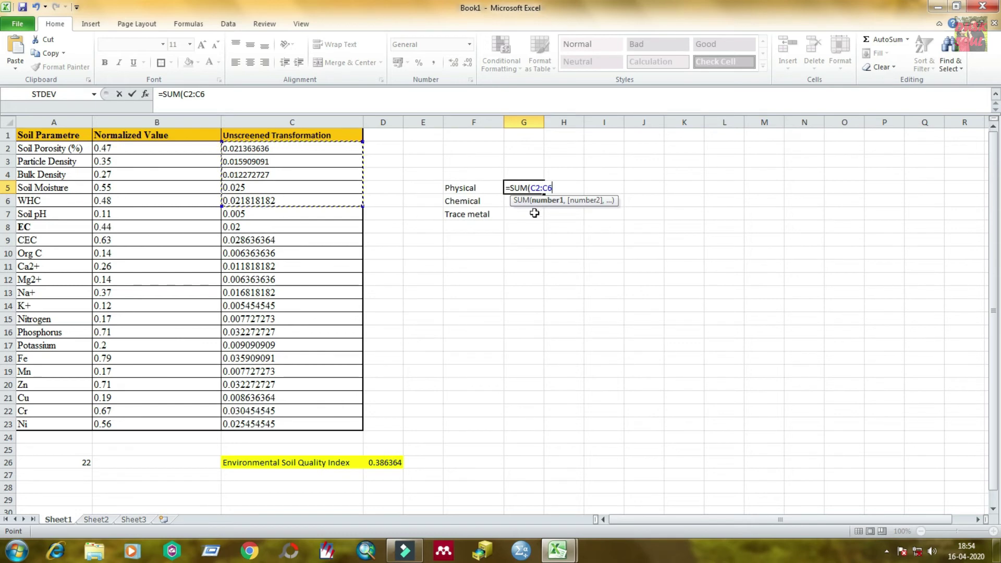
{"action": "key", "text": "Return"}
{"action": "double_click", "coordinate": [533, 187]}
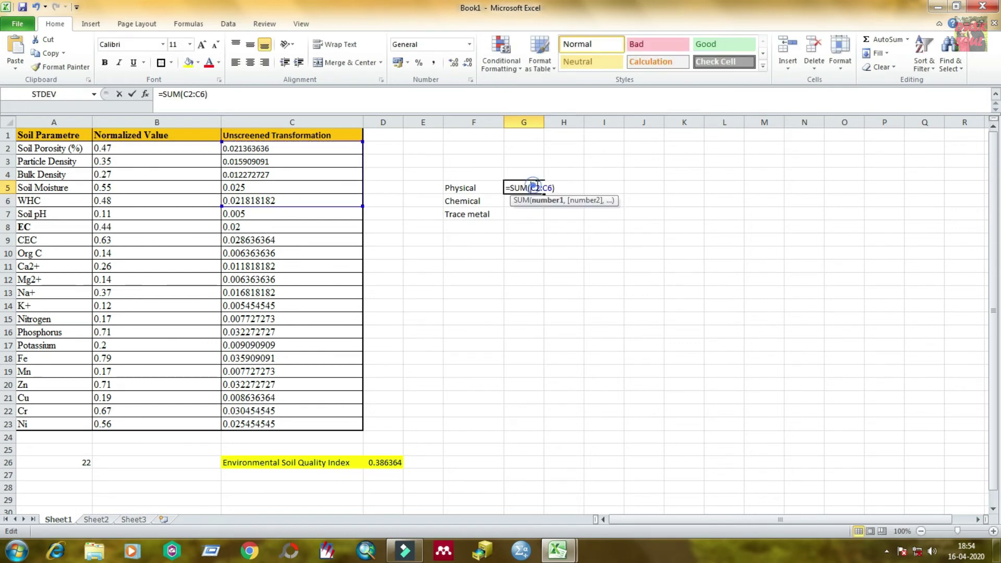
{"action": "left_click_drag", "start_coordinate": [552, 187], "coordinate": [487, 188]}
{"action": "key", "text": "BackSpace"}
{"action": "left_click", "coordinate": [566, 234]}
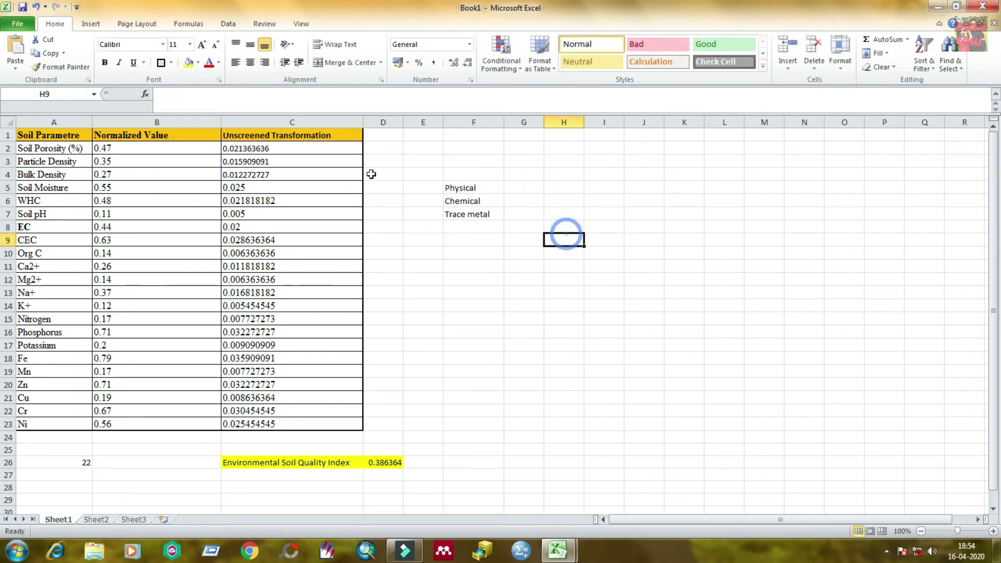
Step: Fill the physical parameter names from Soil Porosity (%) to WHC in A2:A6 with yellow
{"action": "left_click_drag", "start_coordinate": [70, 152], "coordinate": [66, 196]}
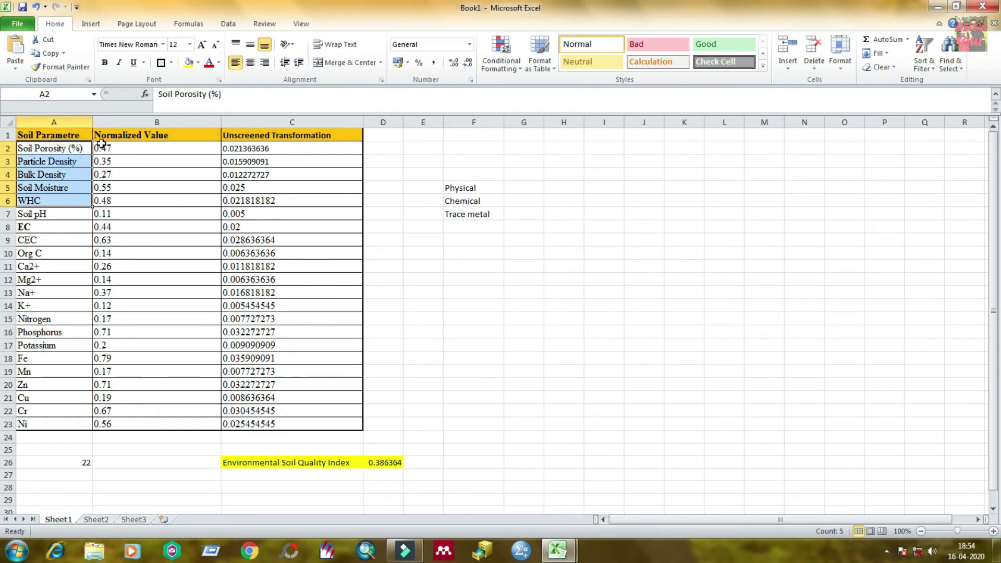
{"action": "left_click", "coordinate": [189, 62]}
{"action": "left_click", "coordinate": [105, 291]}
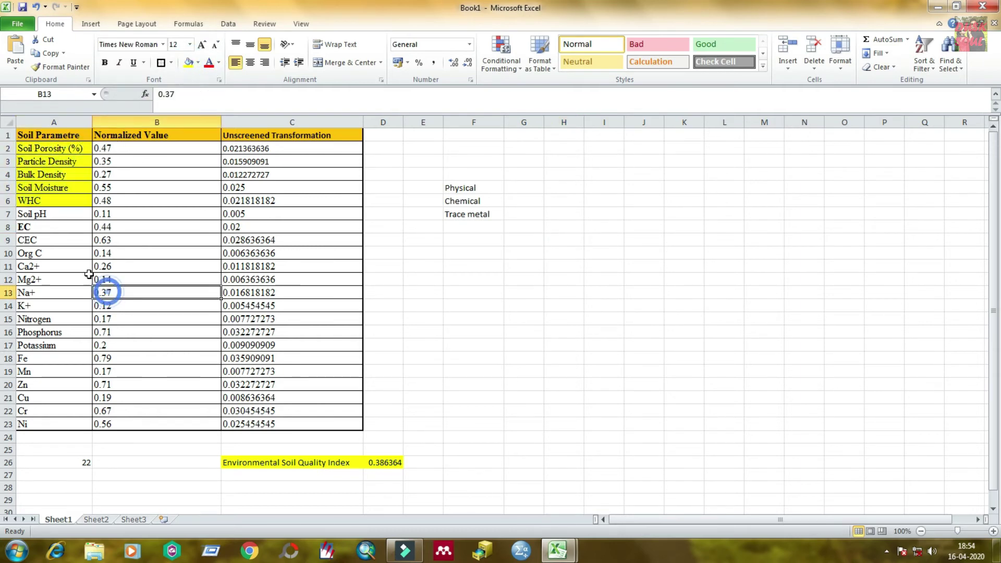
Step: Fill the chemical parameter names from Soil pH to Potassium in A7:A17 with light blue
{"action": "left_click_drag", "start_coordinate": [50, 214], "coordinate": [56, 345]}
{"action": "left_click", "coordinate": [199, 63]}
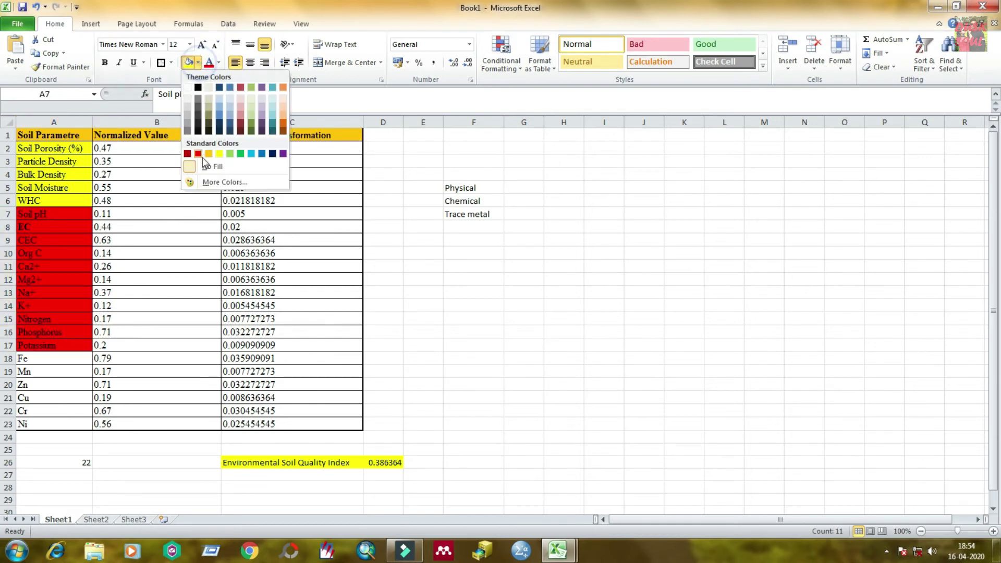
{"action": "left_click", "coordinate": [249, 152]}
Step: Fill the trace metal names from Fe to Ni in A18:A23 with orange
{"action": "left_click", "coordinate": [49, 402]}
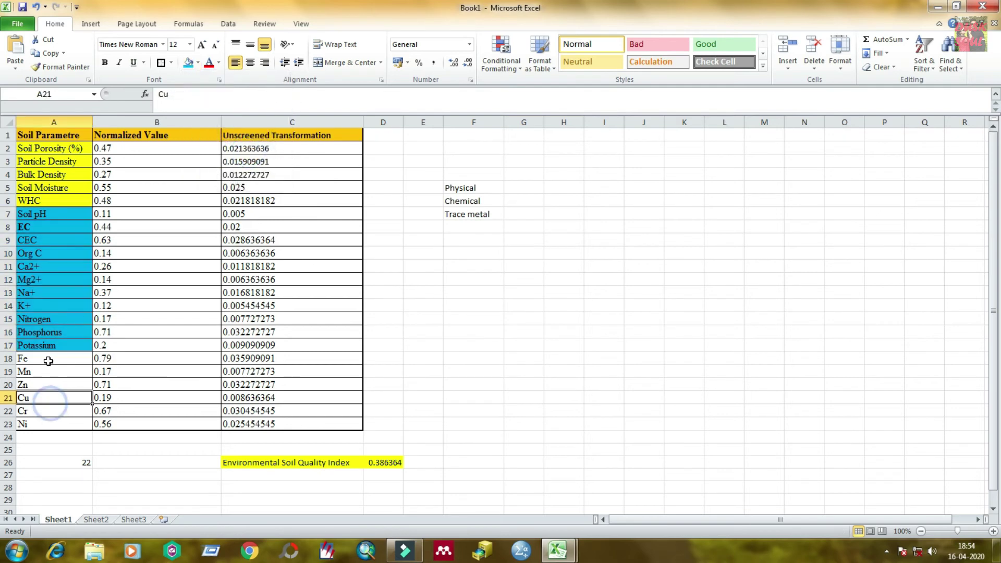
{"action": "left_click_drag", "start_coordinate": [49, 358], "coordinate": [58, 422]}
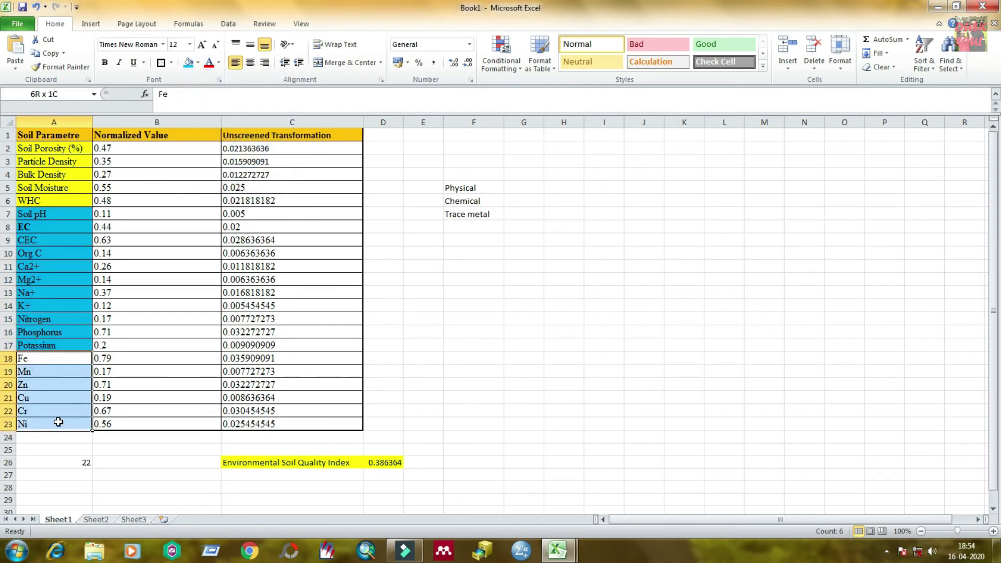
{"action": "left_click", "coordinate": [200, 63]}
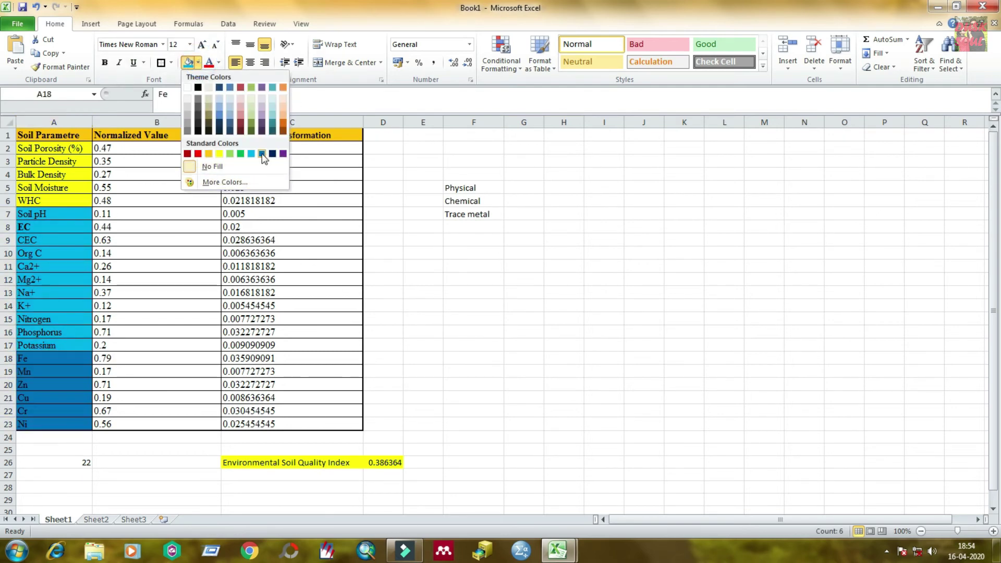
{"action": "left_click", "coordinate": [209, 155]}
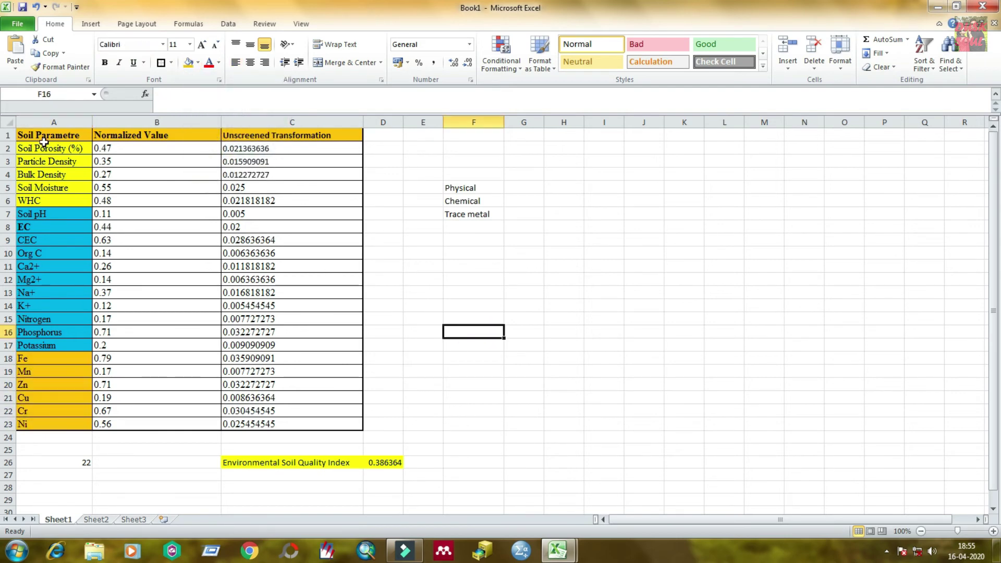
Step: Review which coloured soil parameters in column A belong to the Physical, Chemical and Trace metal groups
{"action": "left_click_drag", "start_coordinate": [46, 147], "coordinate": [57, 200]}
{"action": "left_click_drag", "start_coordinate": [56, 215], "coordinate": [61, 346]}
{"action": "left_click", "coordinate": [199, 282]}
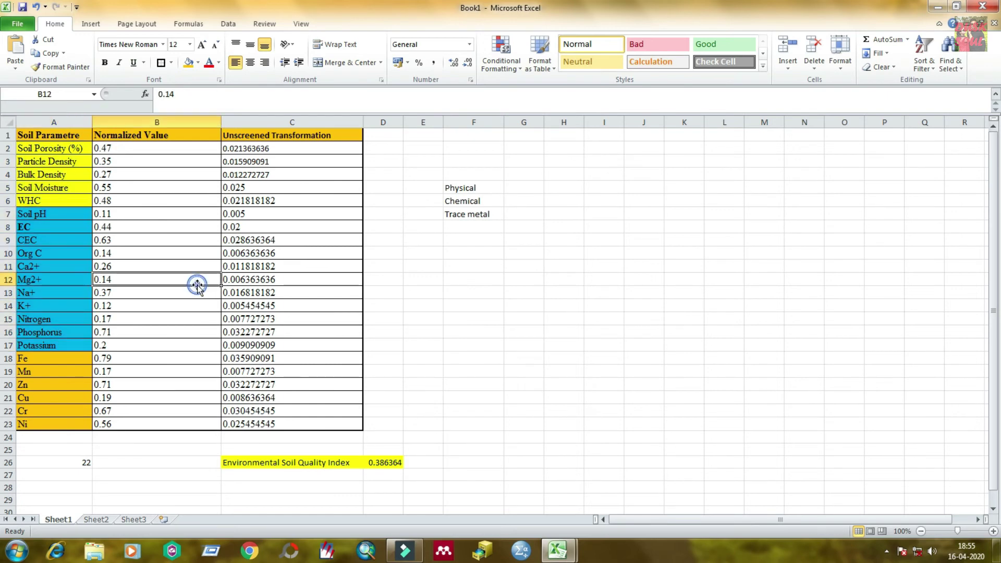
{"action": "left_click", "coordinate": [473, 189]}
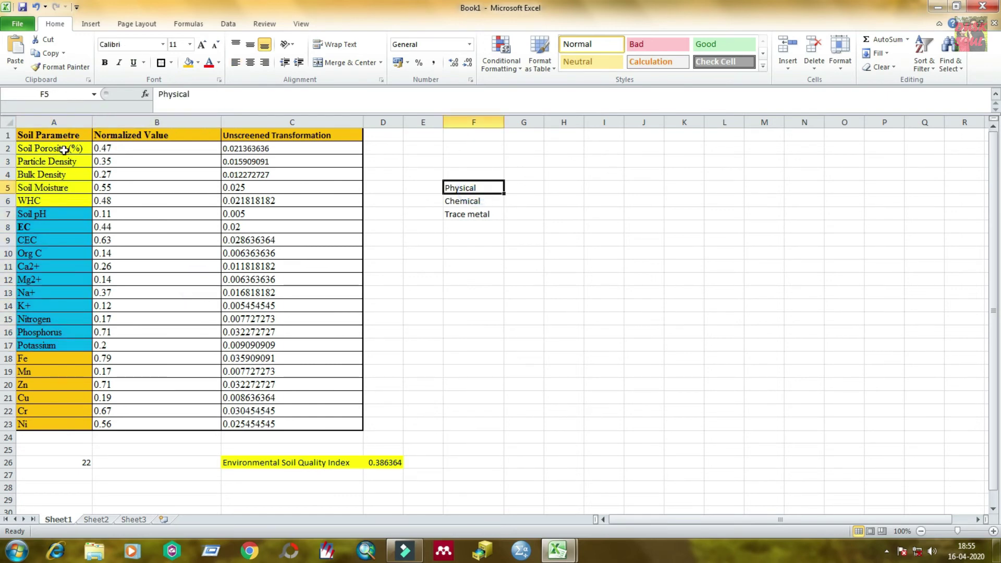
{"action": "left_click_drag", "start_coordinate": [63, 149], "coordinate": [60, 199]}
{"action": "left_click", "coordinate": [73, 265]}
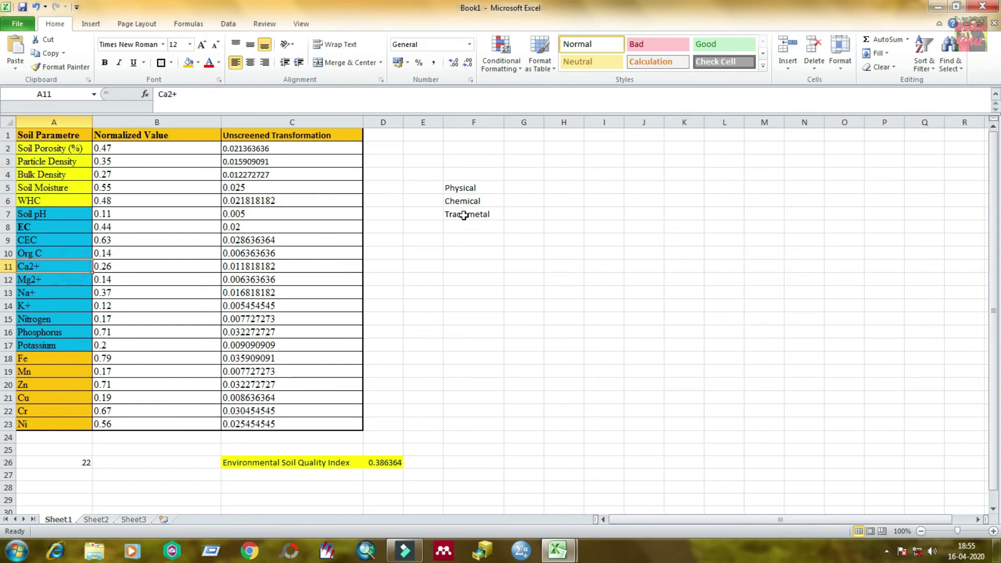
{"action": "left_click", "coordinate": [464, 202]}
{"action": "left_click_drag", "start_coordinate": [68, 214], "coordinate": [74, 423]}
{"action": "left_click", "coordinate": [472, 214]}
{"action": "left_click", "coordinate": [422, 332]}
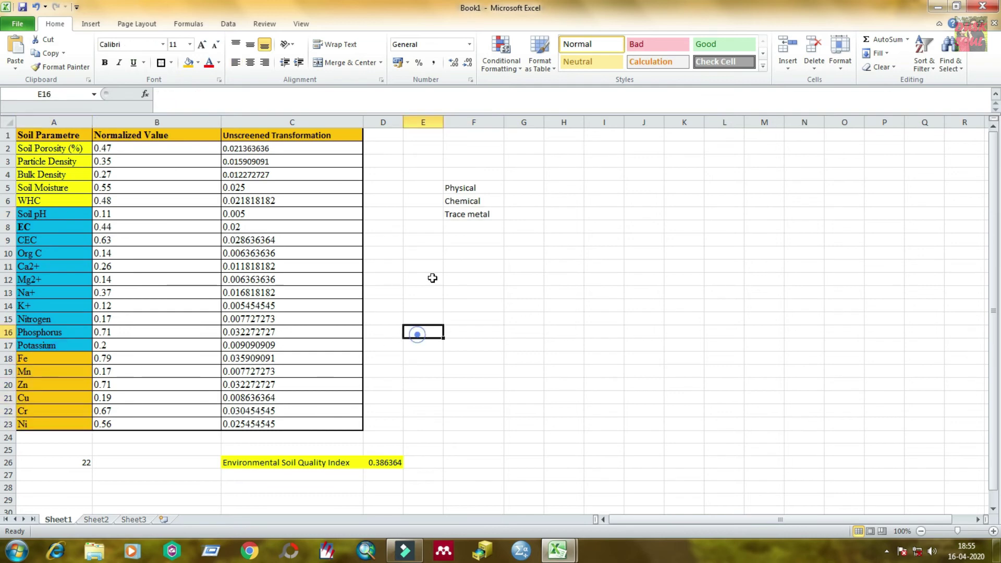
Step: Sum the physical parameters' unscreened transformation values C2:C6 in cell G5 with a SUM formula
{"action": "left_click", "coordinate": [522, 185]}
{"action": "type", "text": "=sum"}
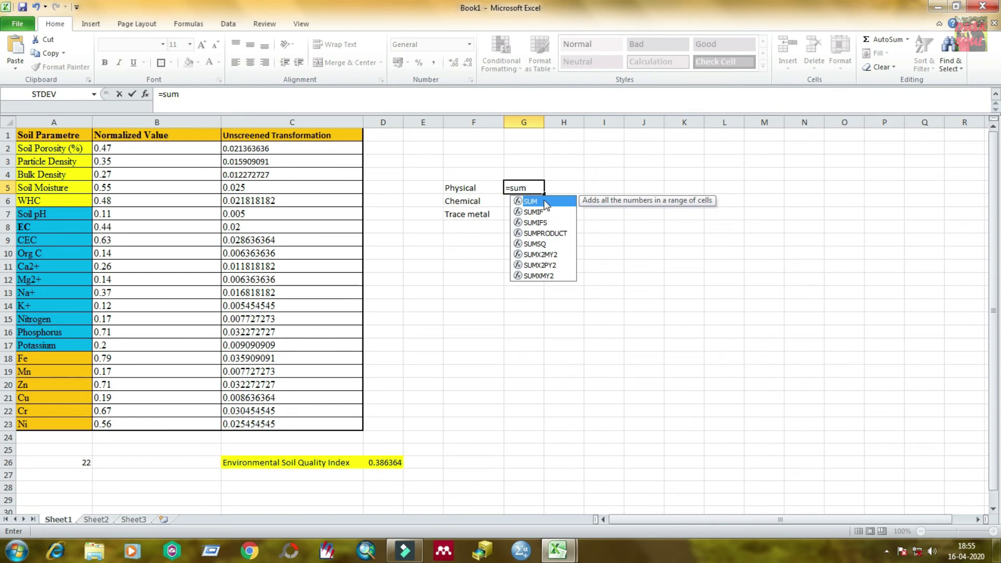
{"action": "double_click", "coordinate": [543, 201]}
{"action": "left_click_drag", "start_coordinate": [240, 149], "coordinate": [252, 195]}
{"action": "key", "text": "Return"}
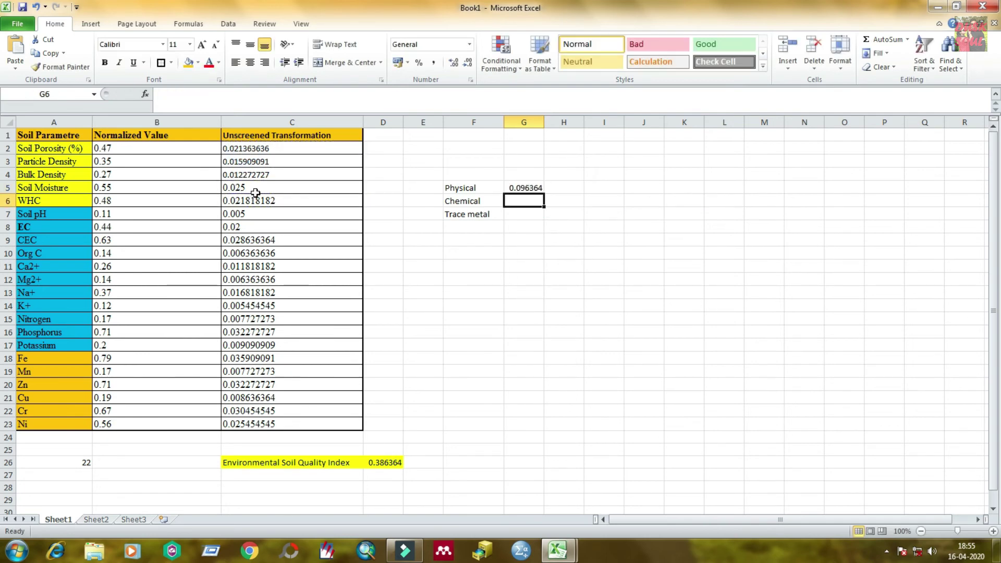
{"action": "left_click", "coordinate": [457, 294]}
{"action": "left_click", "coordinate": [533, 189]}
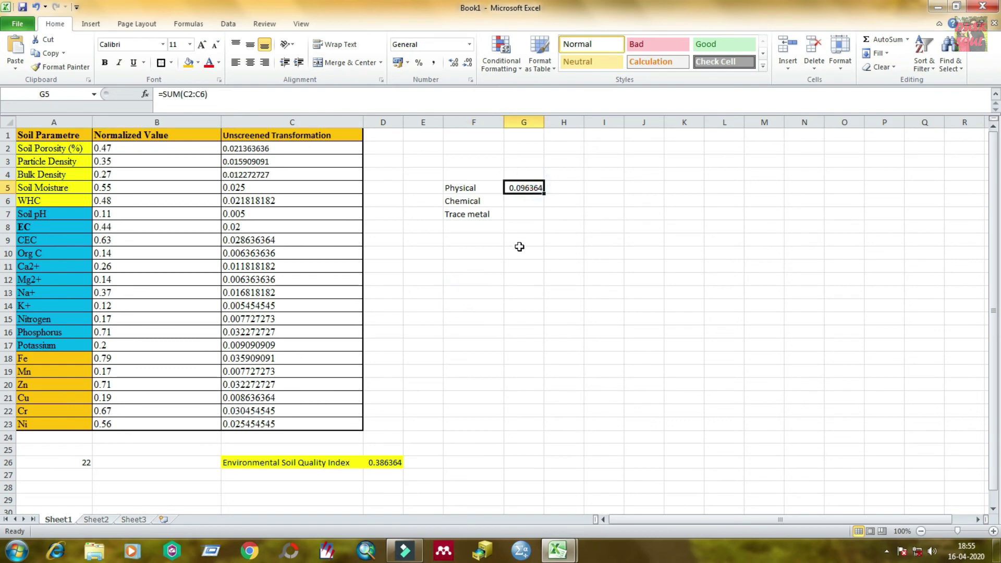
{"action": "left_click", "coordinate": [518, 250]}
Step: Sum the chemical parameters' unscreened transformation values C7:C17 in cell G6 with a SUM formula
{"action": "left_click", "coordinate": [520, 201]}
{"action": "type", "text": "="}
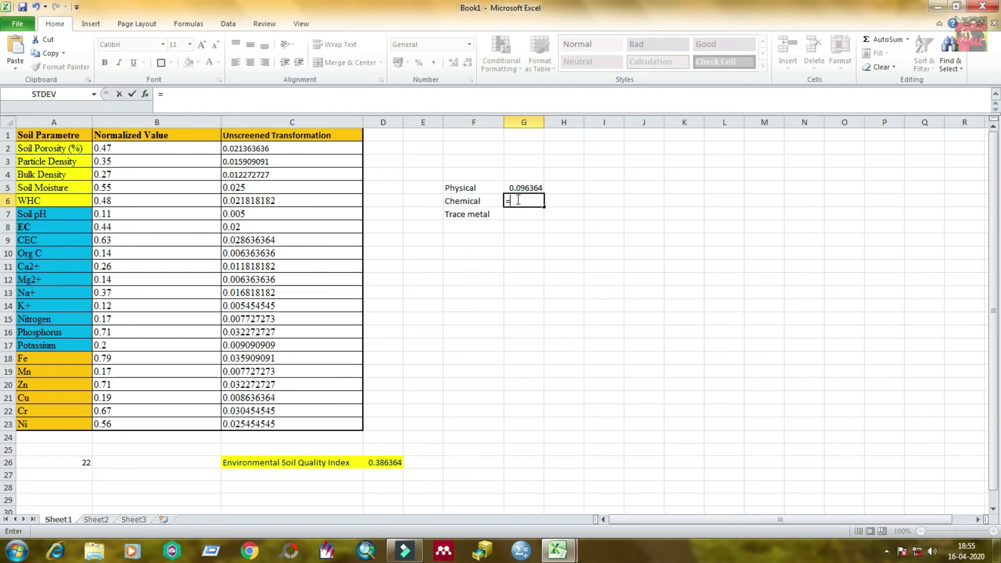
{"action": "type", "text": "sum"}
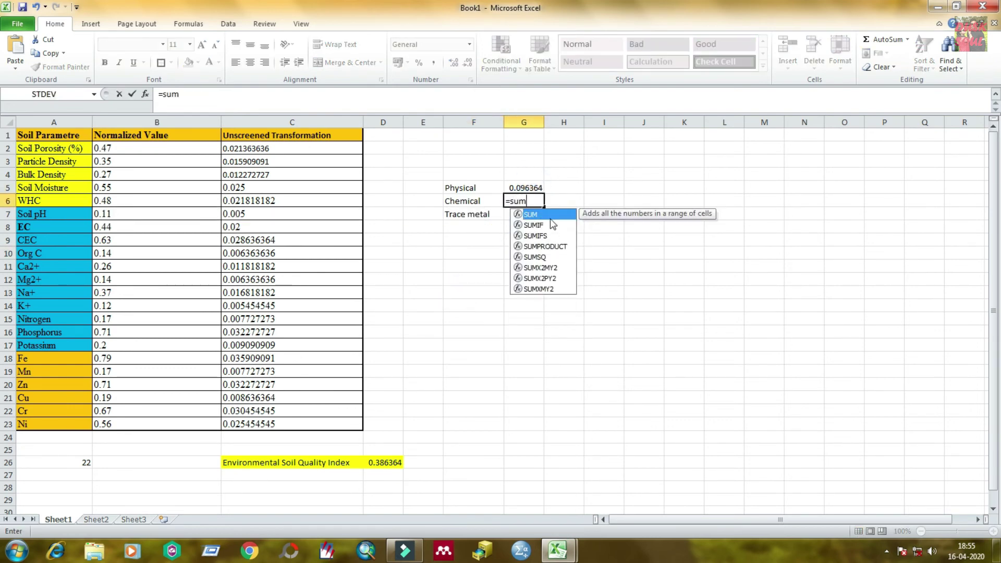
{"action": "double_click", "coordinate": [542, 216]}
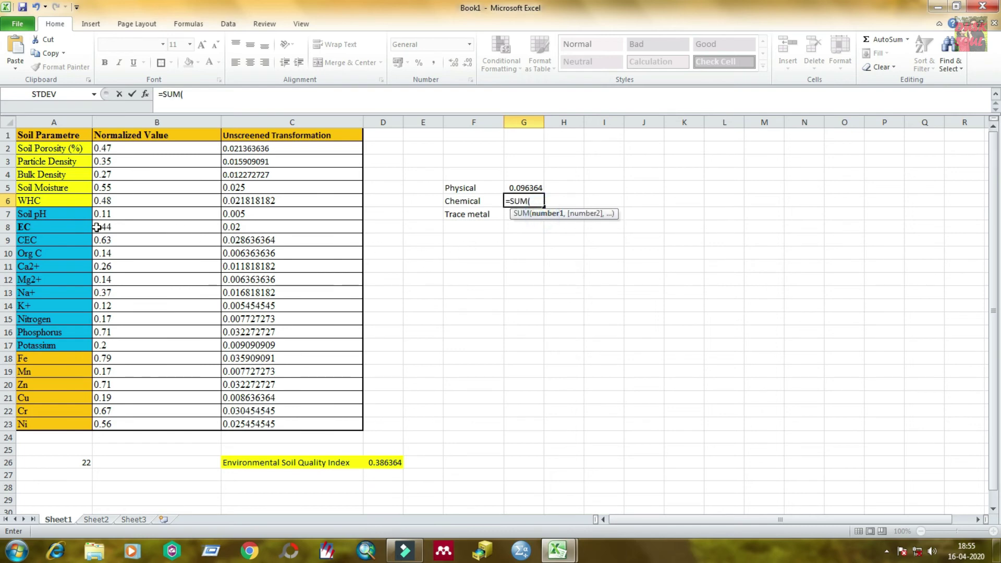
{"action": "left_click_drag", "start_coordinate": [241, 215], "coordinate": [236, 346]}
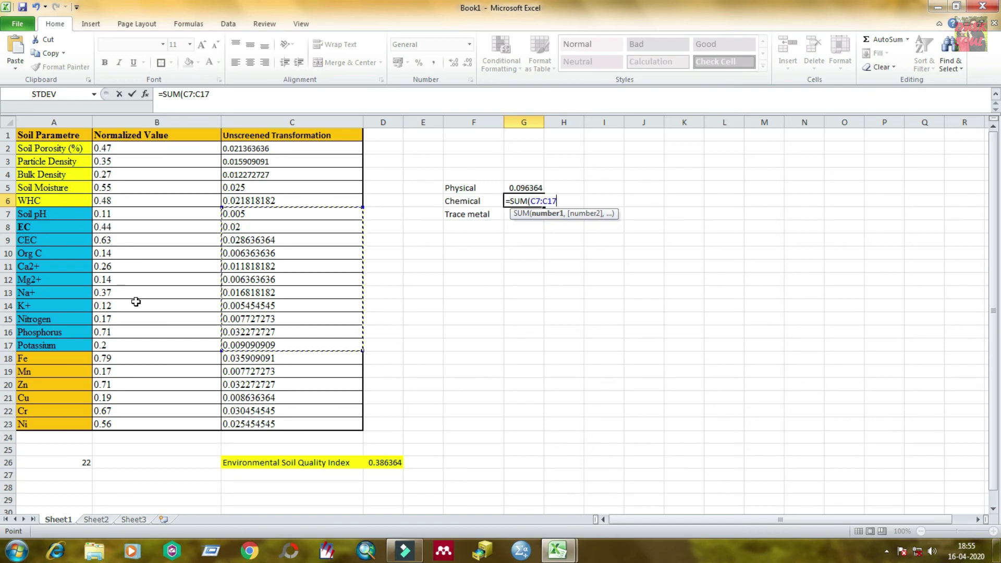
{"action": "key", "text": "Return"}
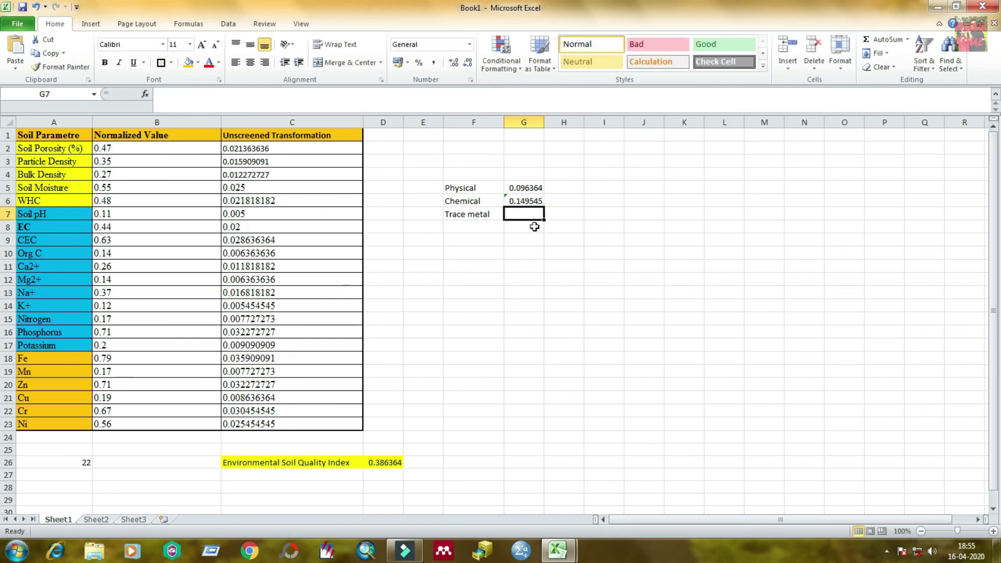
{"action": "left_click", "coordinate": [523, 249]}
{"action": "left_click", "coordinate": [526, 198]}
Step: Sum the trace metals' unscreened transformation values C18:C23 in cell G7 with a SUM formula
{"action": "left_click", "coordinate": [522, 213]}
{"action": "type", "text": "=sum"}
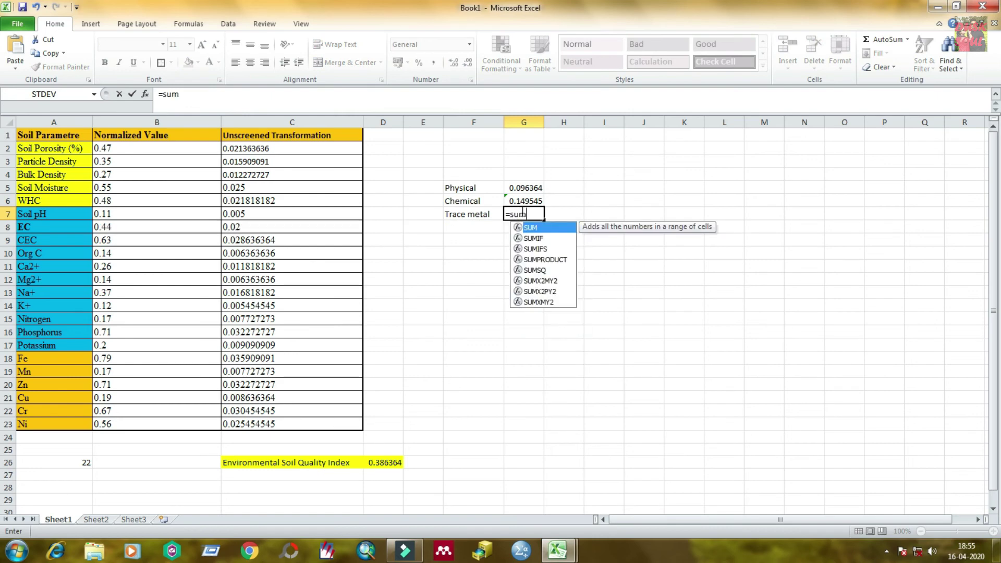
{"action": "double_click", "coordinate": [530, 228]}
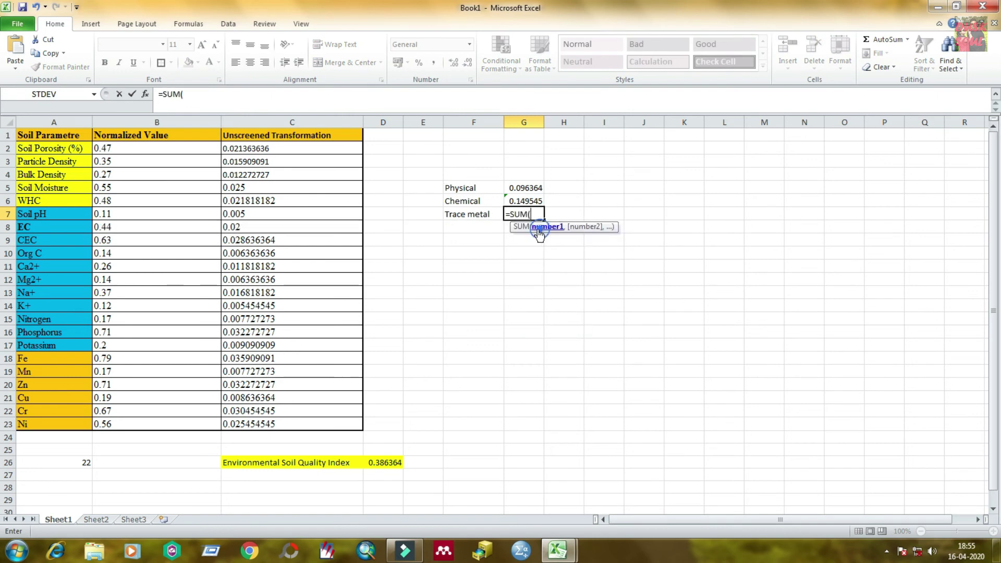
{"action": "left_click_drag", "start_coordinate": [255, 359], "coordinate": [262, 422]}
{"action": "key", "text": "Return"}
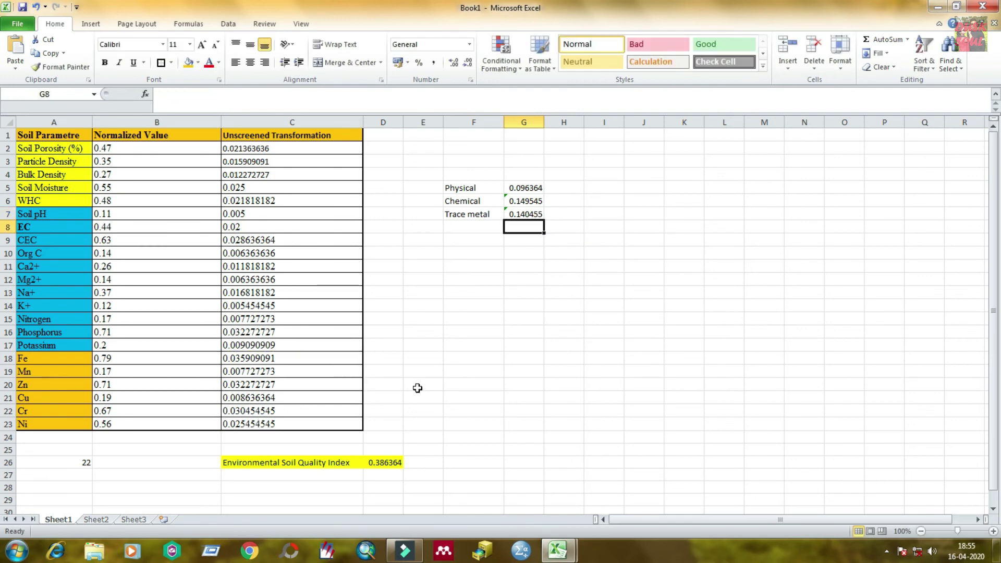
Step: Add up the physical, chemical and trace metal sums G5:G7 in cell G10 with a SUM formula
{"action": "left_click_drag", "start_coordinate": [524, 187], "coordinate": [529, 214]}
{"action": "left_click", "coordinate": [531, 252]}
{"action": "left_click", "coordinate": [392, 462]}
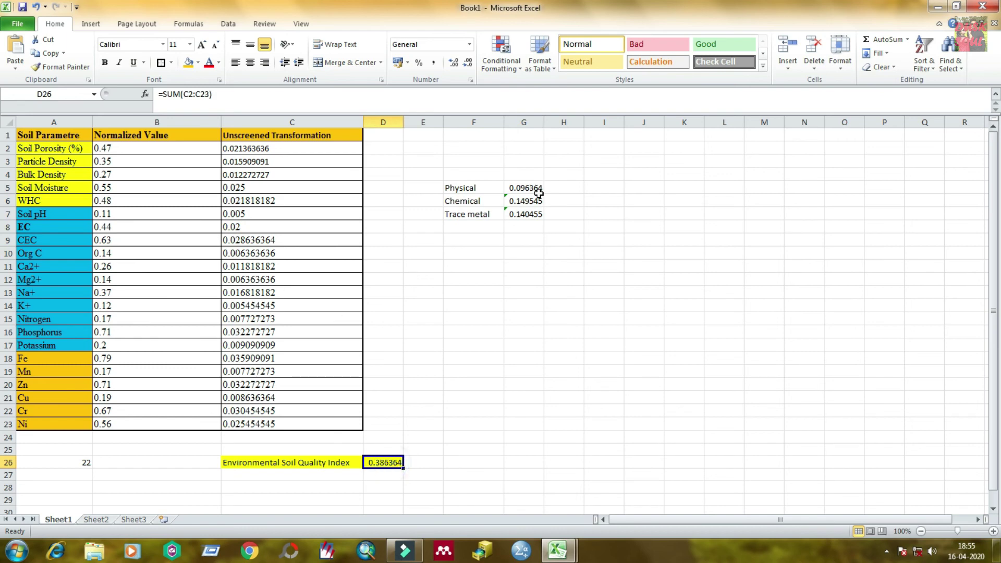
{"action": "left_click", "coordinate": [516, 255]}
{"action": "type", "text": "=sum"}
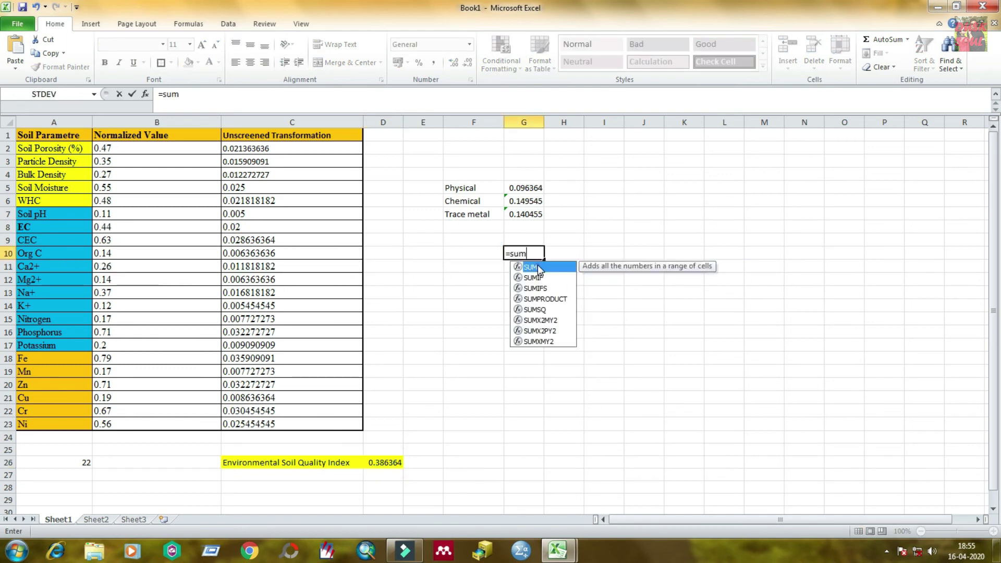
{"action": "double_click", "coordinate": [537, 268]}
{"action": "left_click_drag", "start_coordinate": [526, 187], "coordinate": [525, 213]}
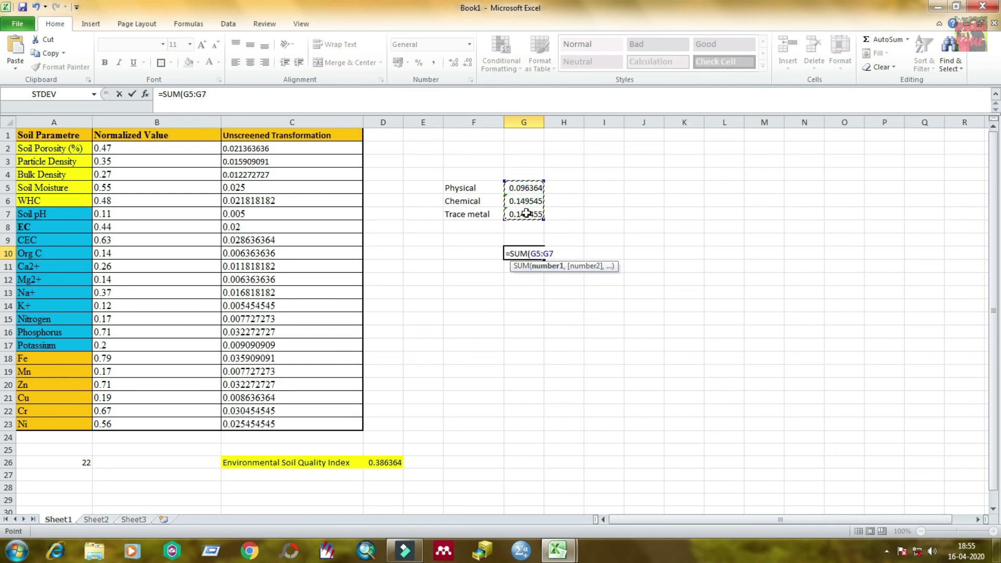
{"action": "key", "text": "Return"}
{"action": "left_click", "coordinate": [550, 302]}
{"action": "left_click", "coordinate": [524, 254]}
{"action": "left_click", "coordinate": [518, 357]}
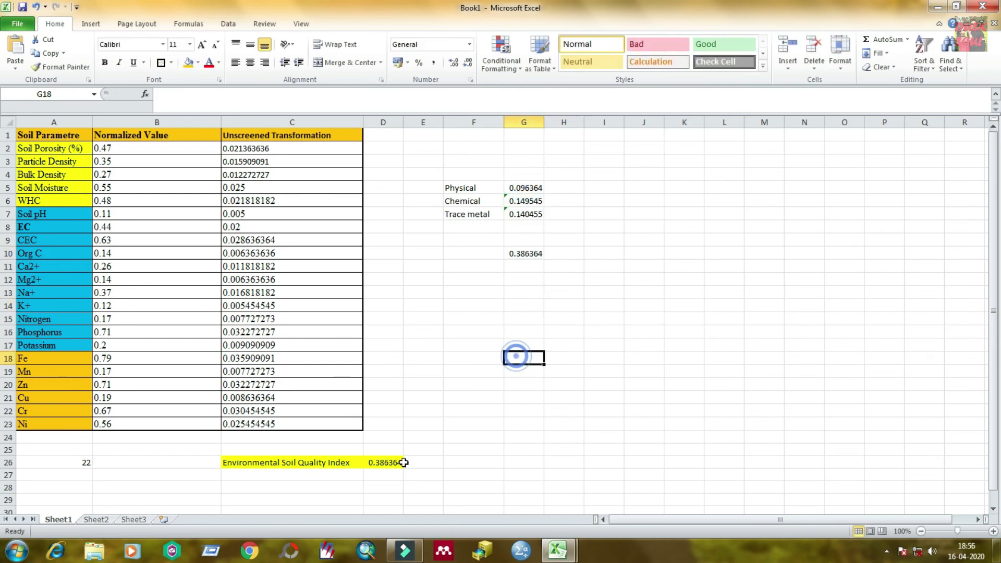
Step: Fill the combined group total in G10 with yellow, like the Environmental Soil Quality Index cell D26
{"action": "left_click", "coordinate": [385, 463]}
{"action": "left_click", "coordinate": [525, 253]}
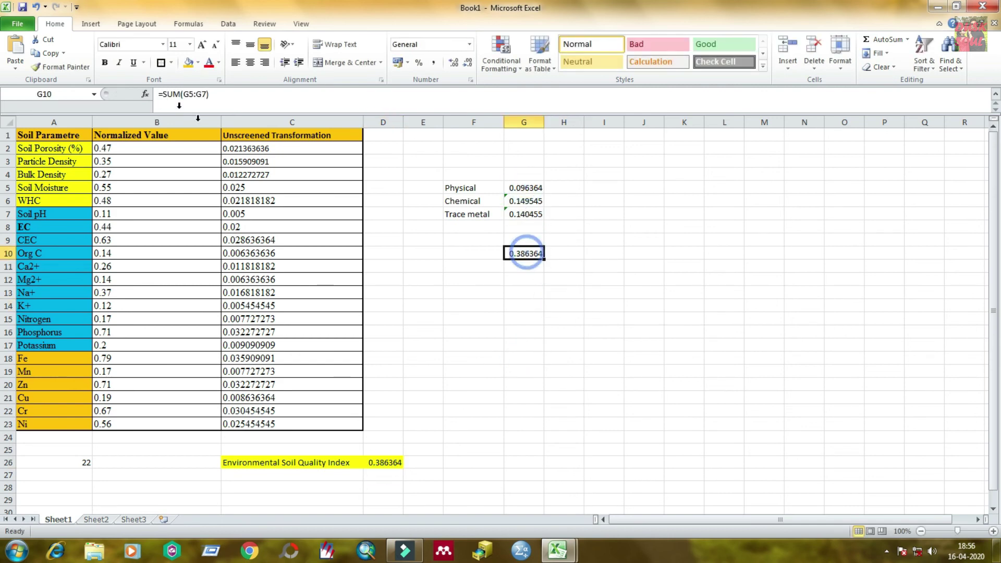
{"action": "left_click", "coordinate": [198, 62]}
{"action": "left_click", "coordinate": [219, 153]}
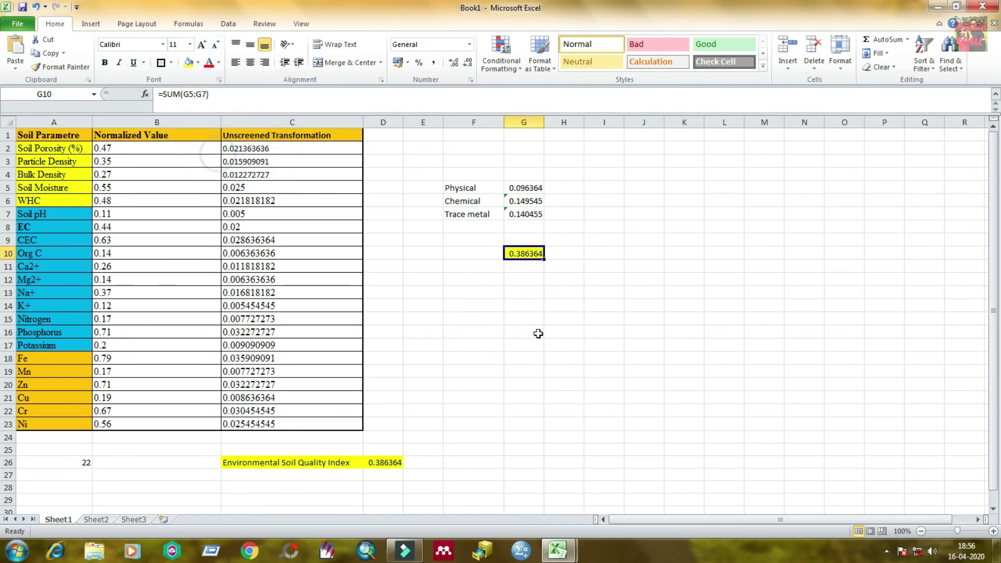
{"action": "left_click", "coordinate": [527, 332]}
Step: Compare the combined group total in G10 with the Environmental Soil Quality Index in D26
{"action": "left_click", "coordinate": [525, 254]}
{"action": "left_click", "coordinate": [384, 462]}
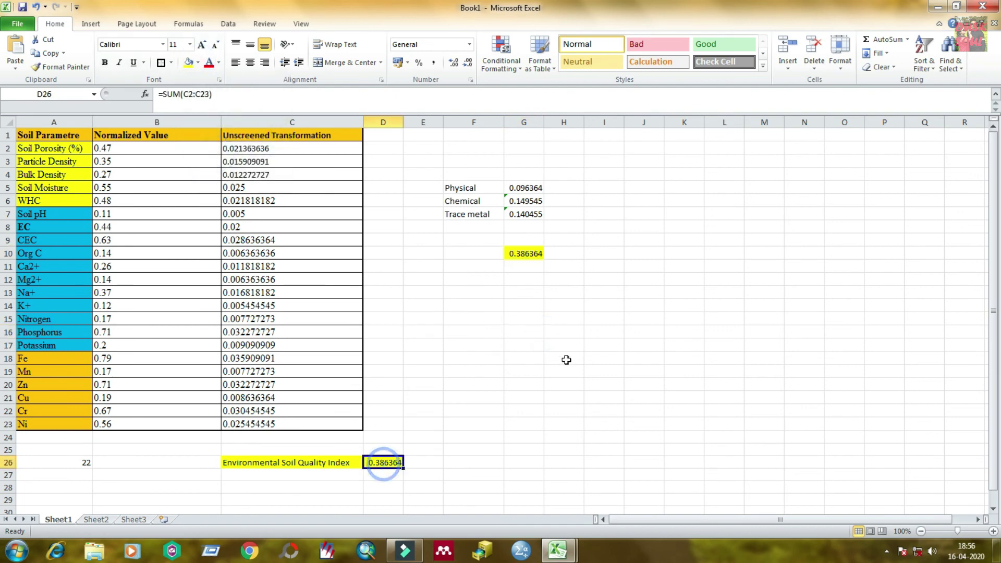
{"action": "left_click", "coordinate": [563, 358]}
{"action": "left_click_drag", "start_coordinate": [433, 172], "coordinate": [475, 214]}
{"action": "left_click_drag", "start_coordinate": [541, 253], "coordinate": [576, 286]}
{"action": "left_click", "coordinate": [605, 358]}
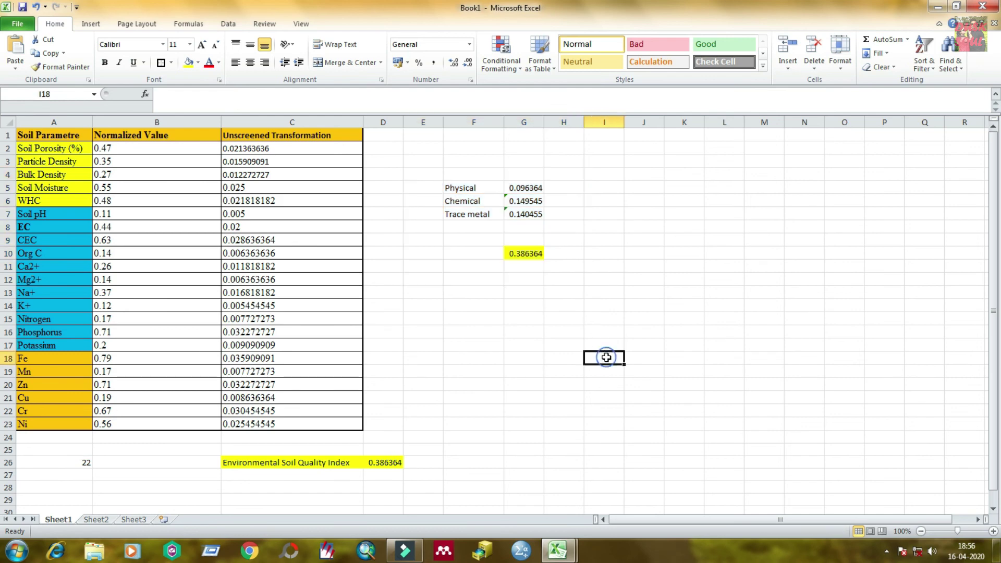
{"action": "left_click", "coordinate": [563, 318]}
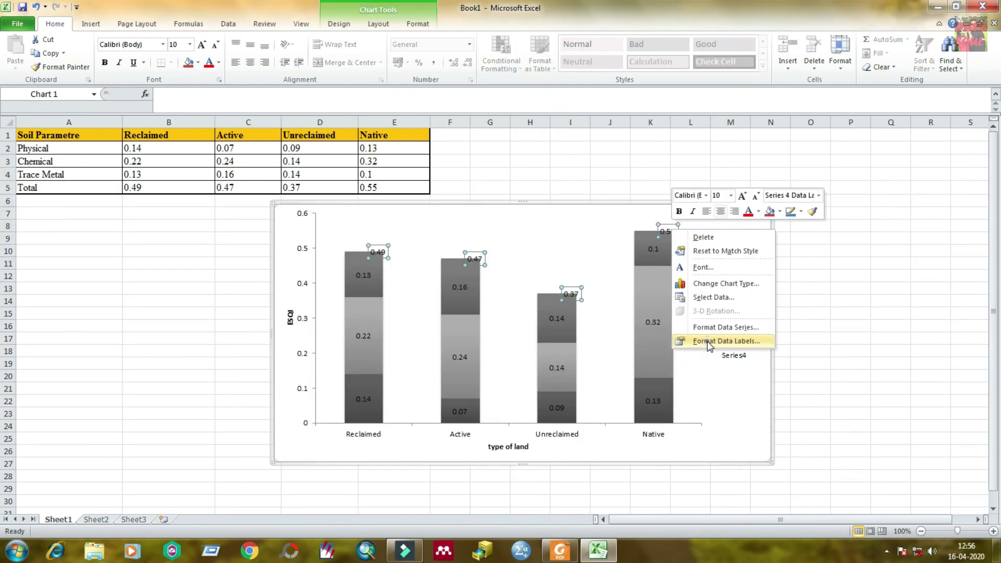
Step: Set the label position of the stacked column chart's Series4 total data labels to Above
{"action": "left_click", "coordinate": [710, 341]}
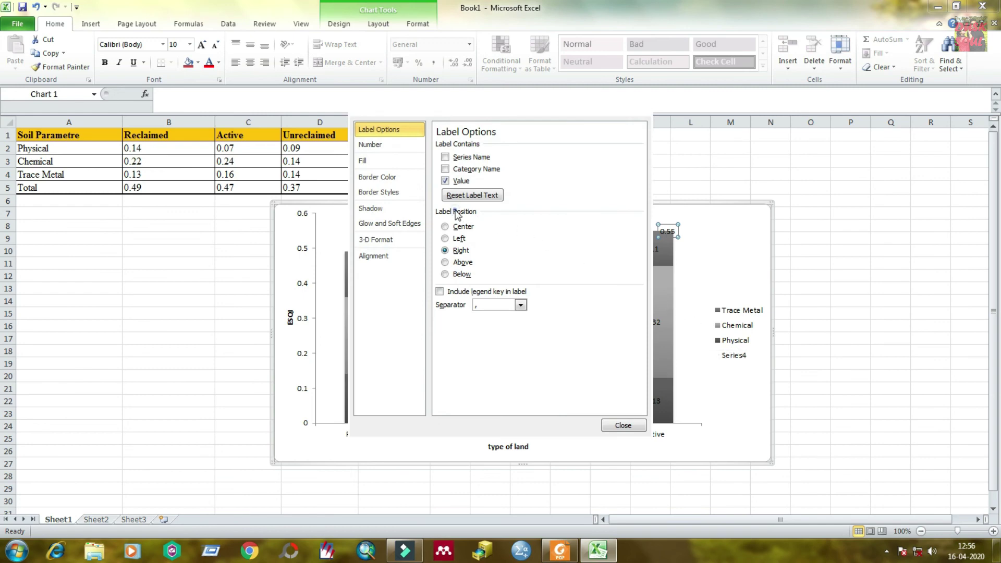
{"action": "left_click", "coordinate": [440, 214]}
{"action": "left_click", "coordinate": [445, 263]}
{"action": "left_click", "coordinate": [617, 427]}
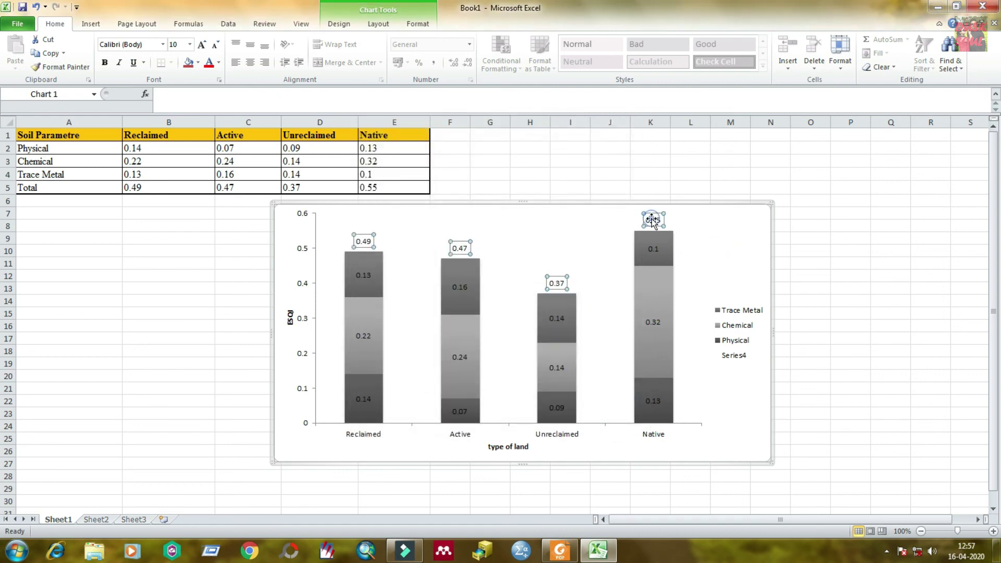
{"action": "left_click", "coordinate": [742, 407]}
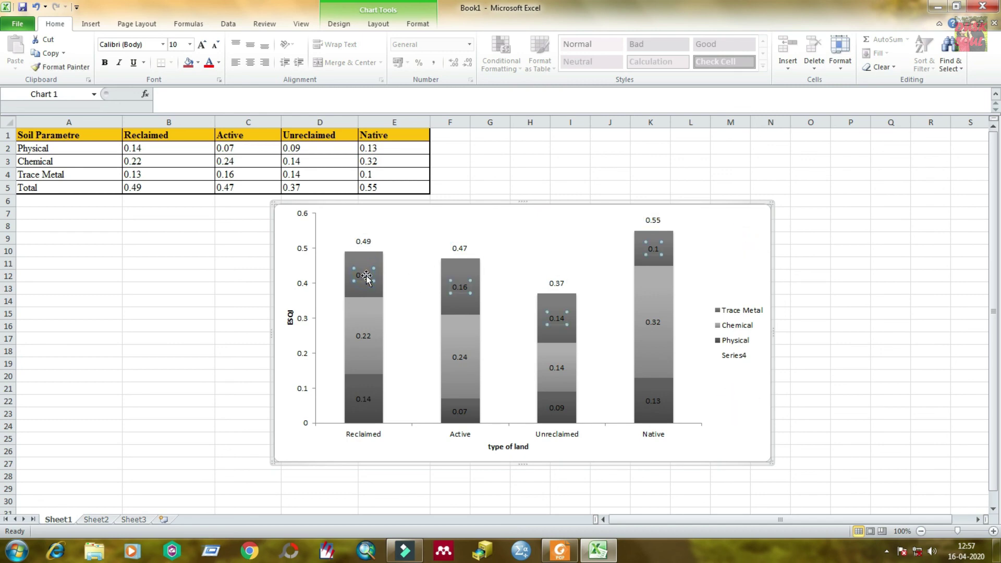
Step: Delete the Trace Metal, Chemical and Physical data labels inside the stacked columns, keeping only the totals
{"action": "left_click", "coordinate": [365, 337]}
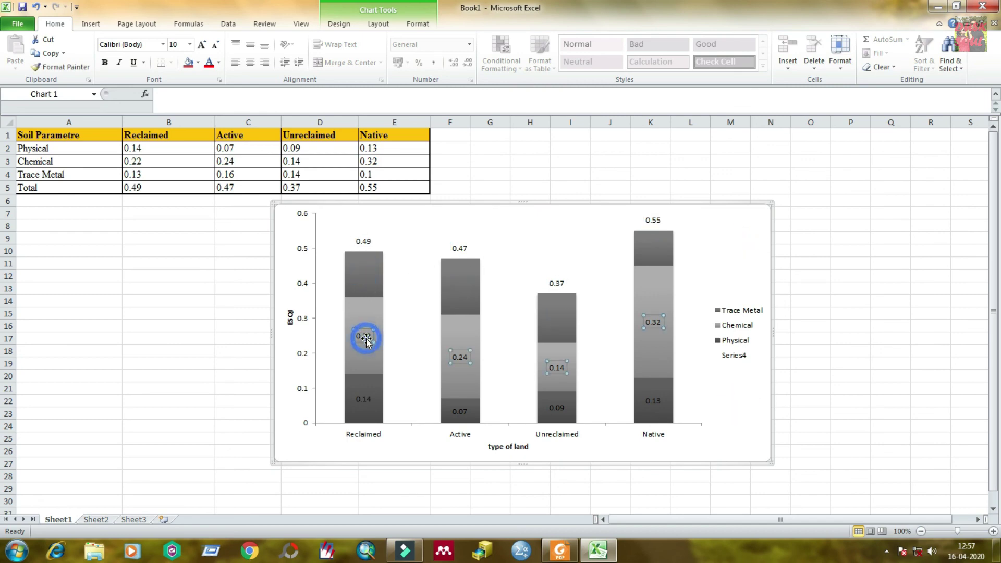
{"action": "key", "text": "Delete"}
{"action": "left_click", "coordinate": [365, 400]}
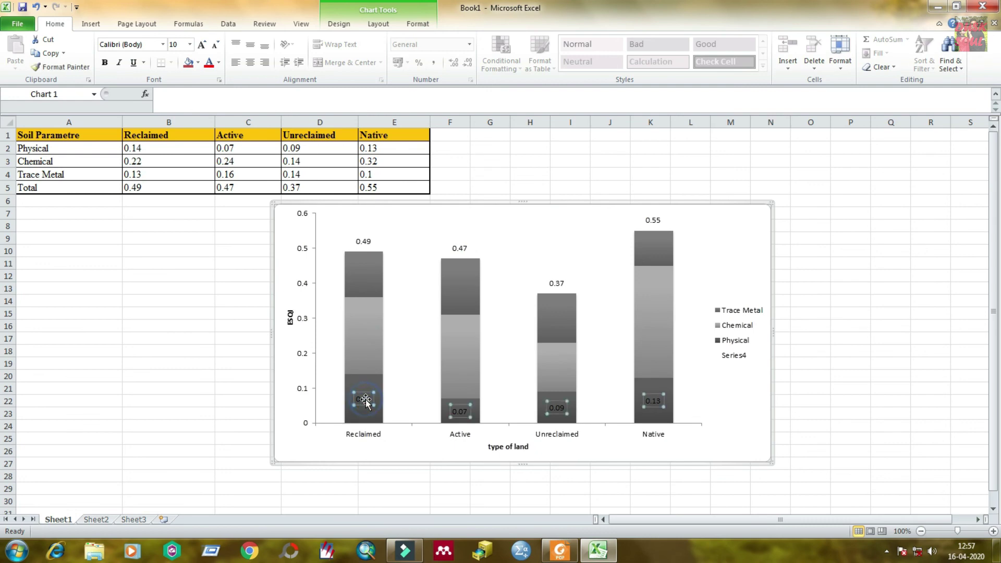
{"action": "key", "text": "Delete"}
{"action": "left_click", "coordinate": [744, 317]}
{"action": "left_click", "coordinate": [716, 267]}
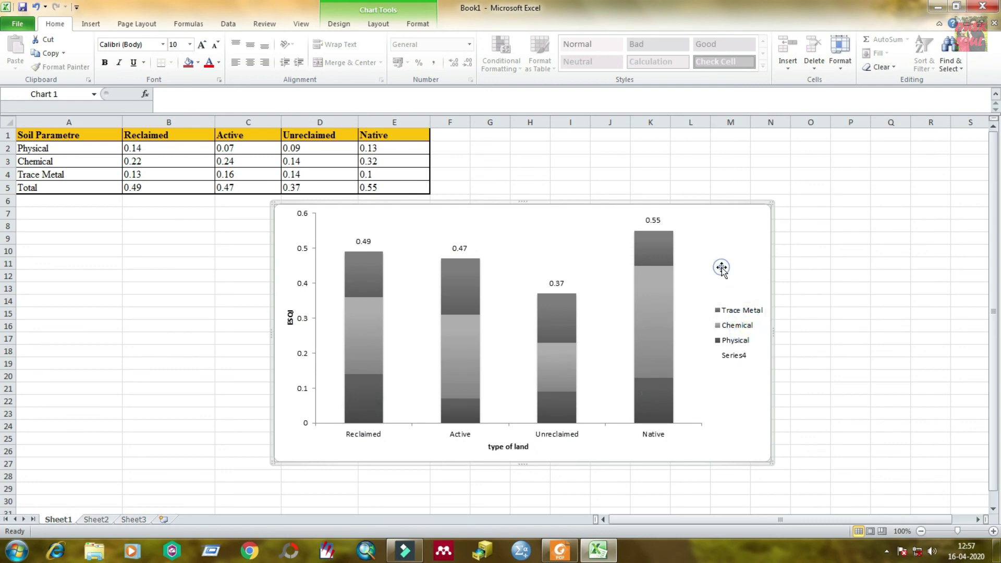
Step: Delete the Series4 entry from the chart legend and deselect the chart
{"action": "left_click", "coordinate": [737, 356]}
{"action": "left_click", "coordinate": [737, 356]}
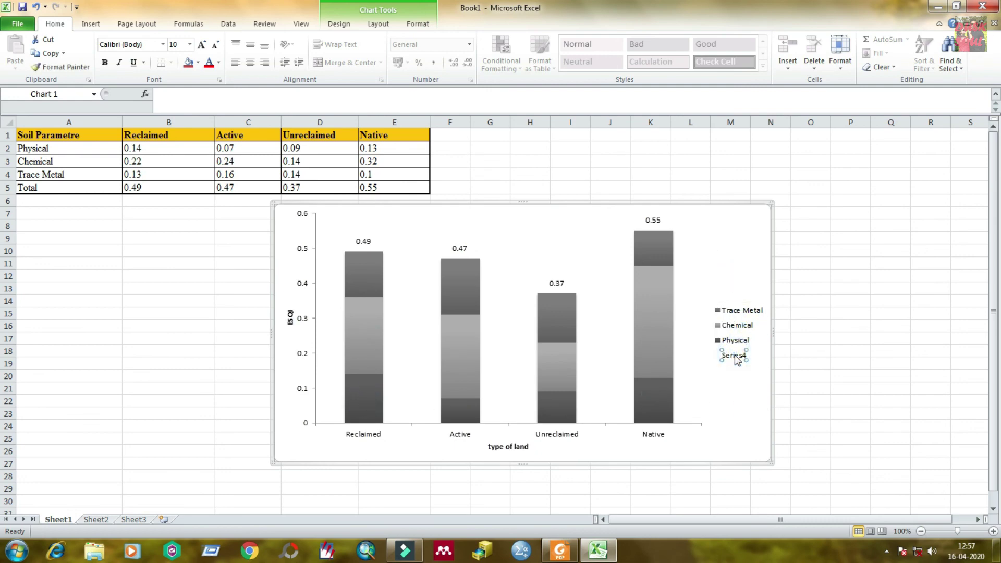
{"action": "key", "text": "Delete"}
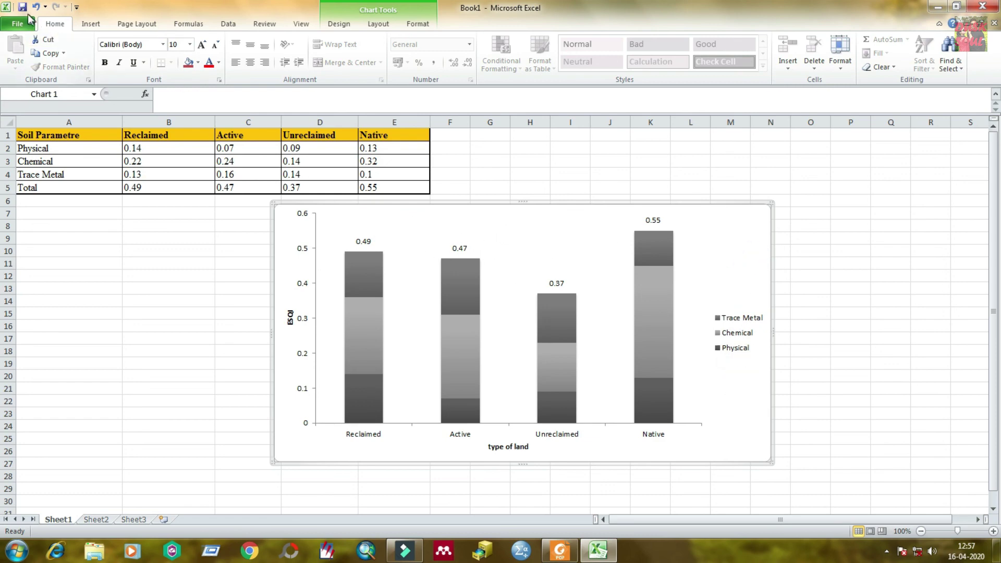
{"action": "left_click", "coordinate": [870, 314]}
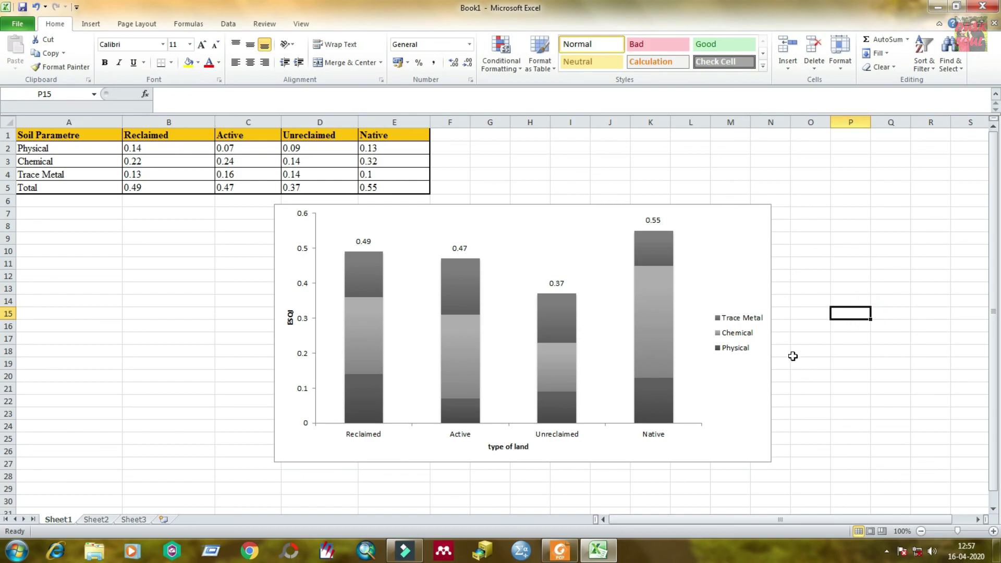